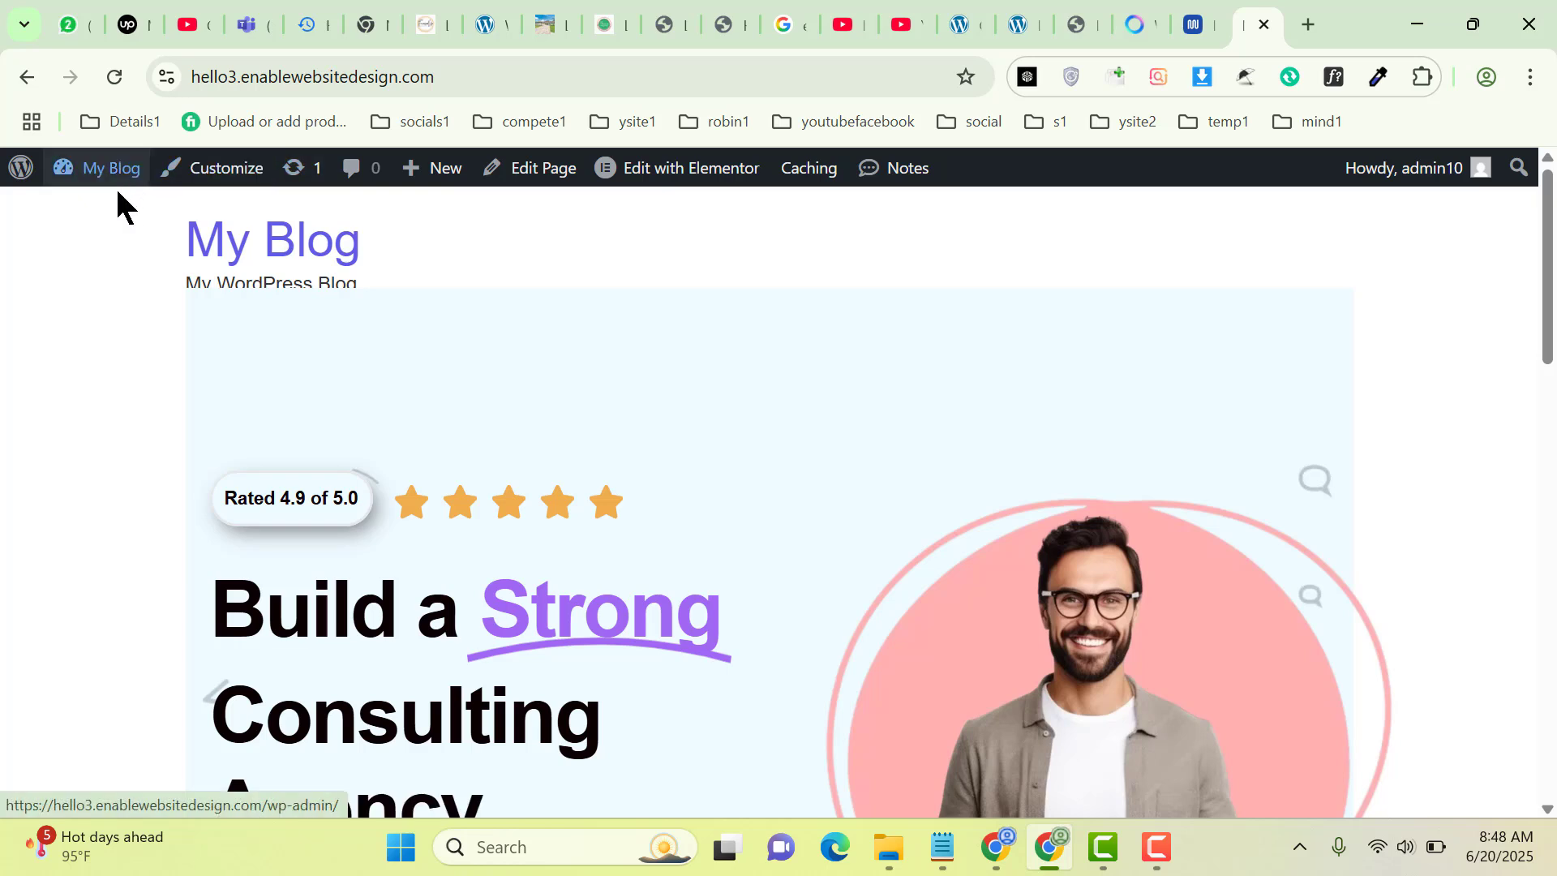
# Open the WordPress admin Dashboard in a second browser tab
pyautogui.moveTo(98, 177)
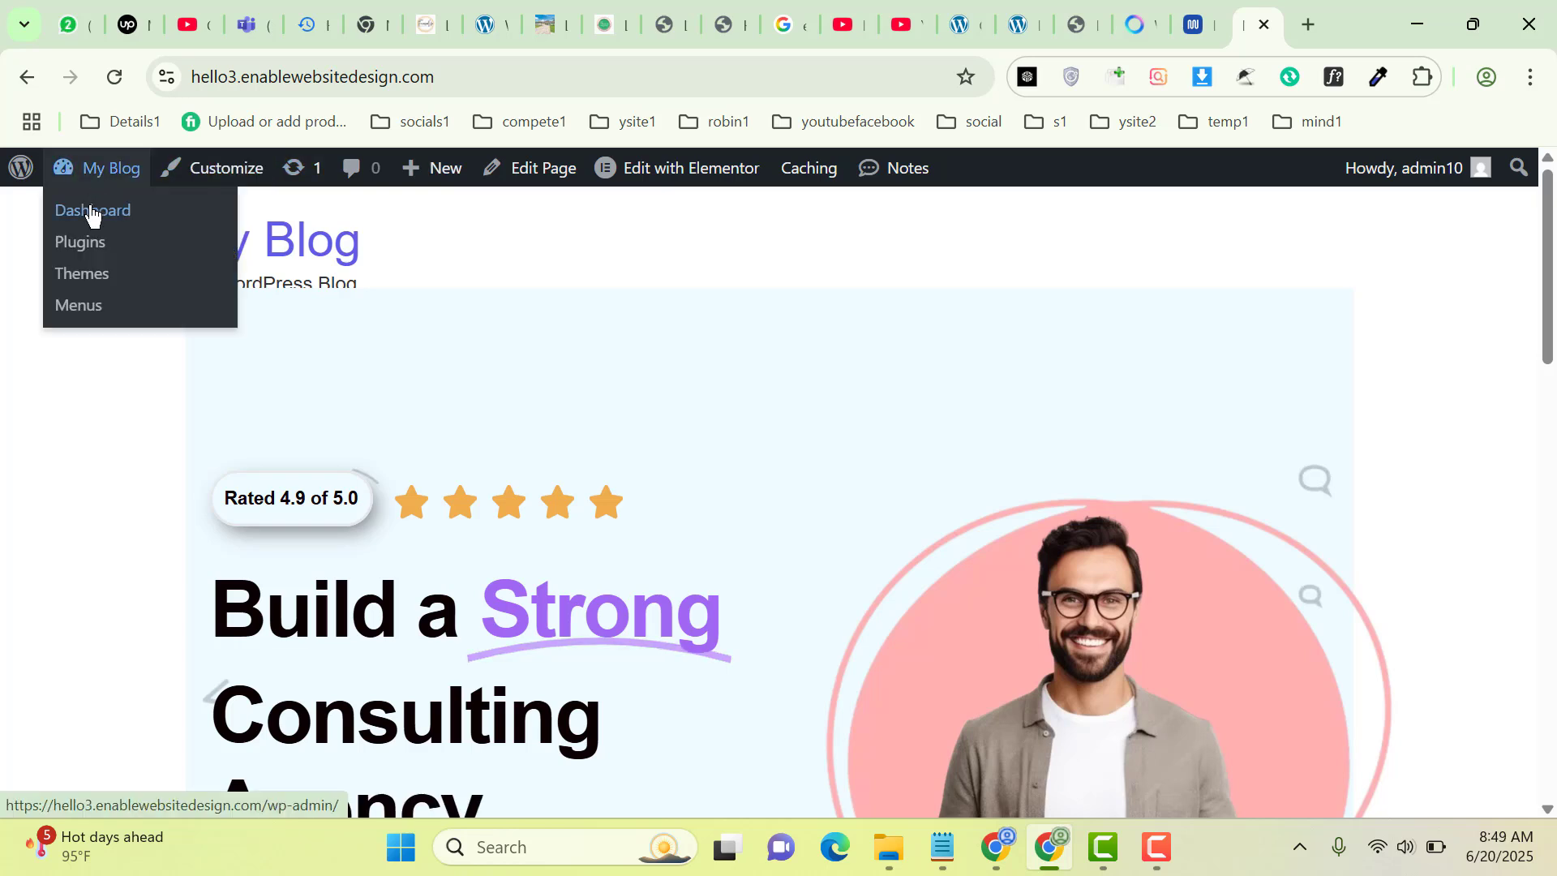
pyautogui.middleClick(91, 212)
pyautogui.click(1268, 16)
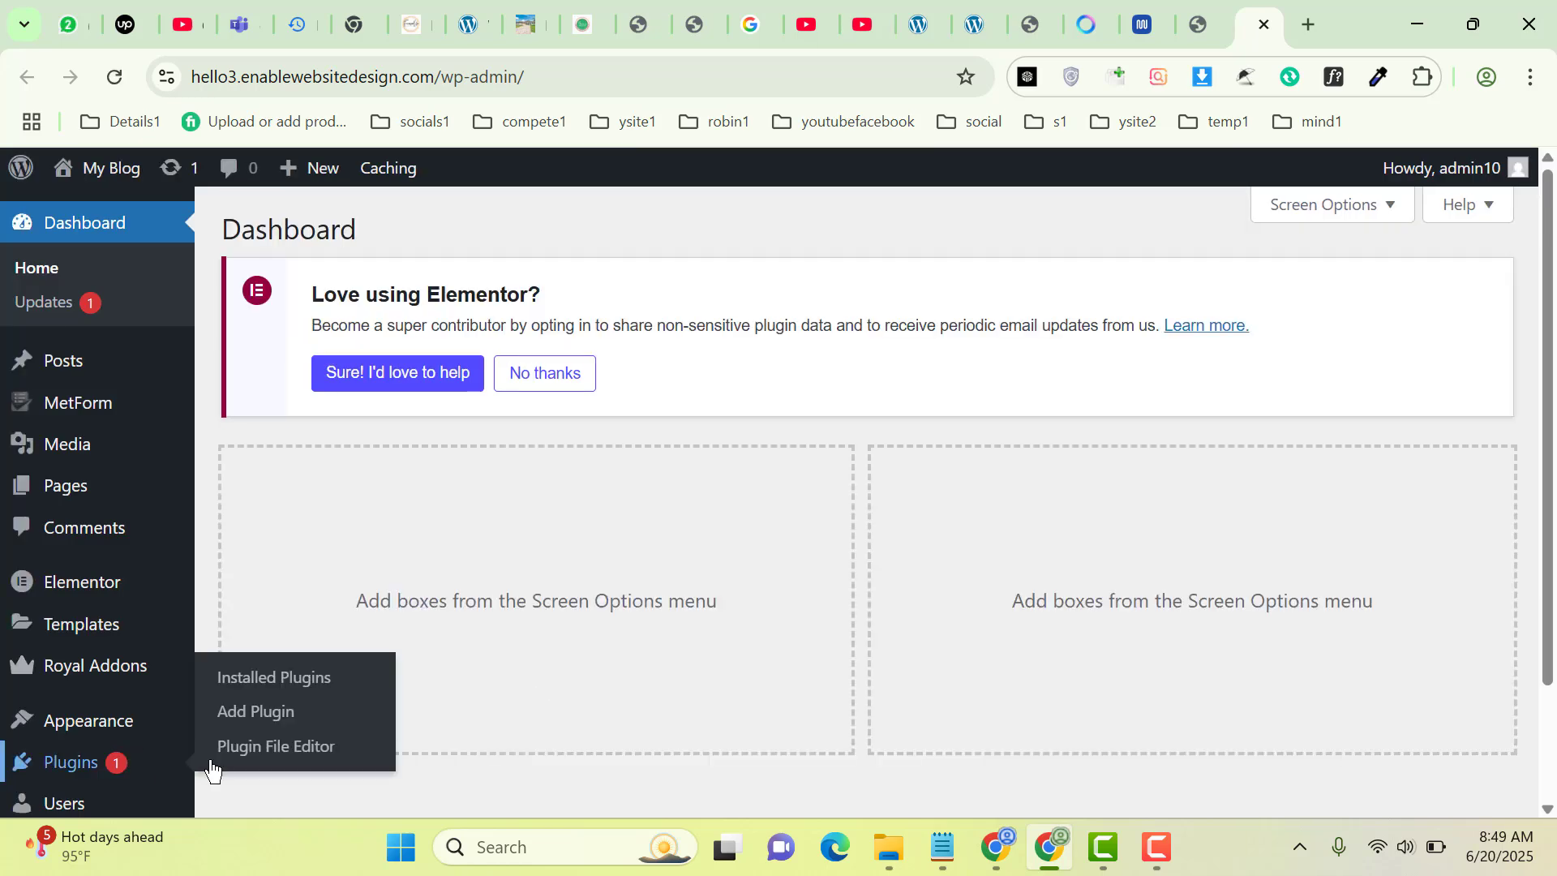
# Go from the blog's front page to the Plugins page via My Blog
pyautogui.click(1222, 18)
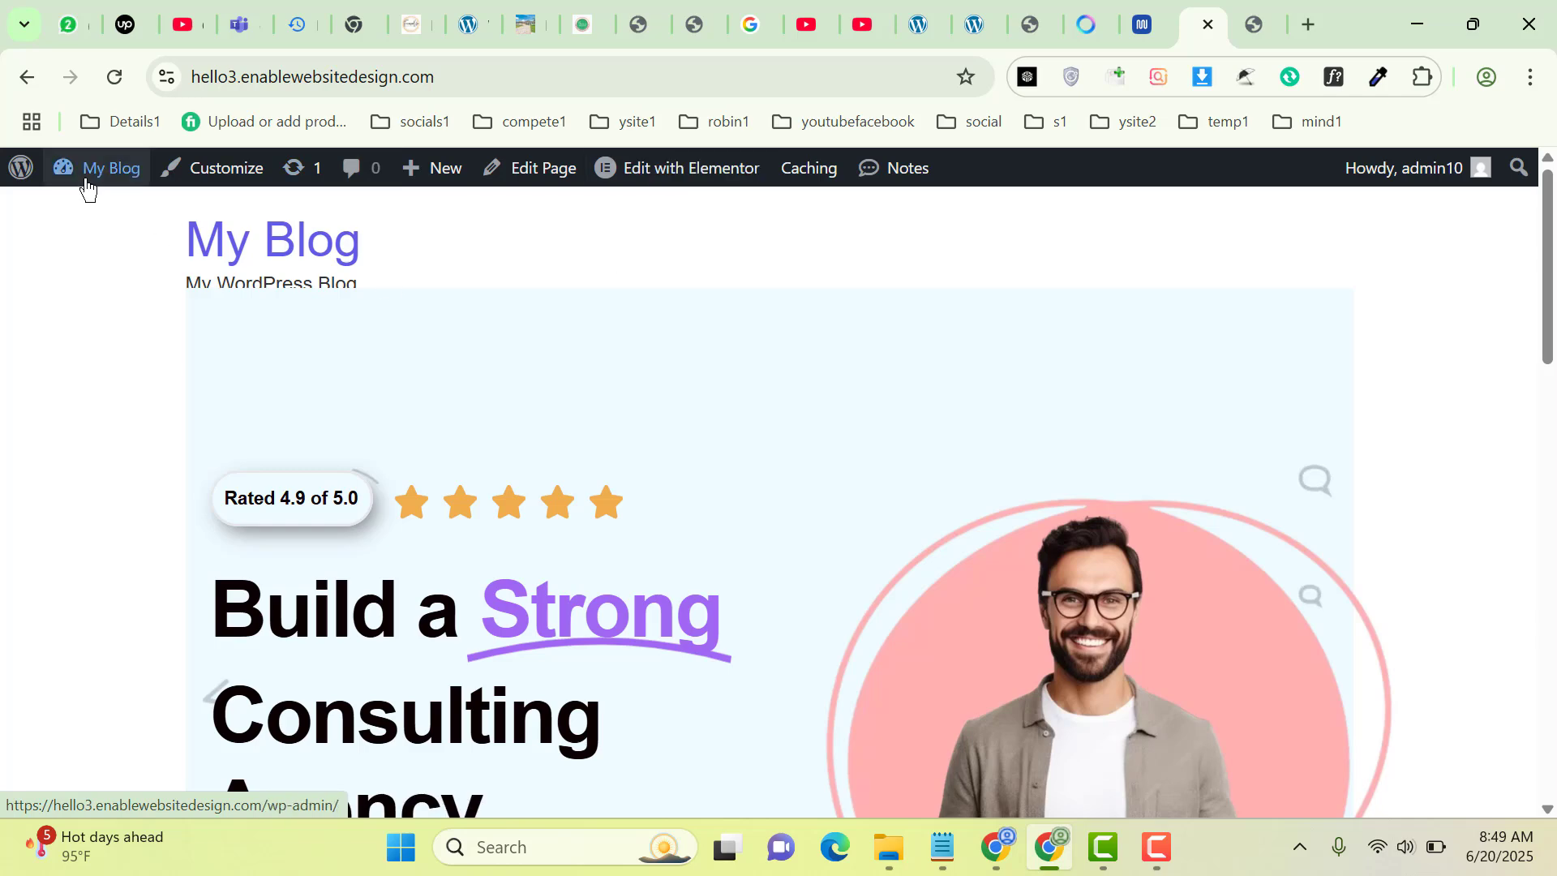
pyautogui.moveTo(85, 175)
pyautogui.click(80, 241)
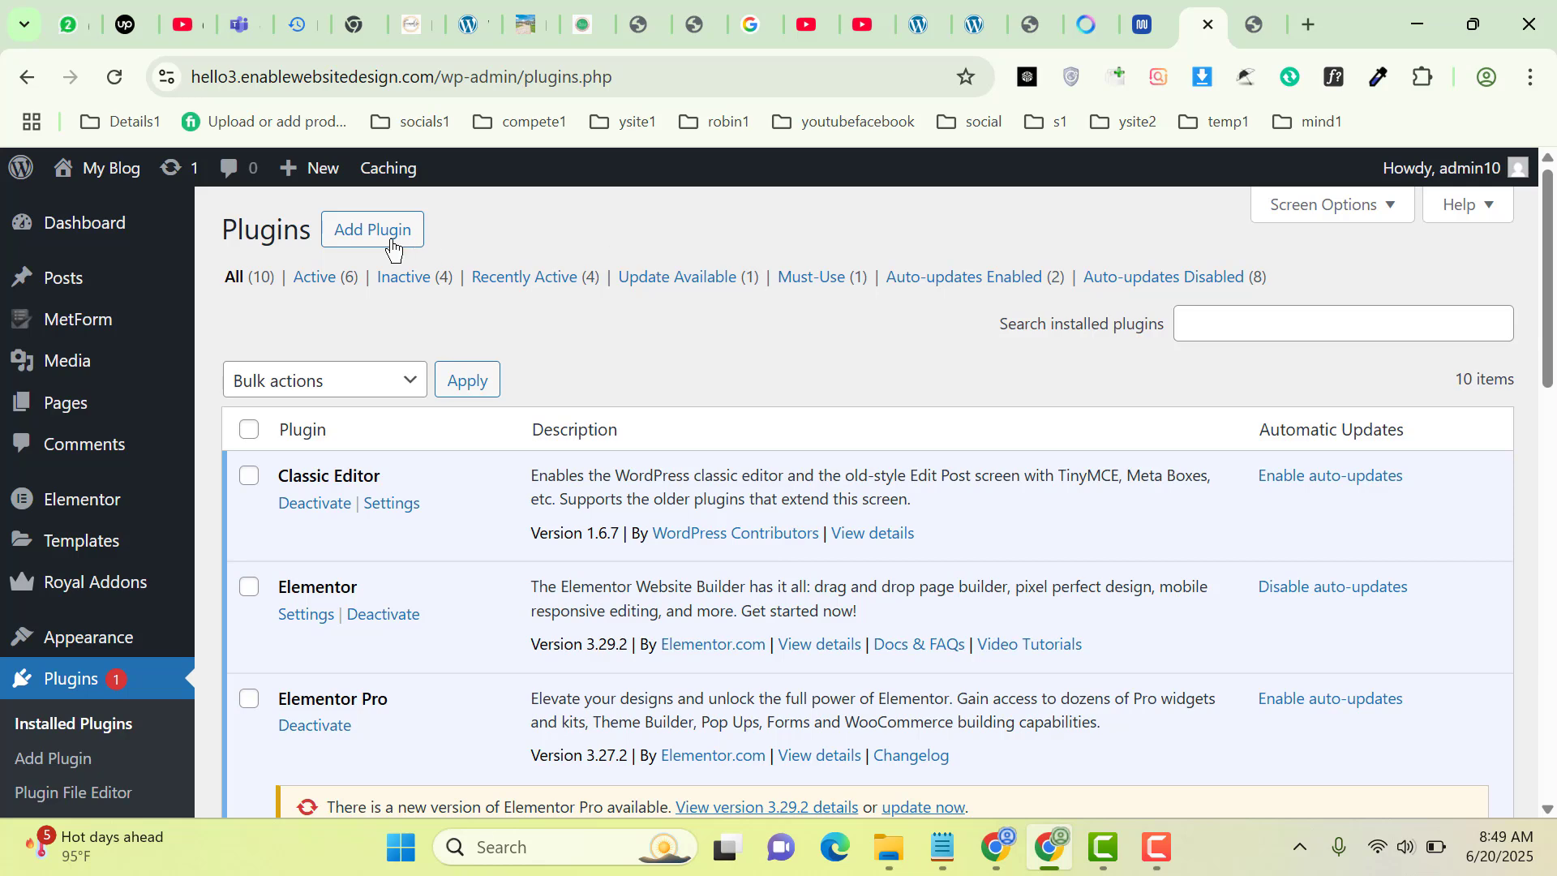
# Choose forminator_v1.44.2.zip from Downloads as the plugin file to upload
pyautogui.click(392, 243)
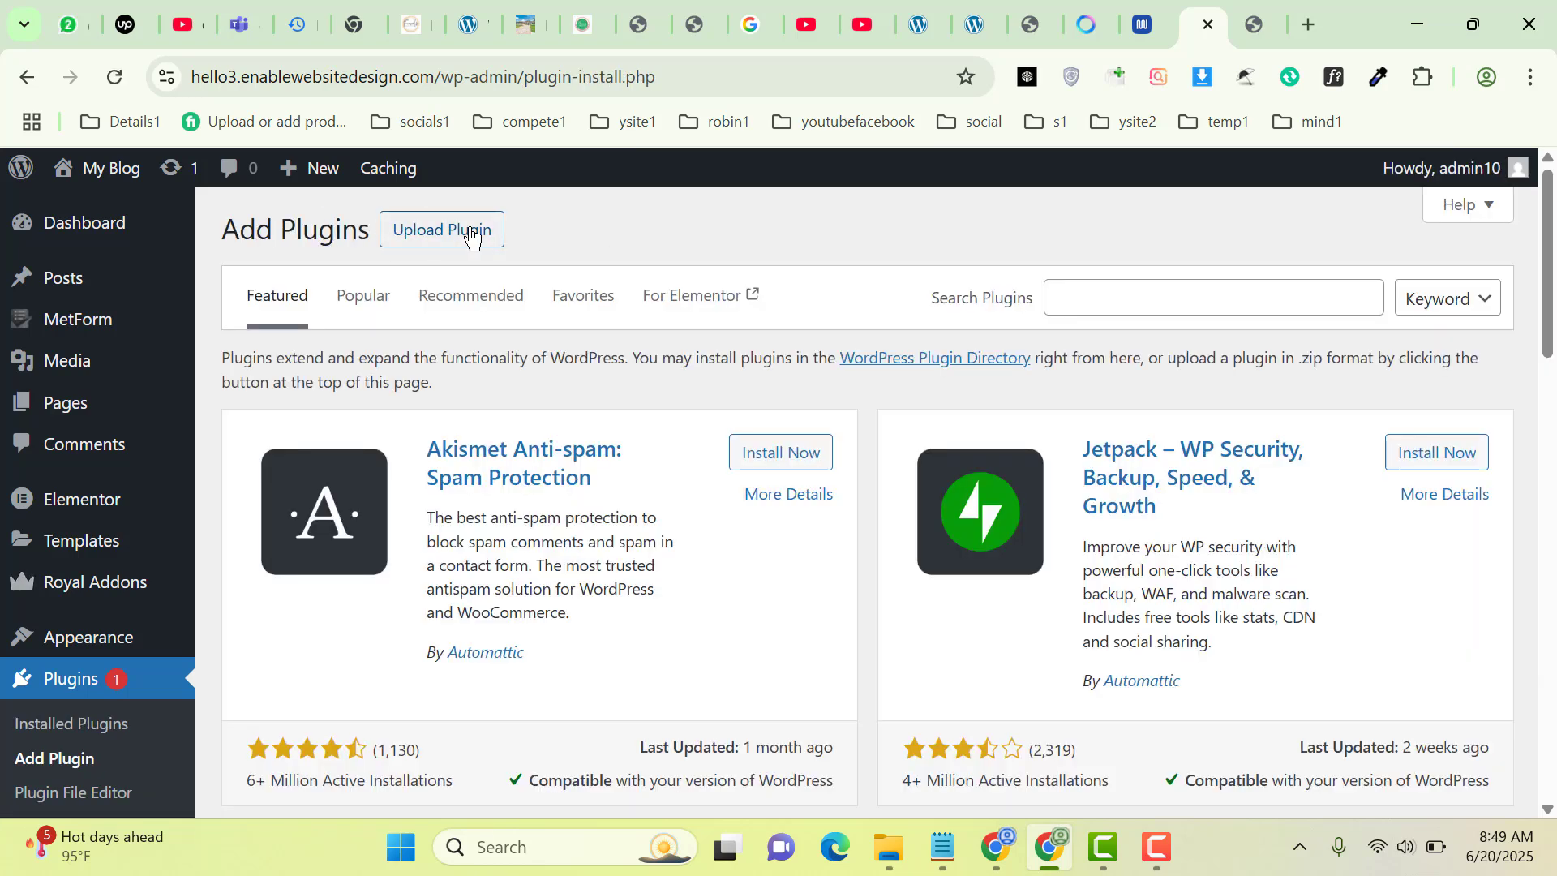
pyautogui.click(471, 233)
pyautogui.click(718, 451)
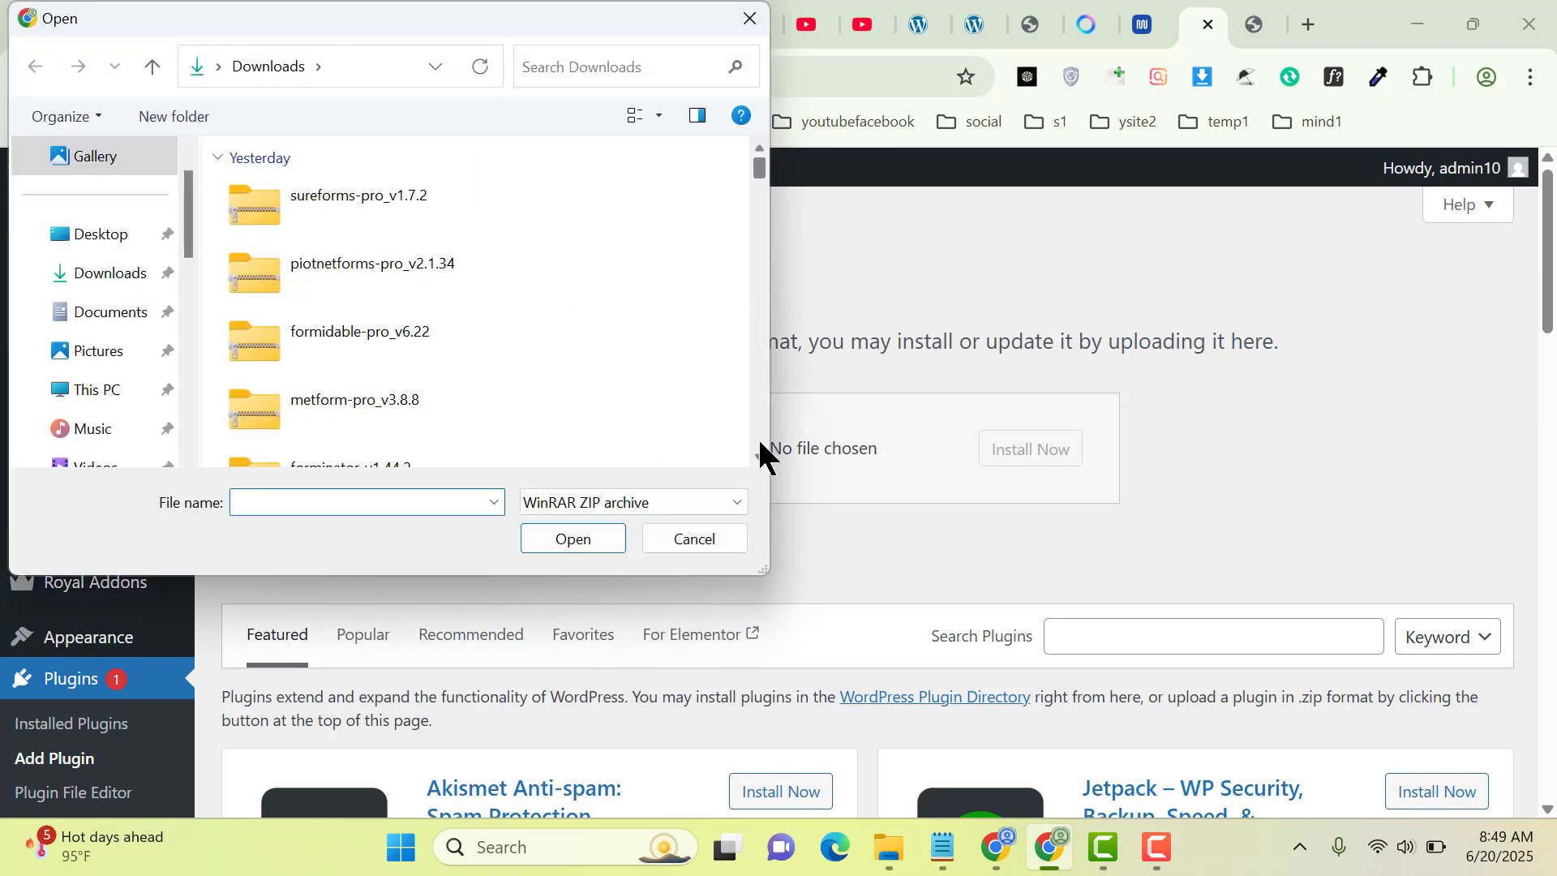
pyautogui.scroll(-2, 760, 445)
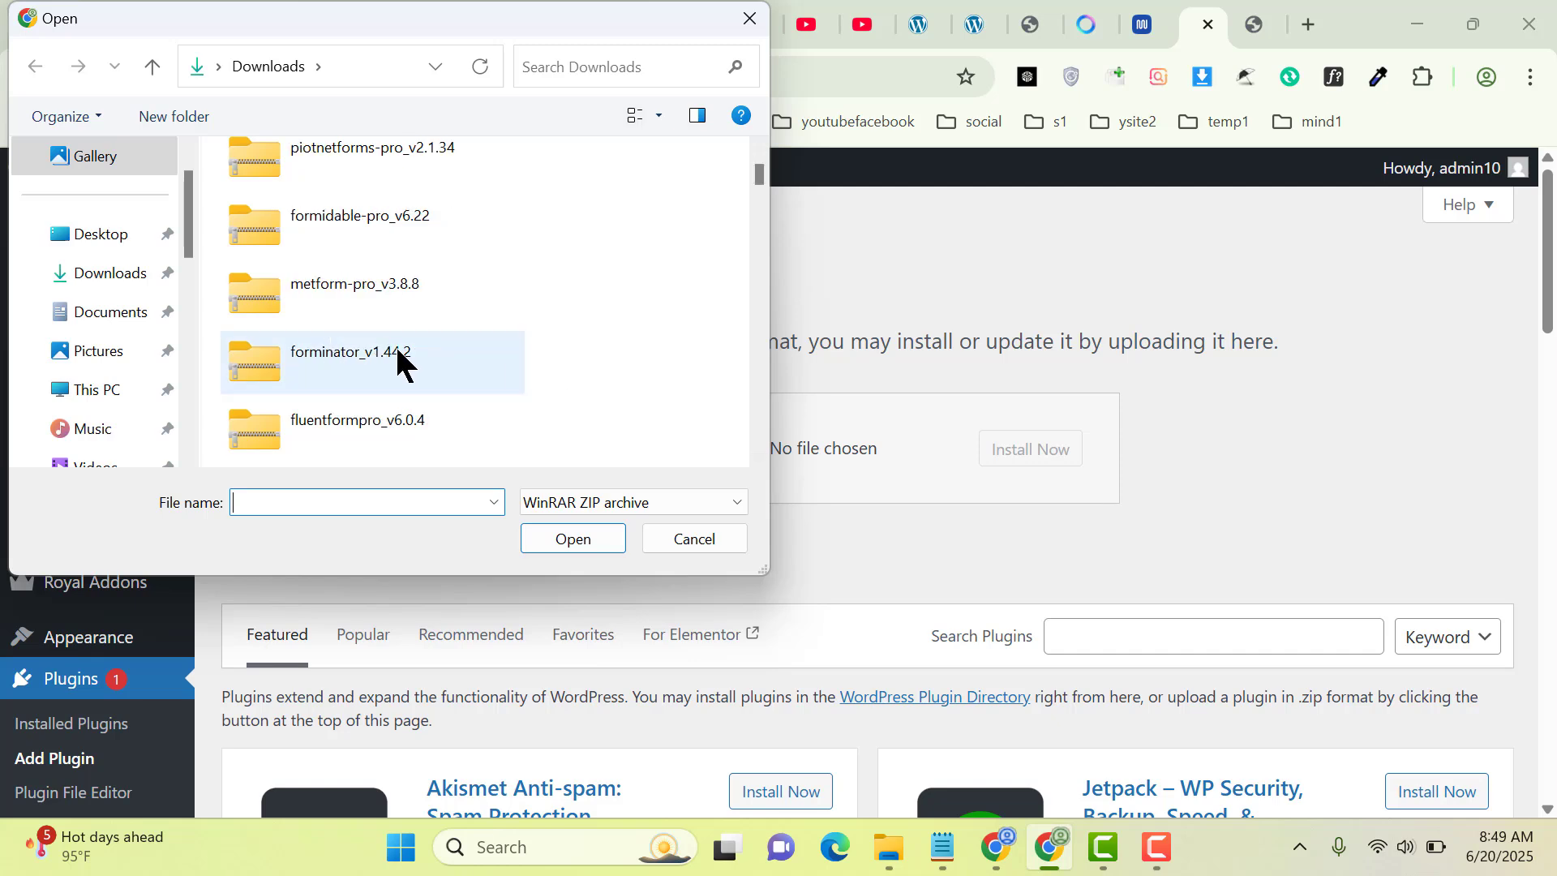
pyautogui.click(403, 364)
pyautogui.click(549, 537)
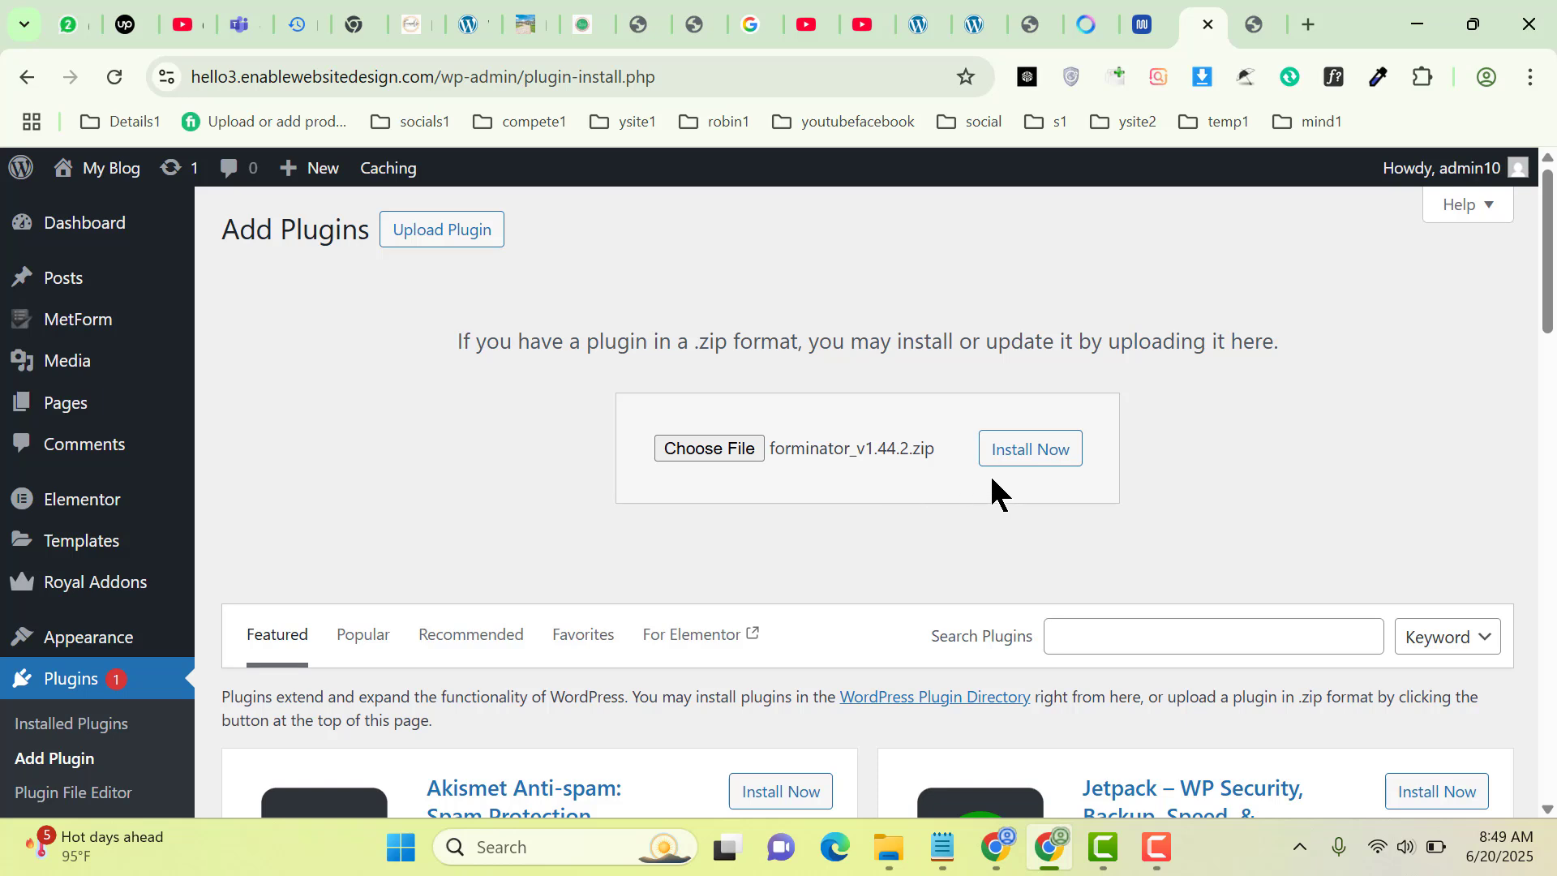
# Install Forminator from the uploaded forminator_v1.44.2.zip and activate it
pyautogui.click(1045, 464)
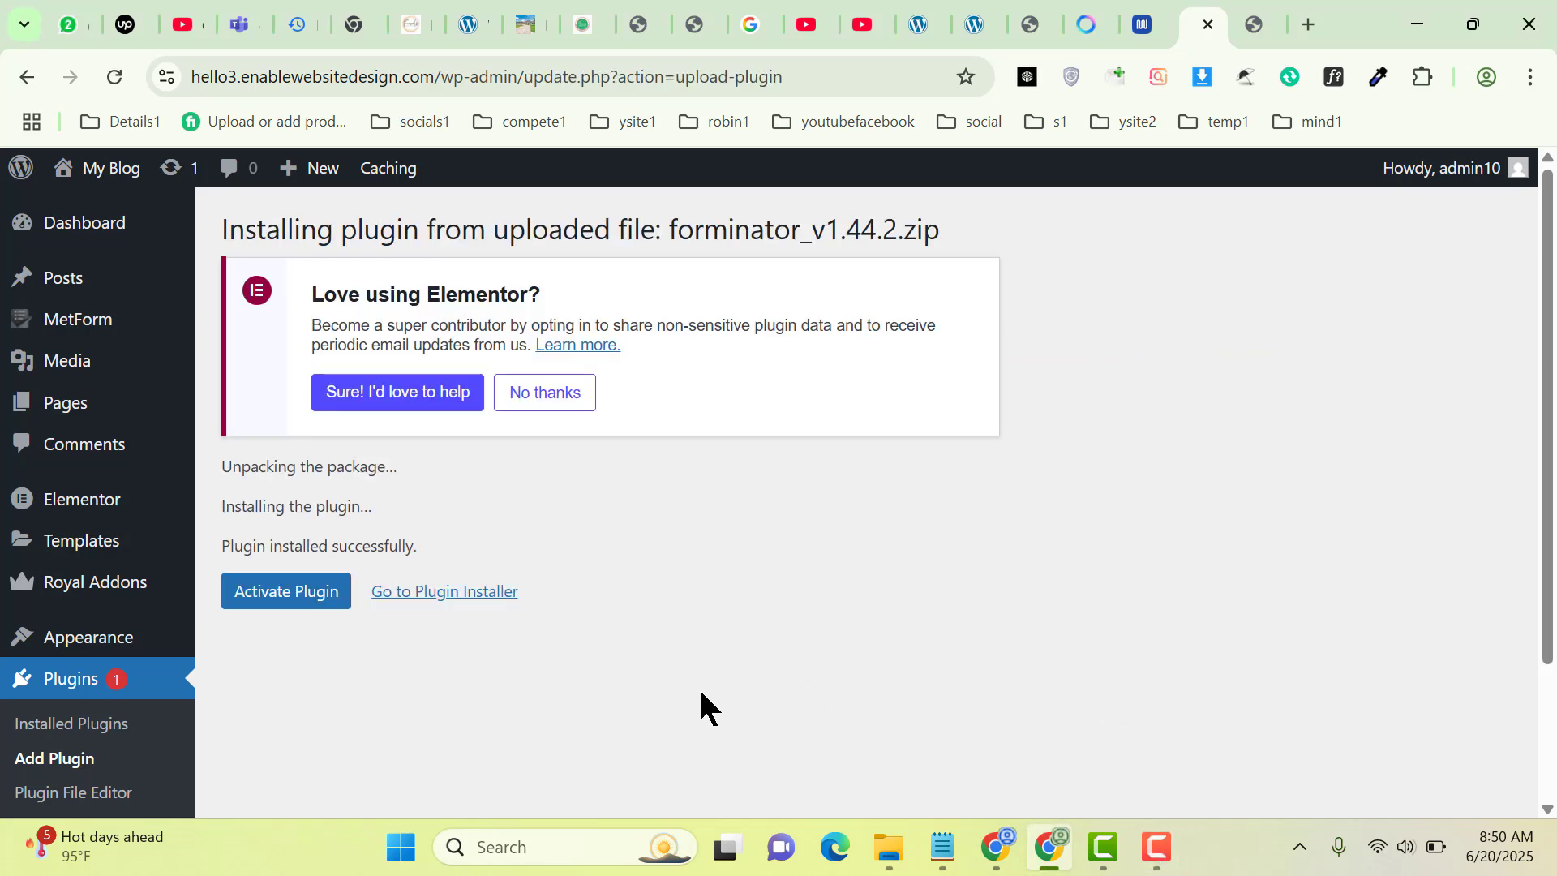
pyautogui.click(316, 598)
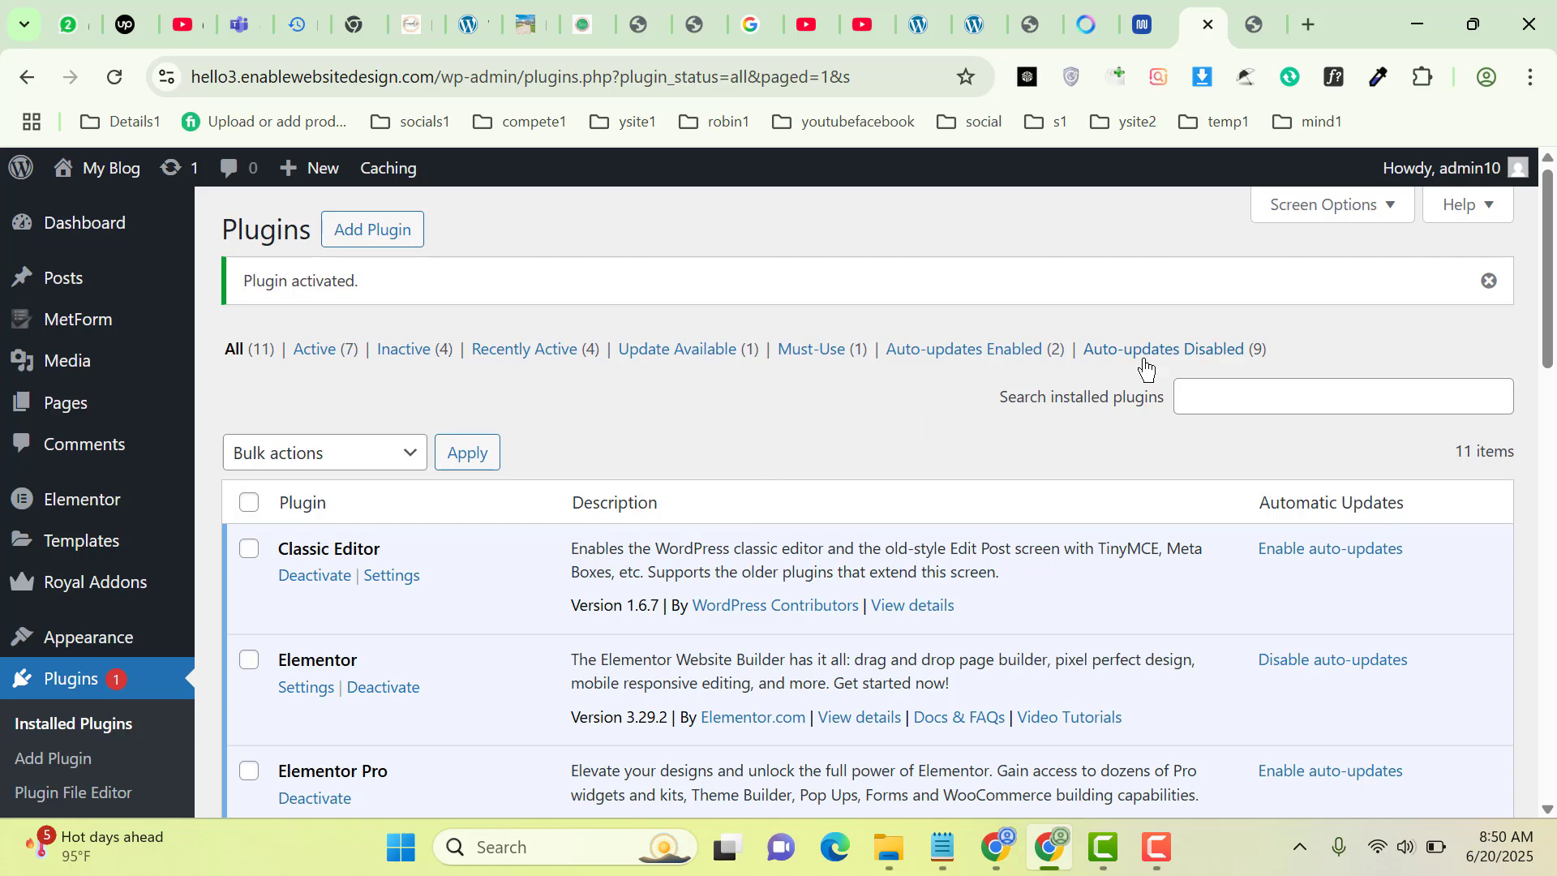
# Open Forminator Pro's Forms page and scroll through the published Contact Form listing
pyautogui.moveTo(1548, 273); pyautogui.dragTo(1549, 446)
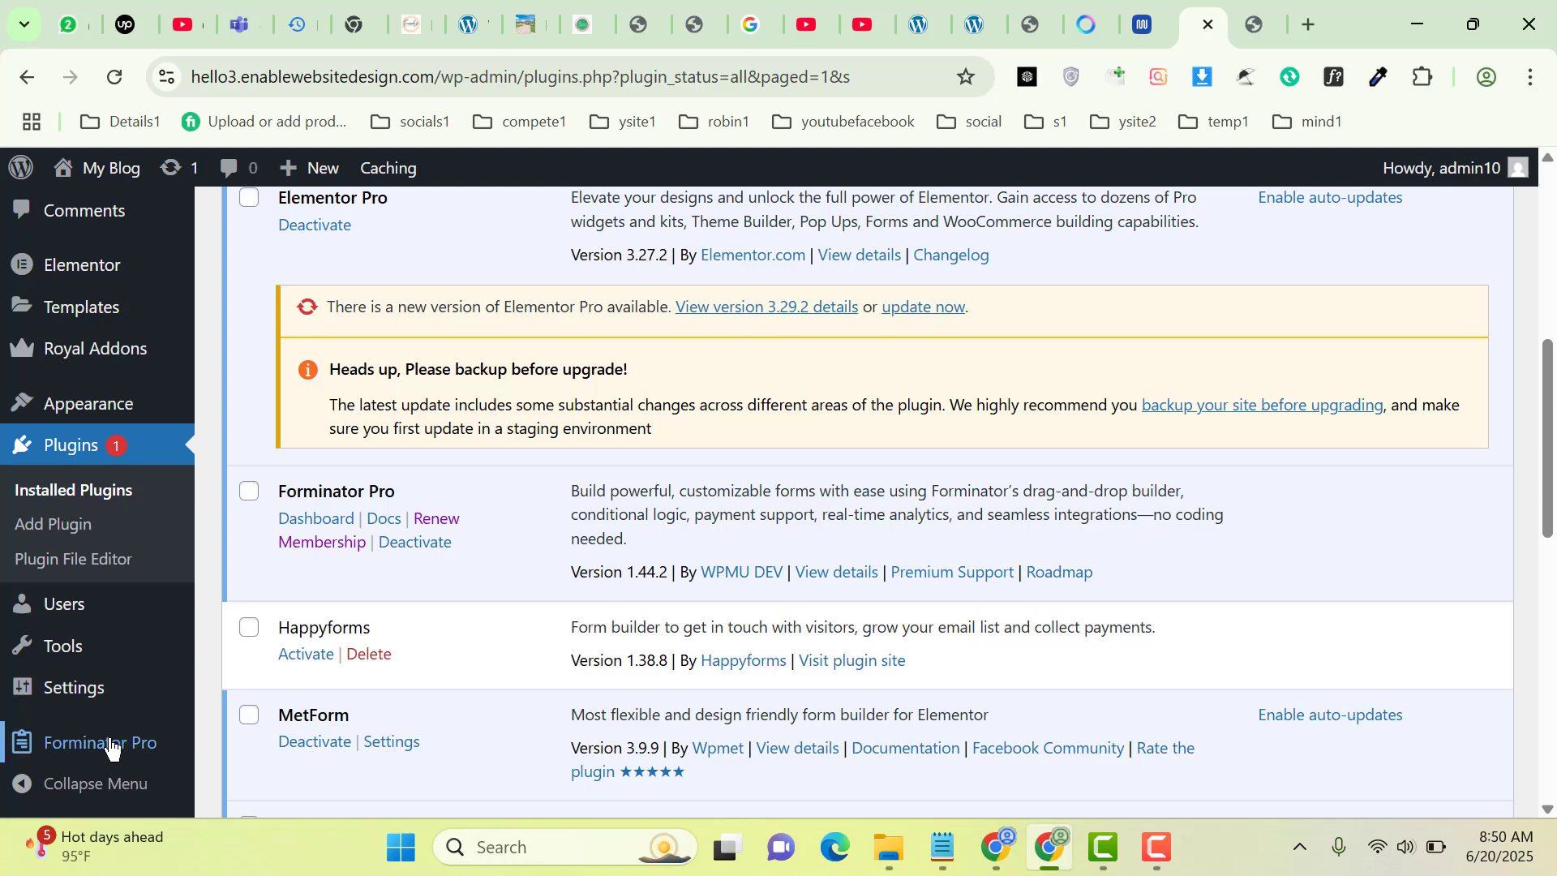
pyautogui.moveTo(111, 747)
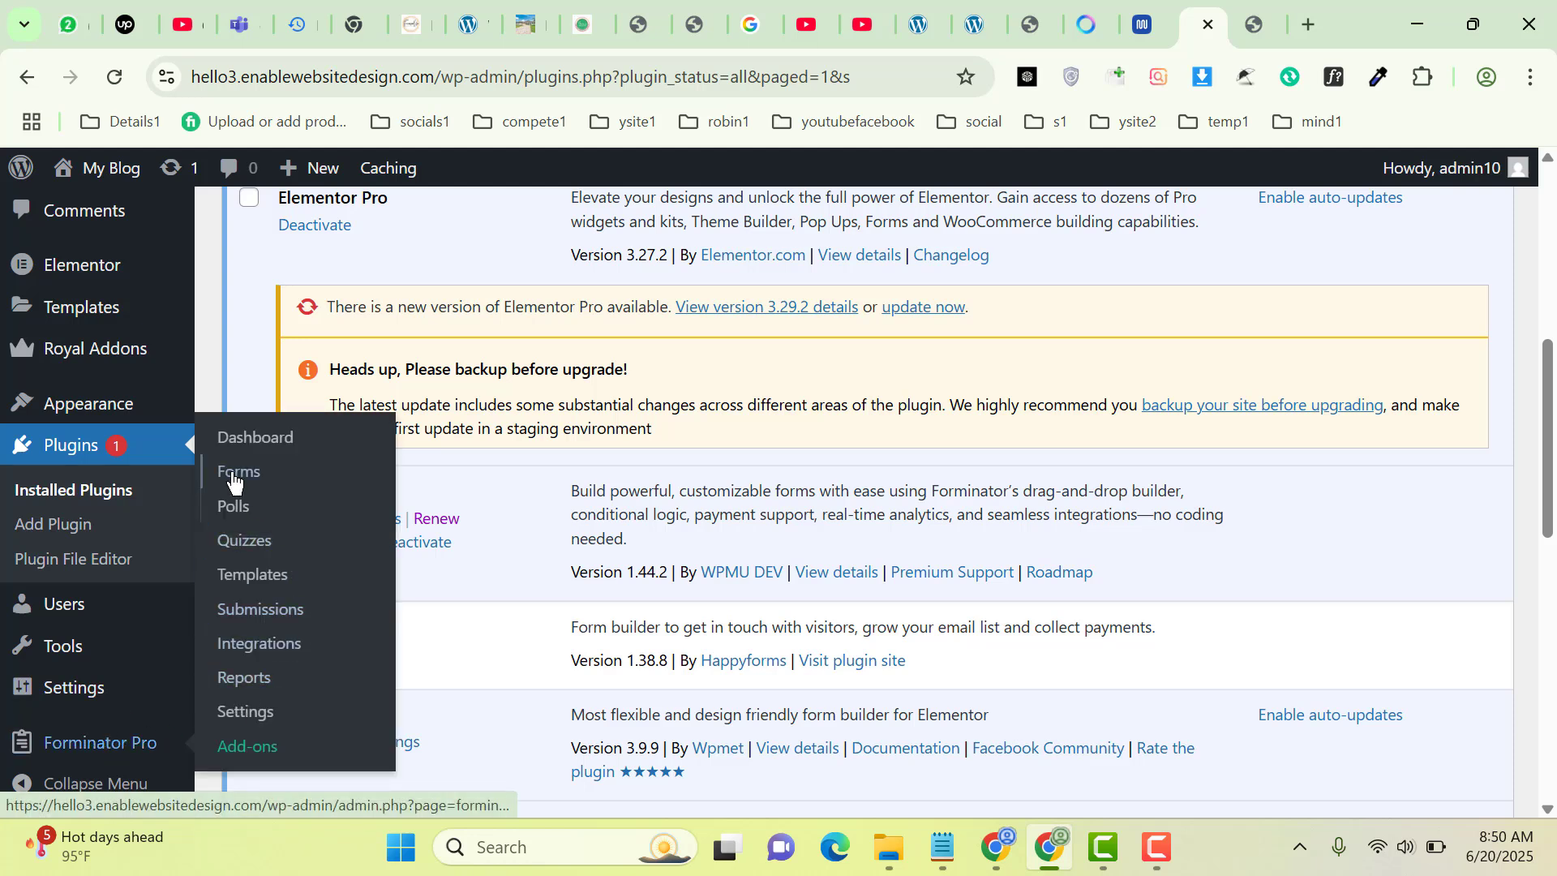
pyautogui.click(277, 481)
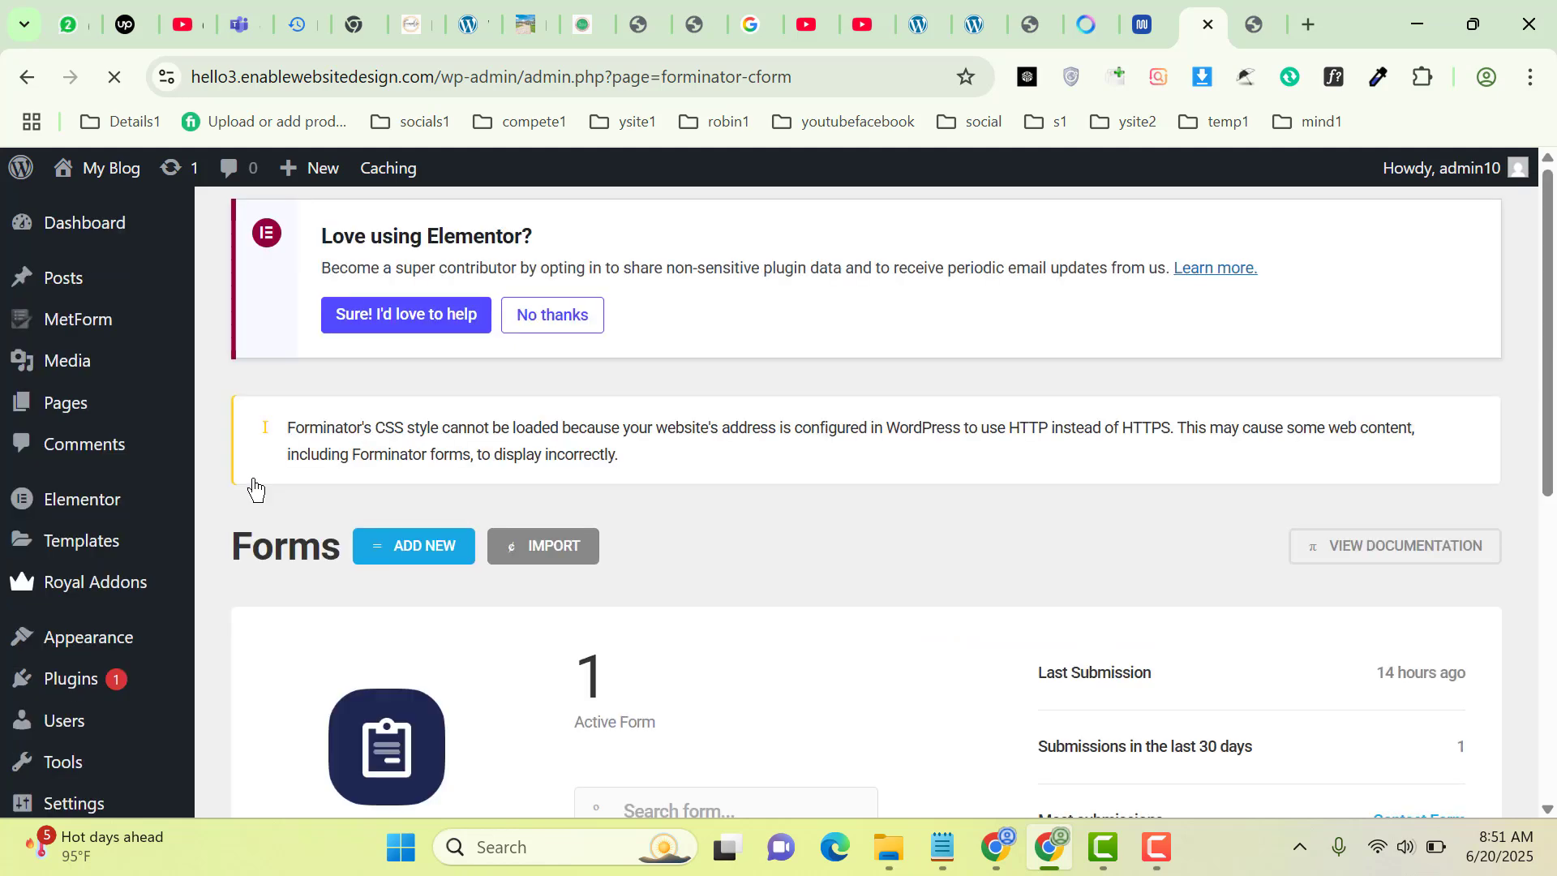
pyautogui.moveTo(1549, 389); pyautogui.dragTo(1547, 572)
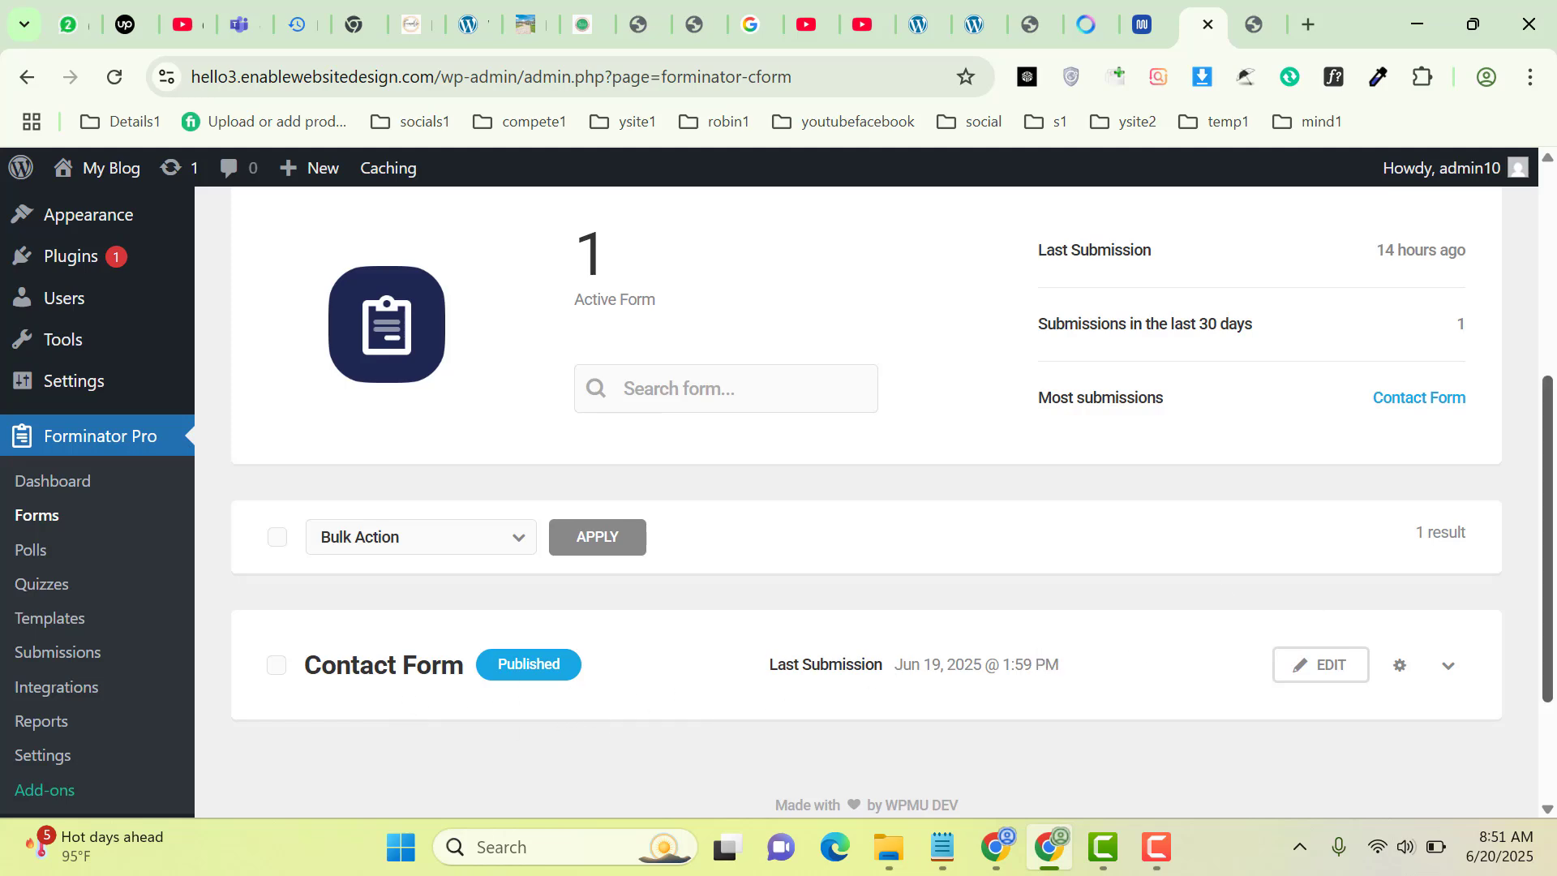
pyautogui.moveTo(1548, 590); pyautogui.dragTo(1550, 469)
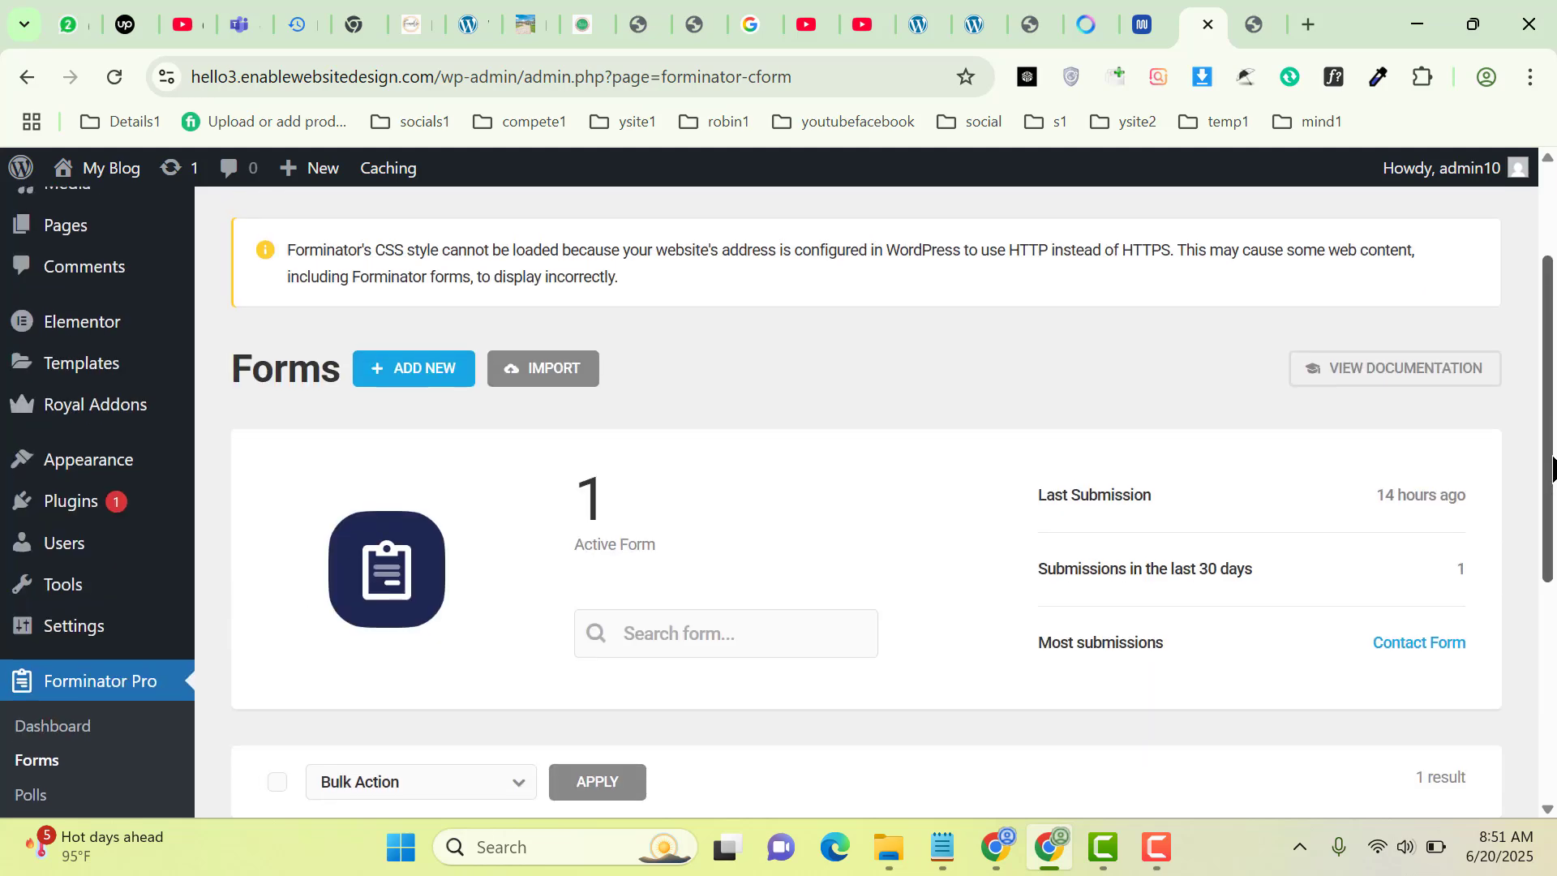
# Add a new Forminator form using the Contact Form template
pyautogui.click(430, 367)
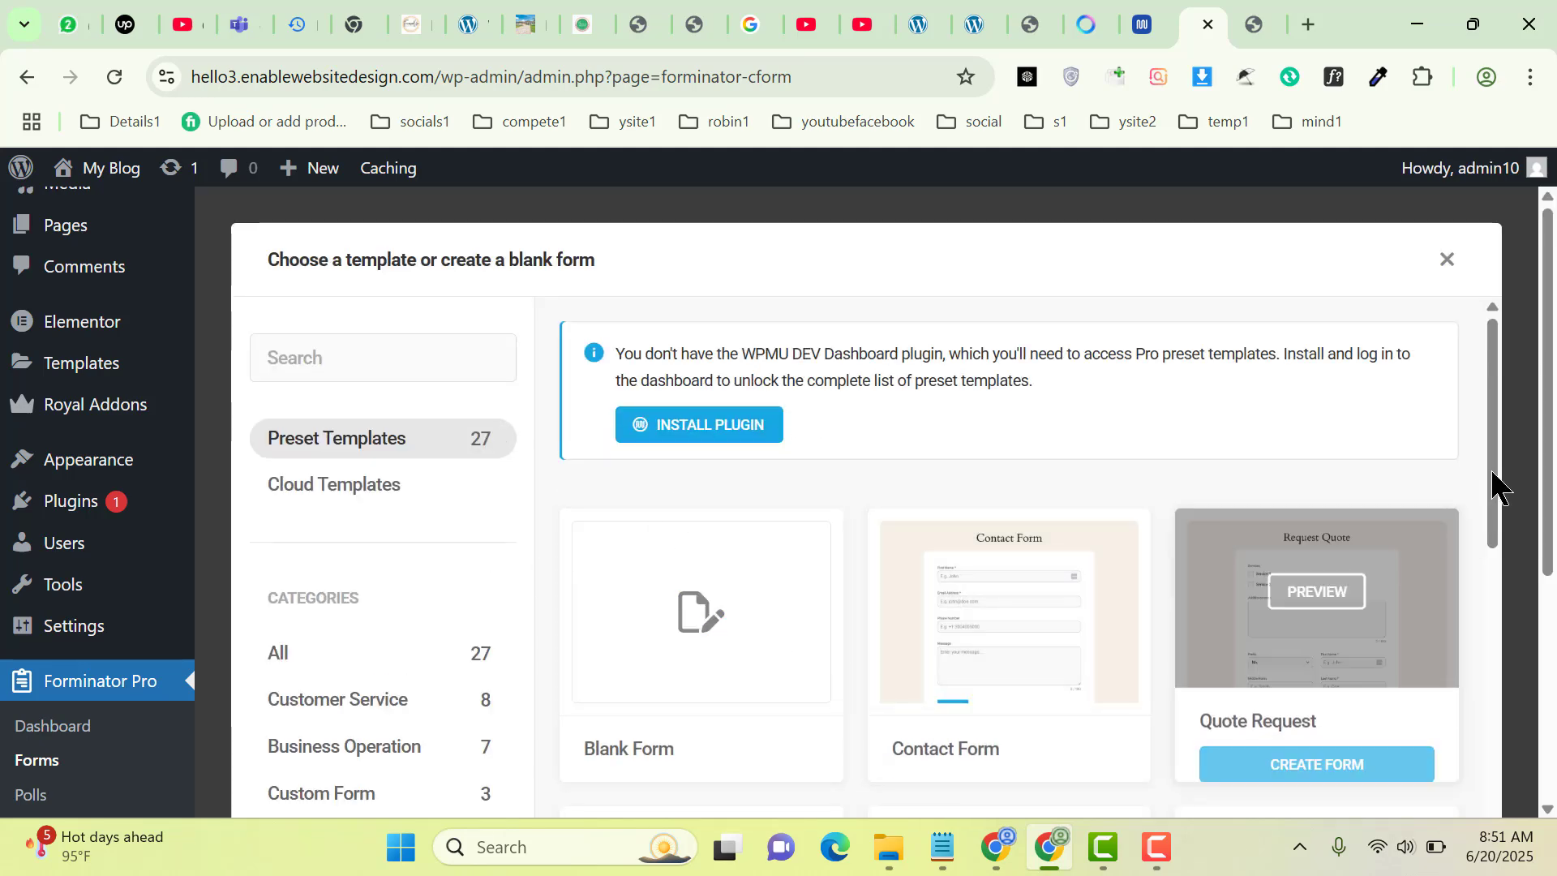
pyautogui.moveTo(1492, 519)
pyautogui.mouseDown()
pyautogui.moveTo(1478, 628)
pyautogui.moveTo(1472, 507)
pyautogui.mouseUp()
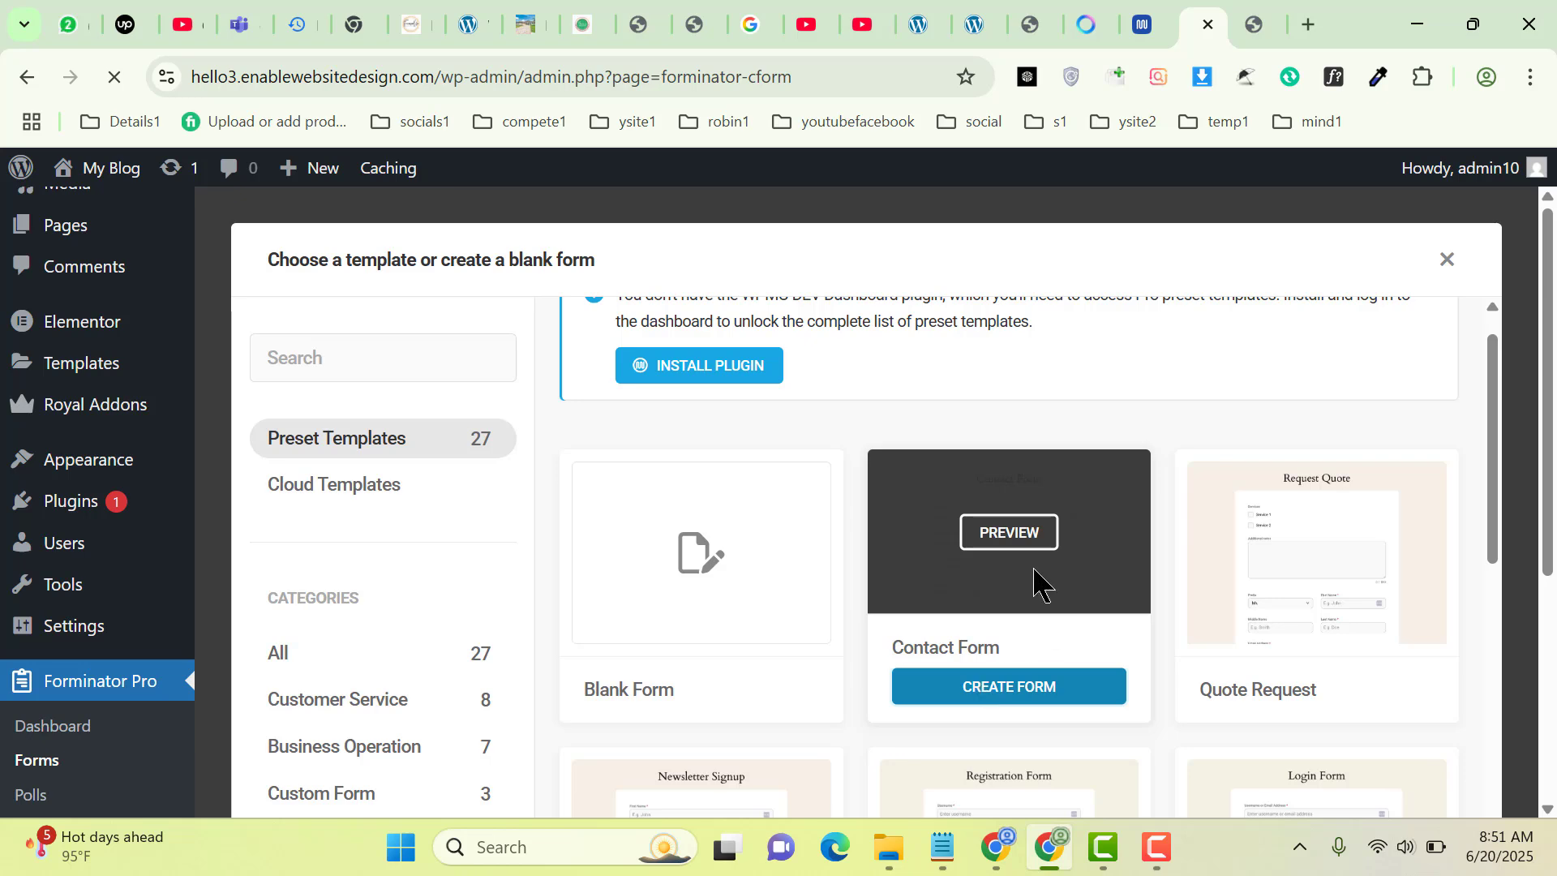
pyautogui.click(971, 550)
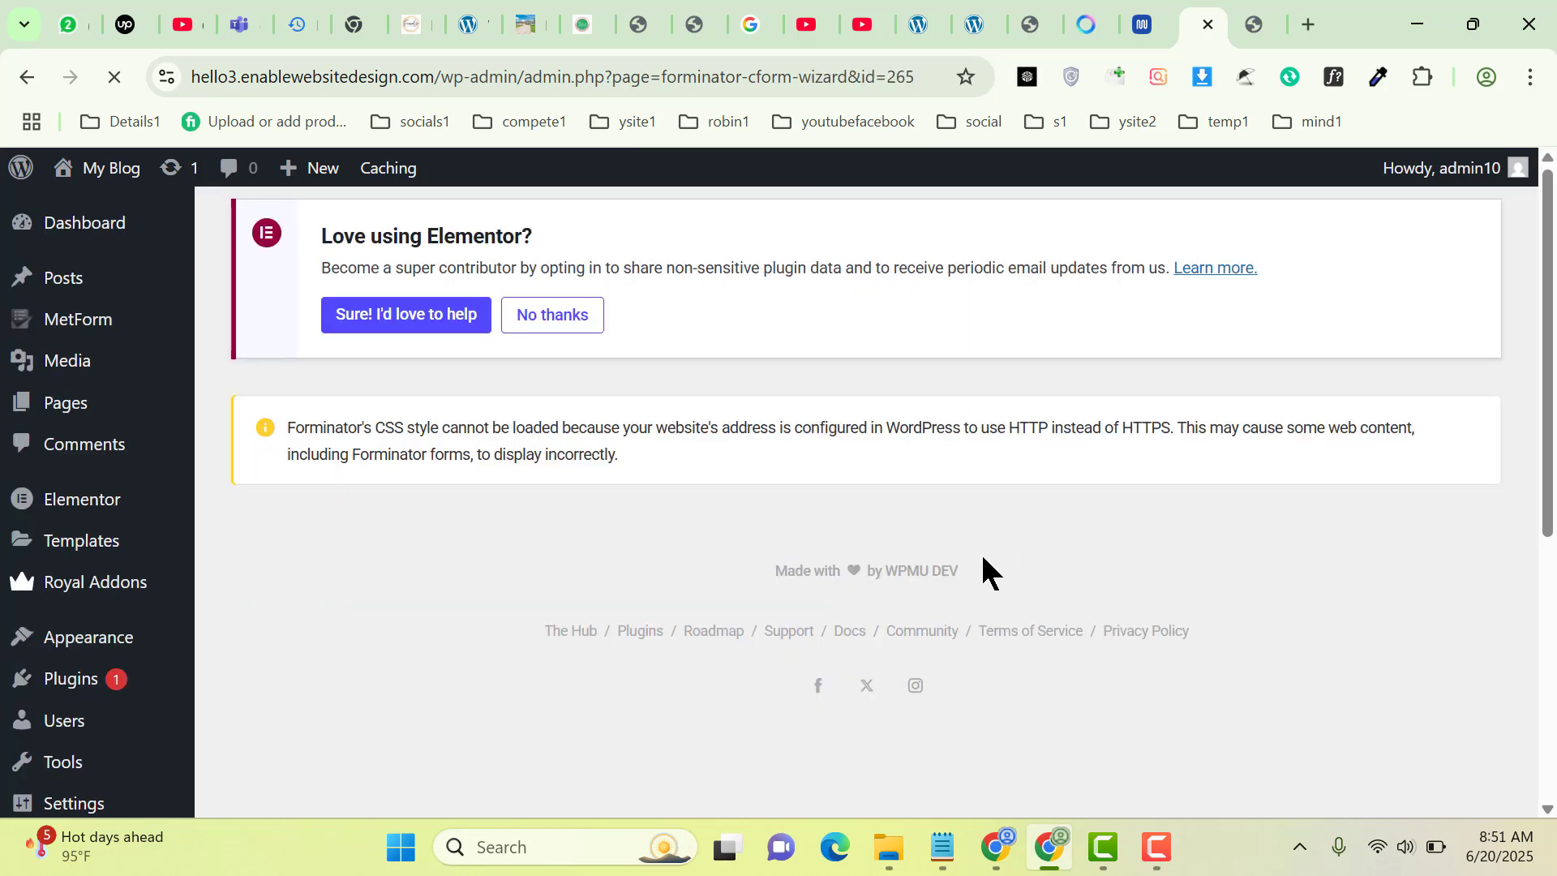
pyautogui.scroll(-3, 1532, 446)
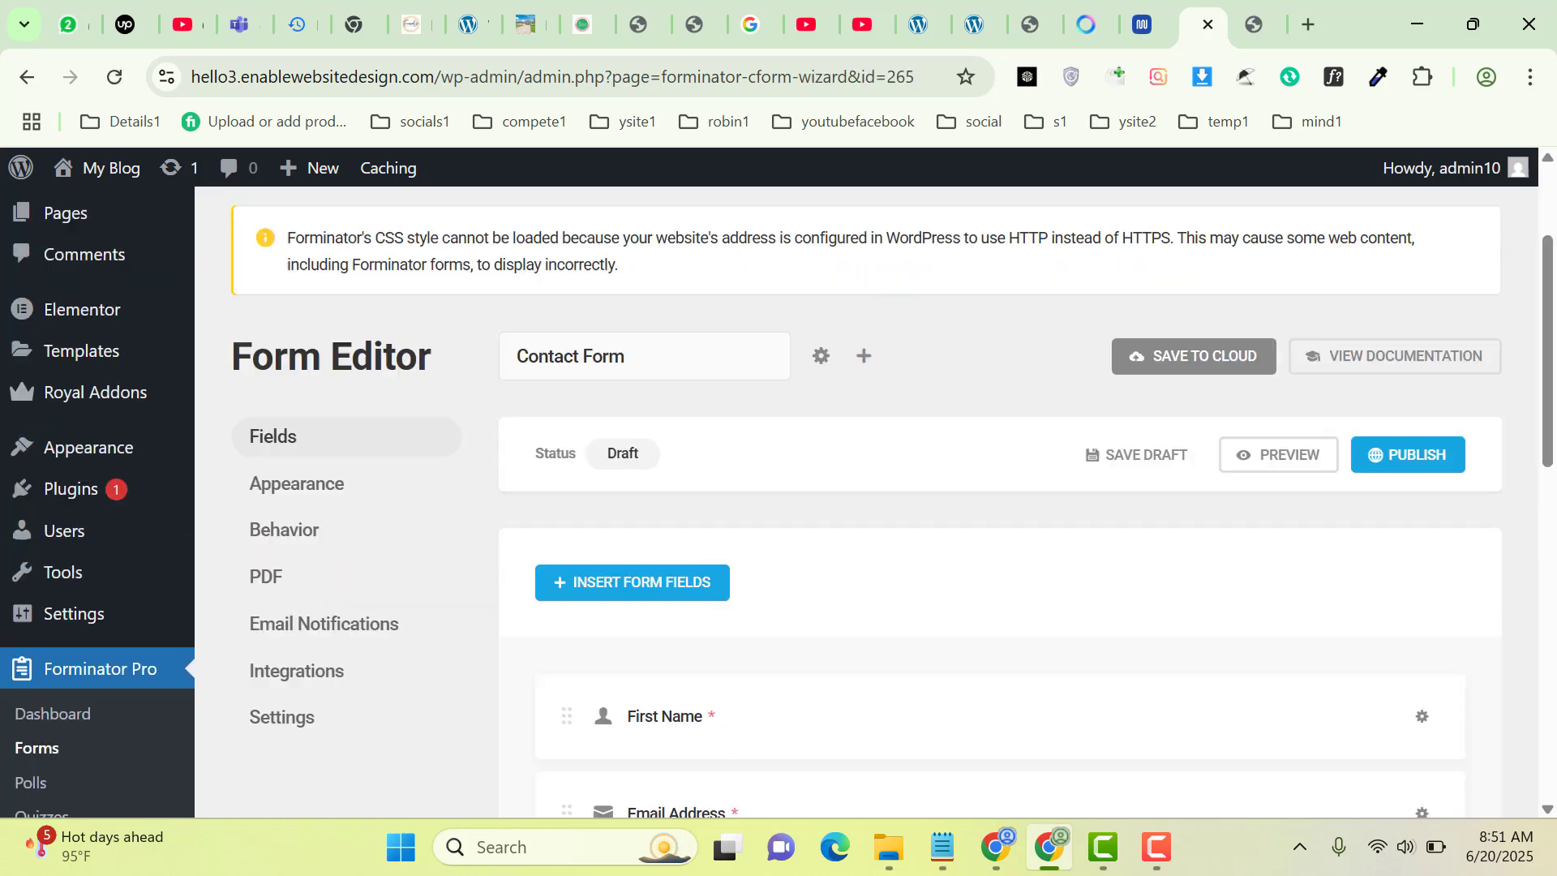
pyautogui.moveTo(1554, 401); pyautogui.dragTo(1555, 465)
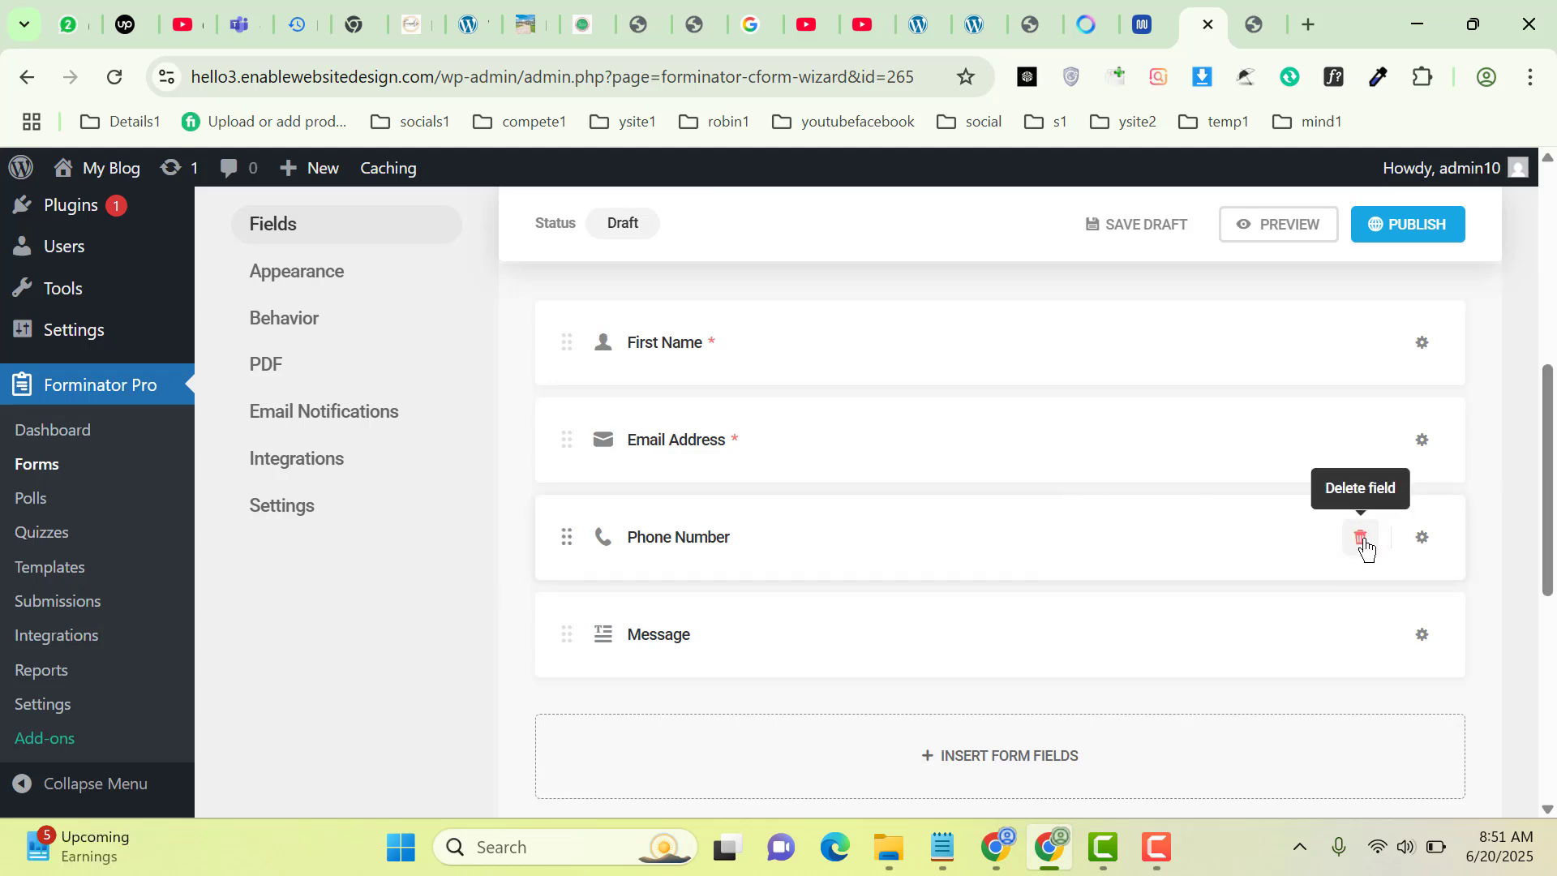
pyautogui.click(1423, 539)
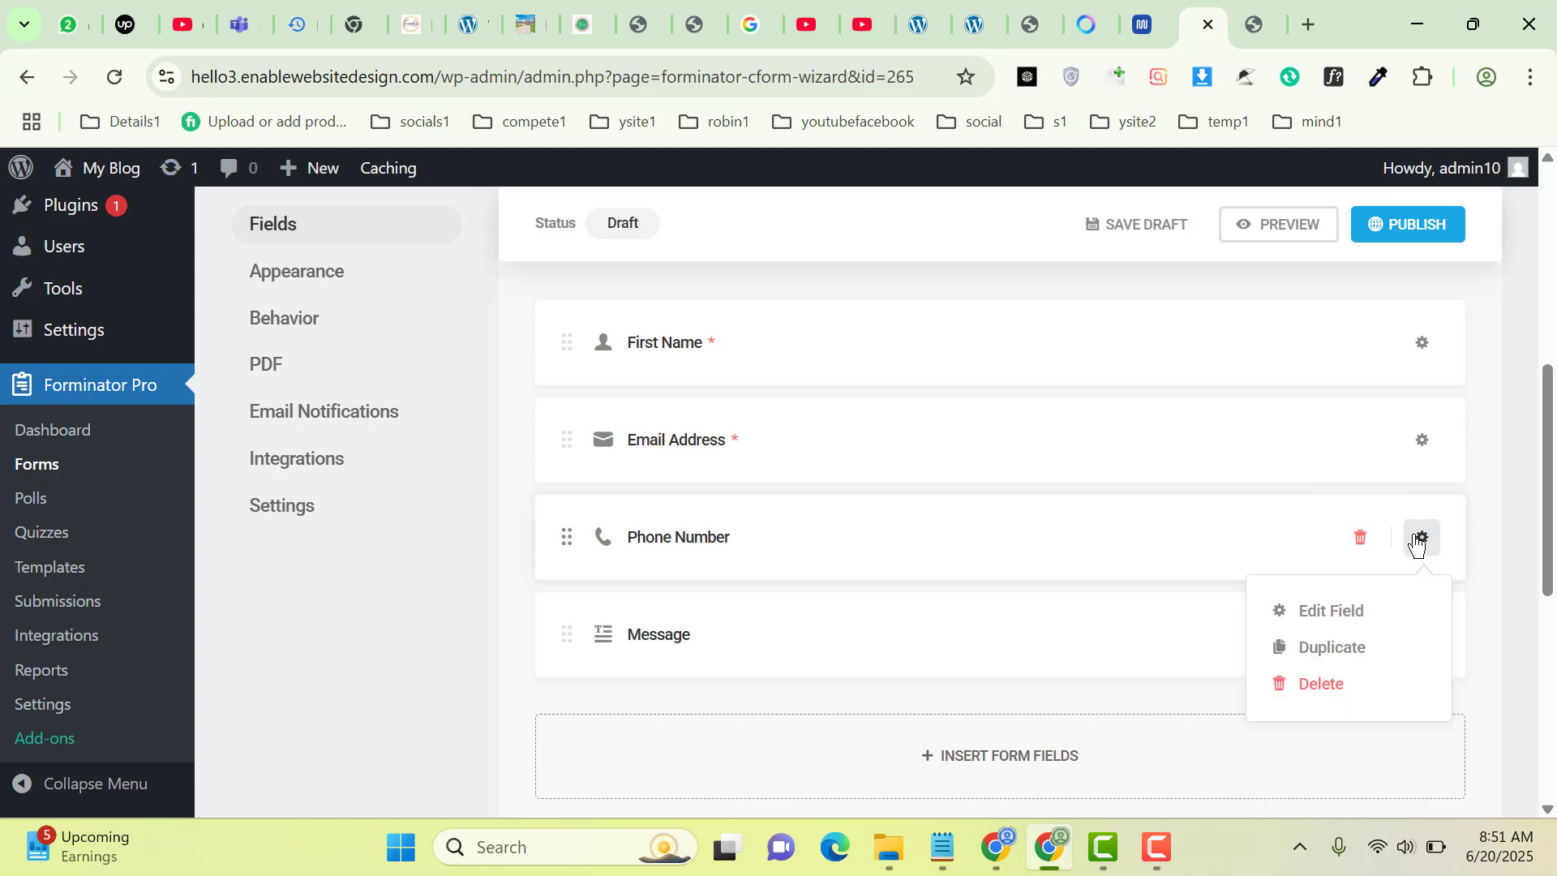
pyautogui.click(1333, 649)
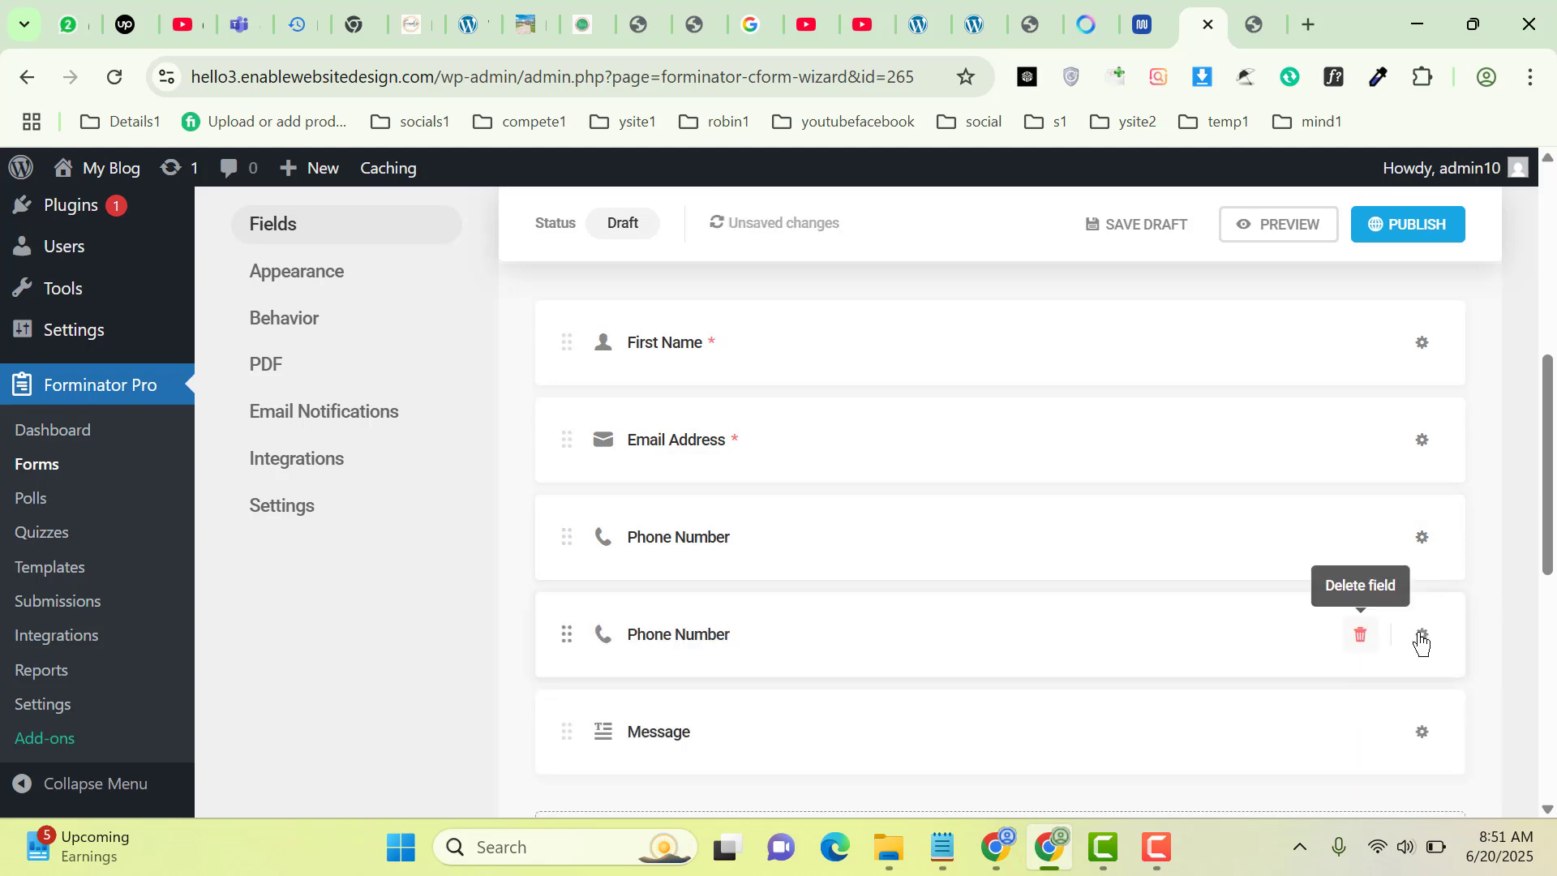
pyautogui.click(1367, 653)
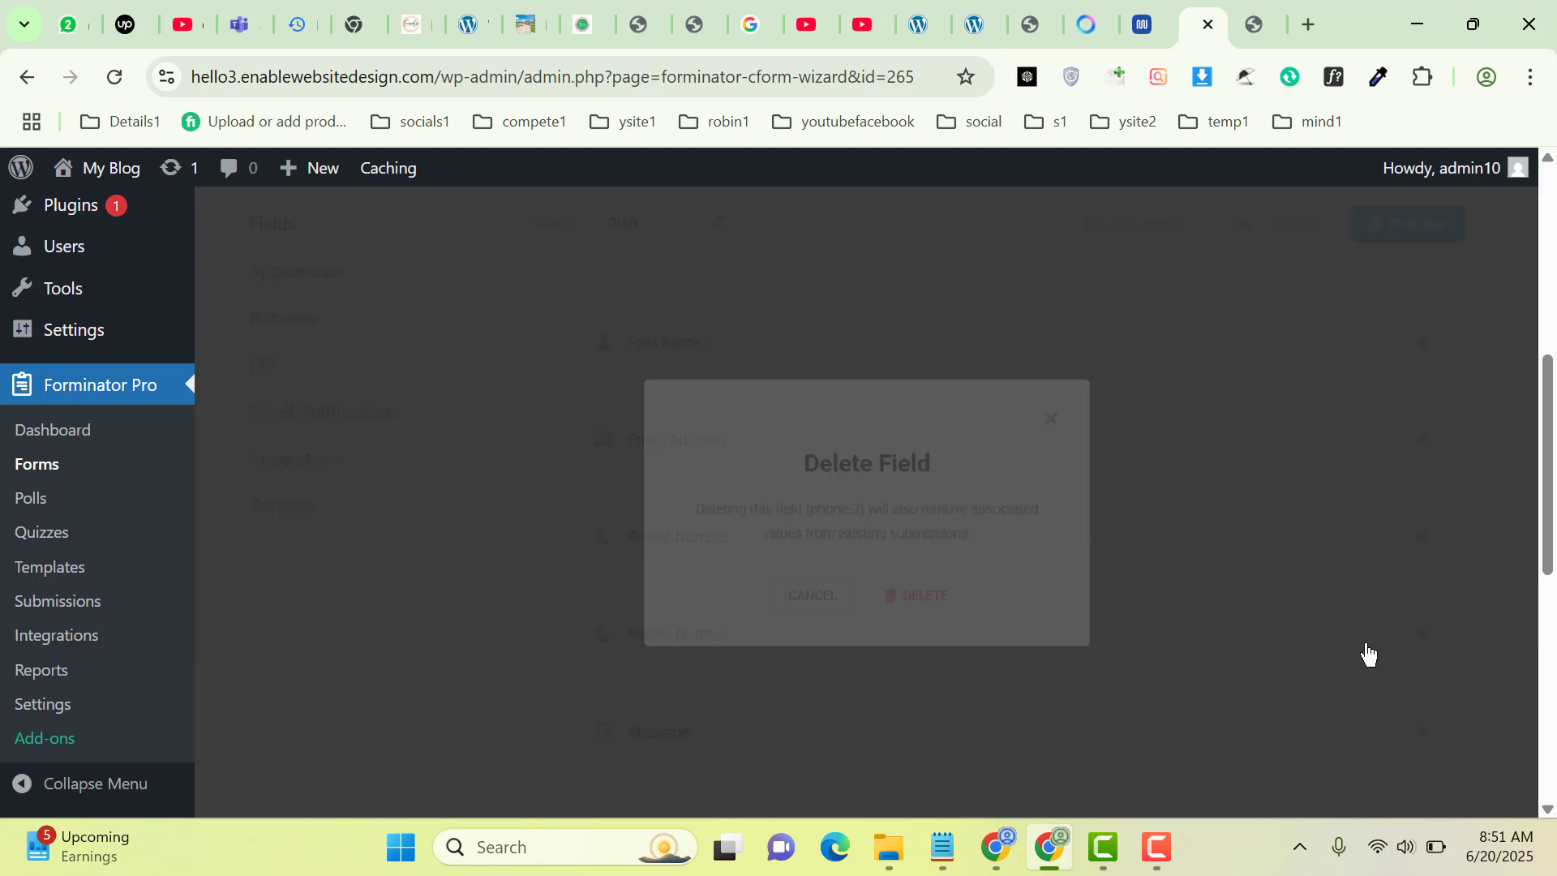
pyautogui.click(929, 600)
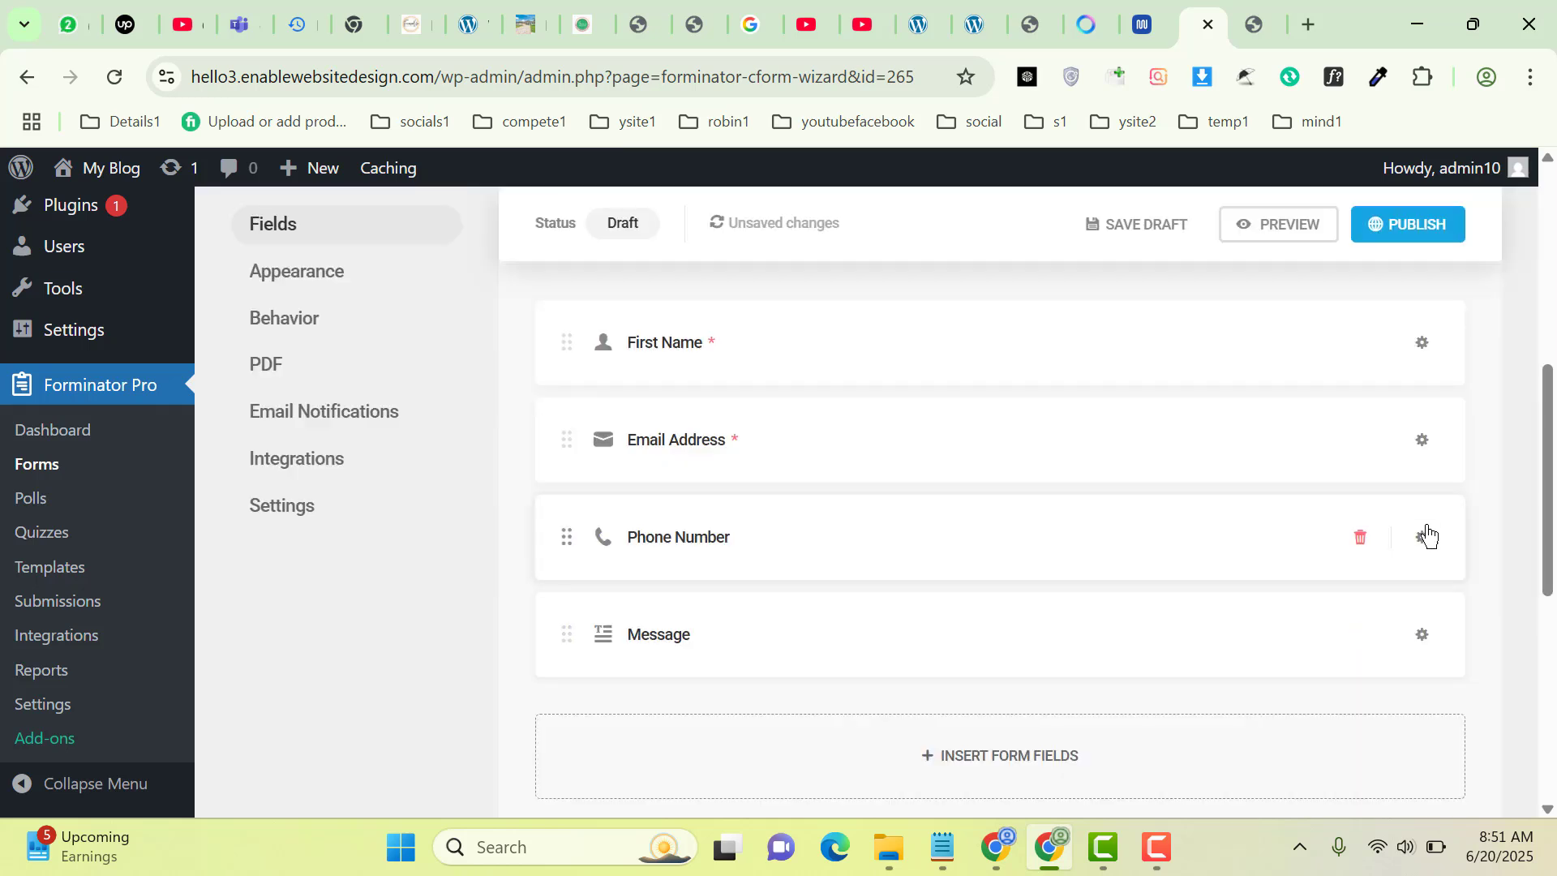
pyautogui.click(1424, 537)
# Change the phone field label from Phone Number to Phone, add placeholder 'Enter your phone number', and apply
pyautogui.click(1350, 616)
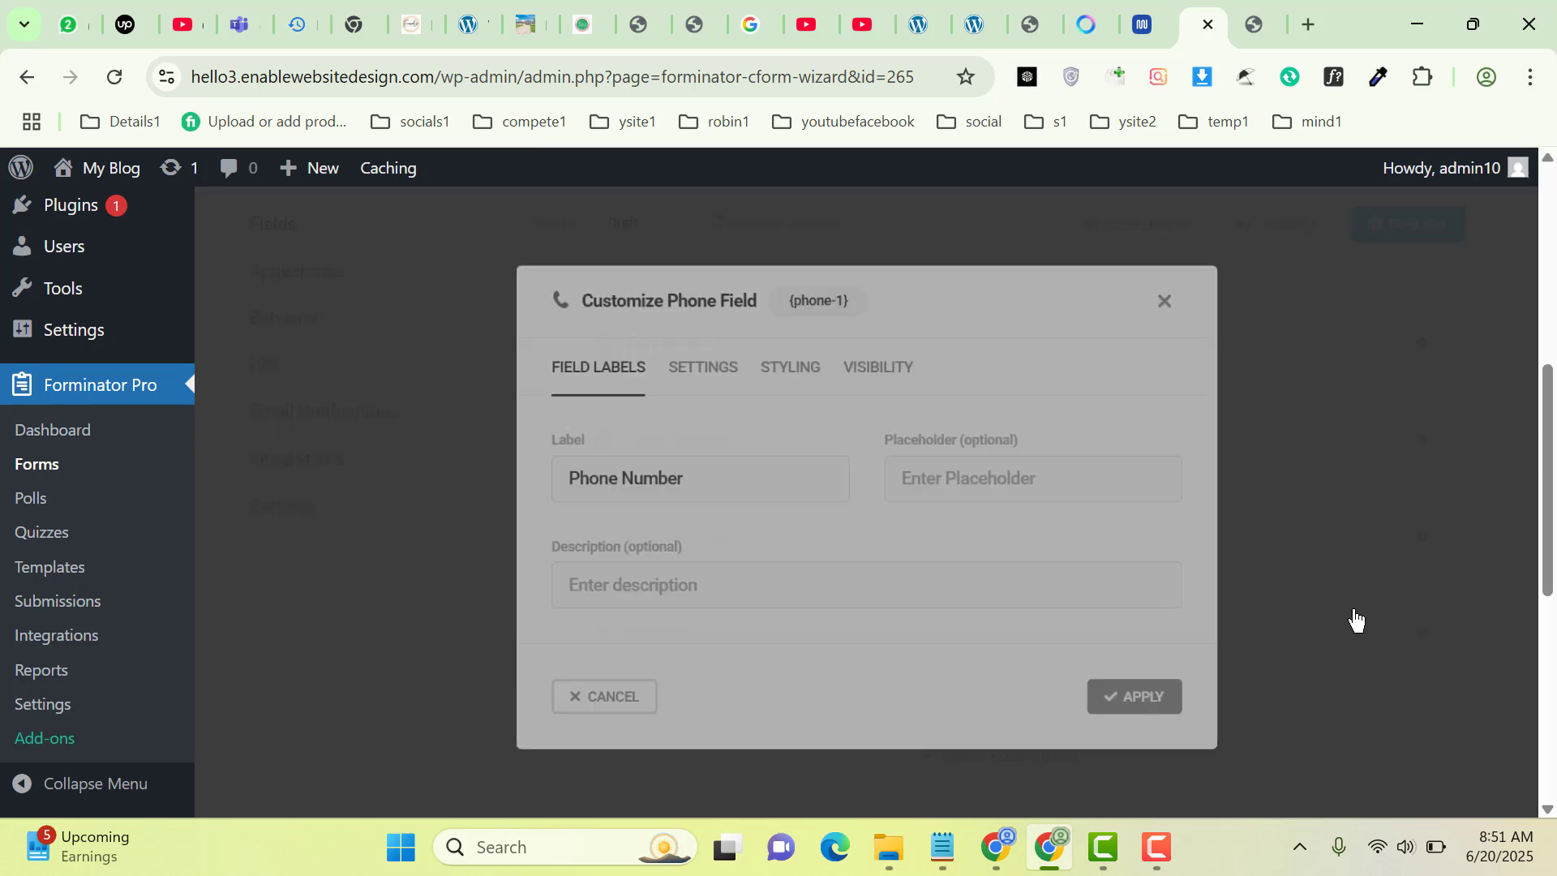
pyautogui.moveTo(744, 473); pyautogui.dragTo(411, 495)
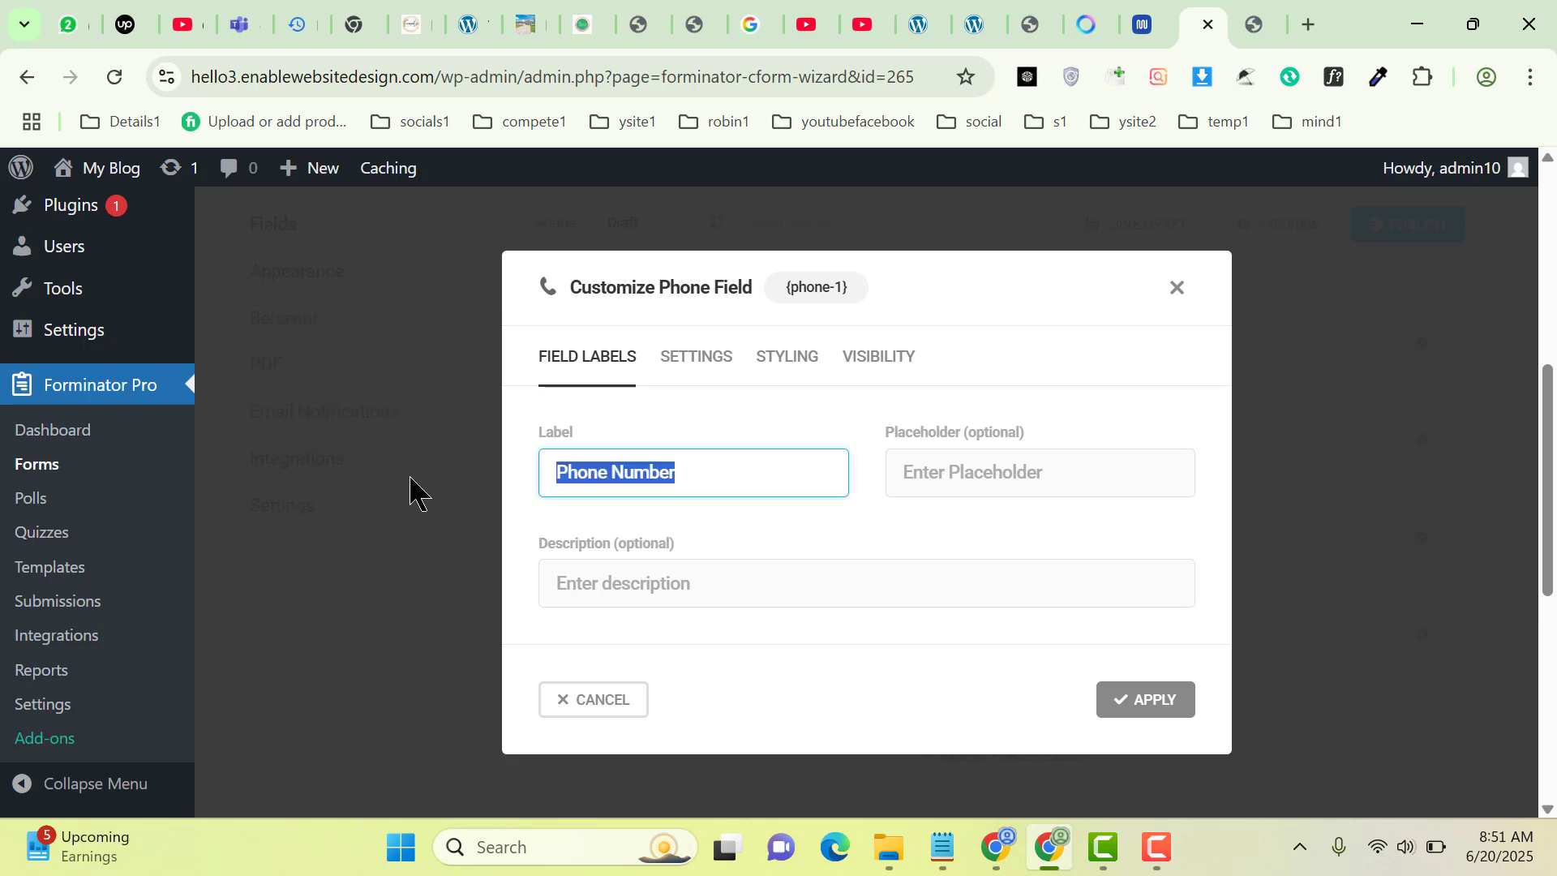
pyautogui.click(607, 468)
pyautogui.moveTo(614, 468); pyautogui.dragTo(911, 484)
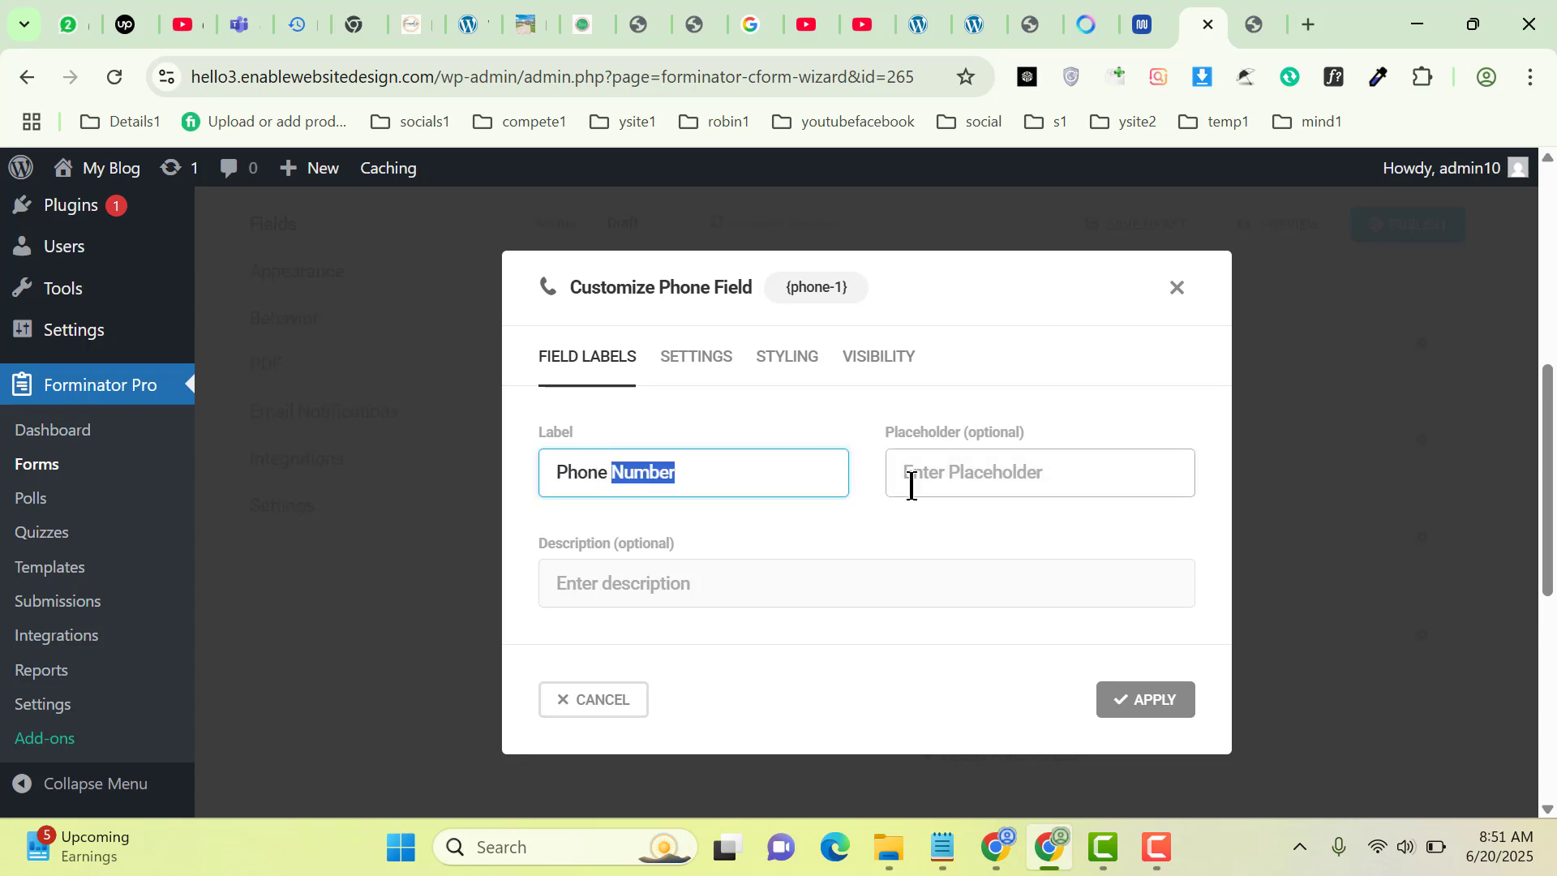
pyautogui.press('BackSpace')
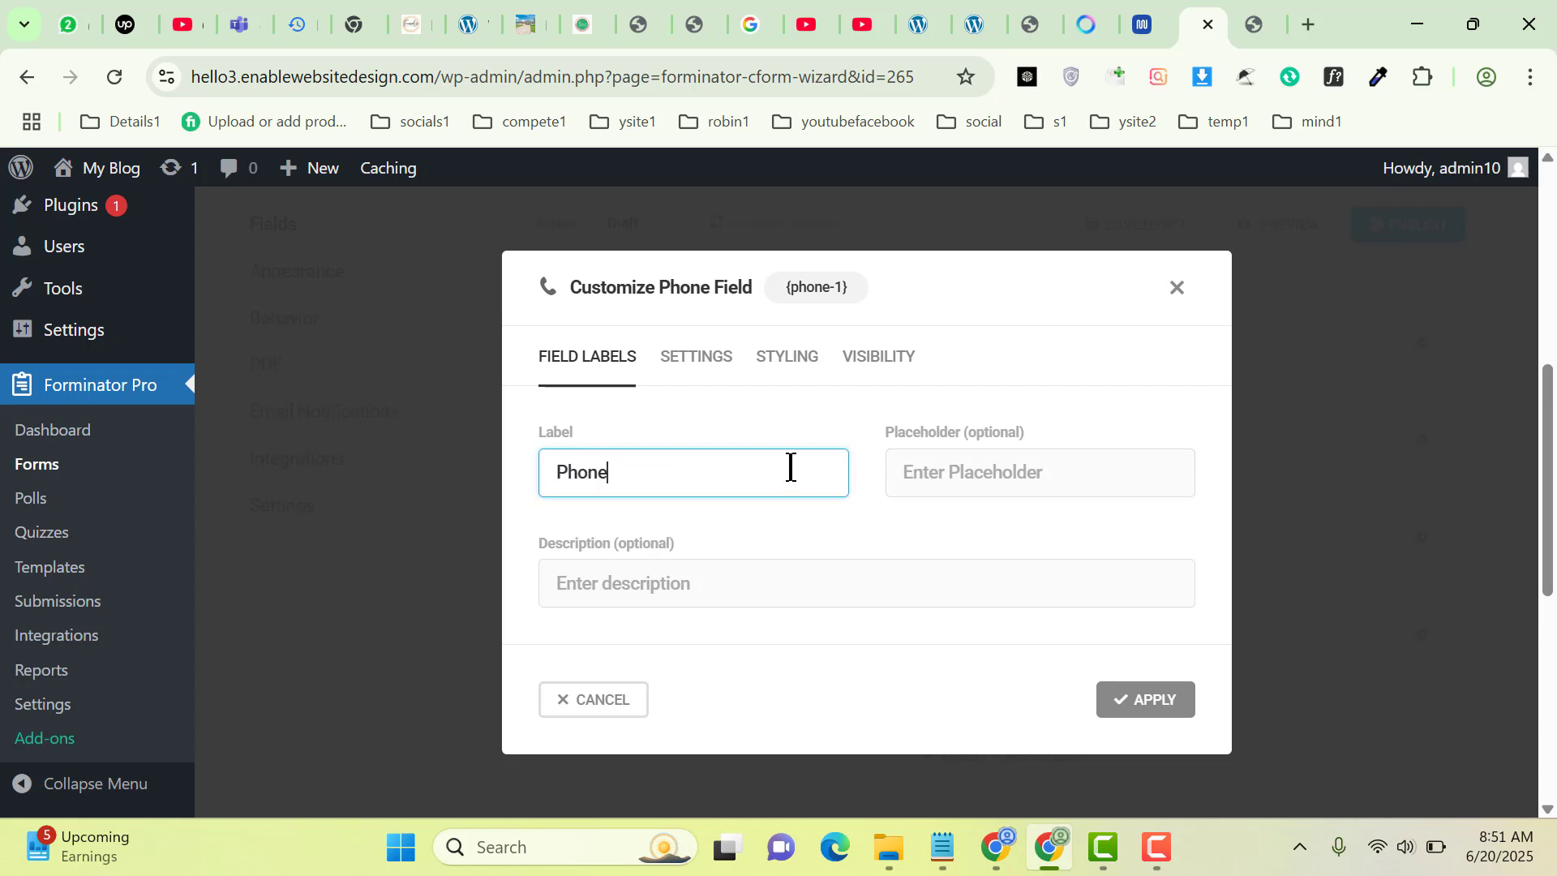
pyautogui.click(978, 480)
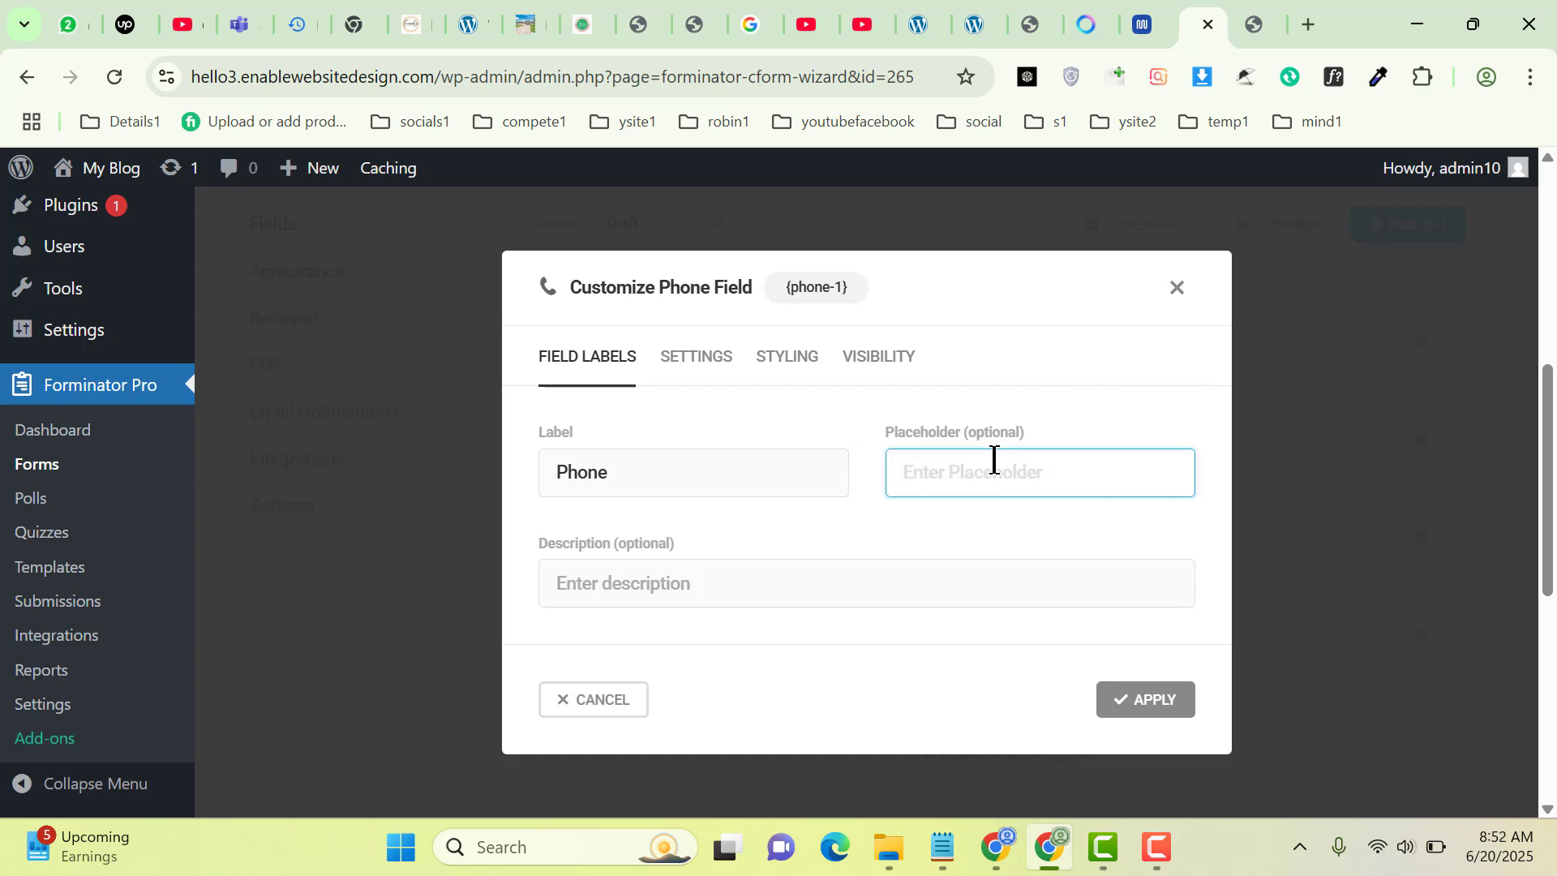
pyautogui.write('Enter your phone number')
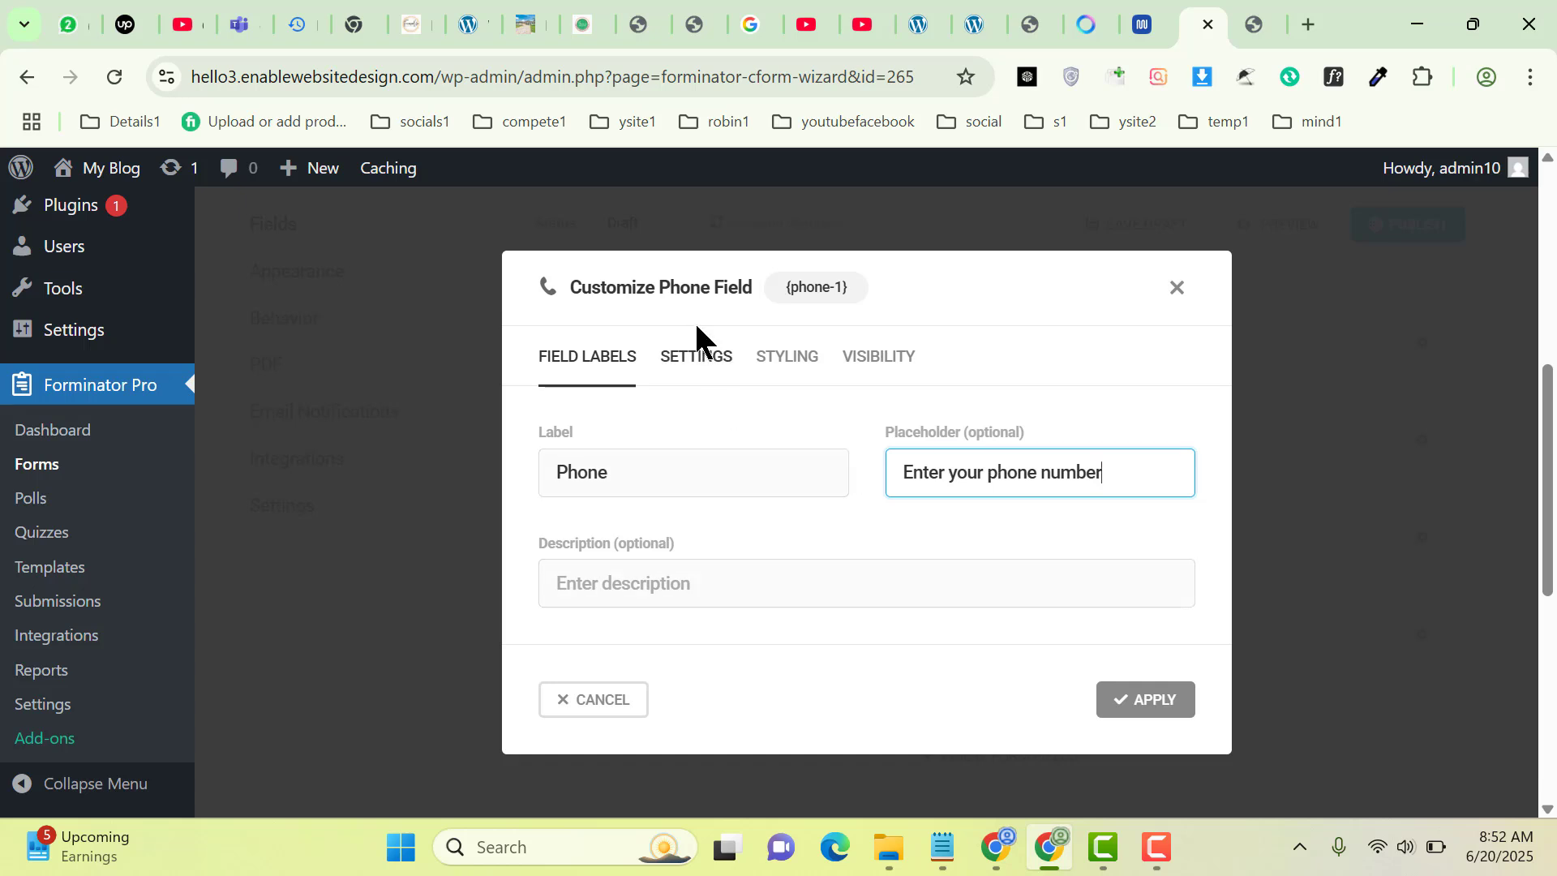
pyautogui.click(696, 358)
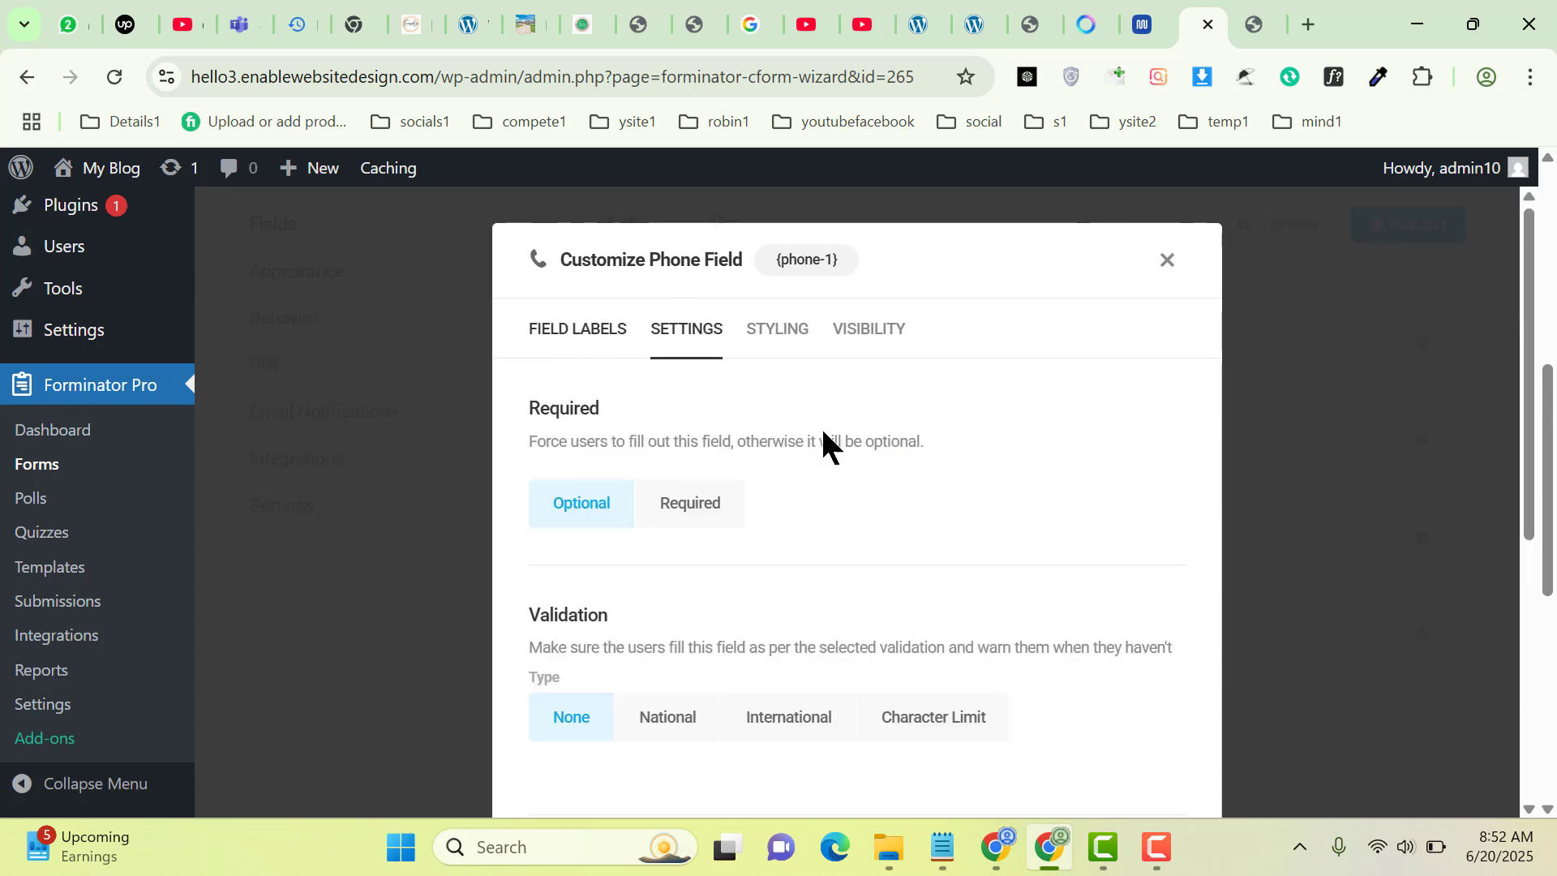
pyautogui.click(560, 333)
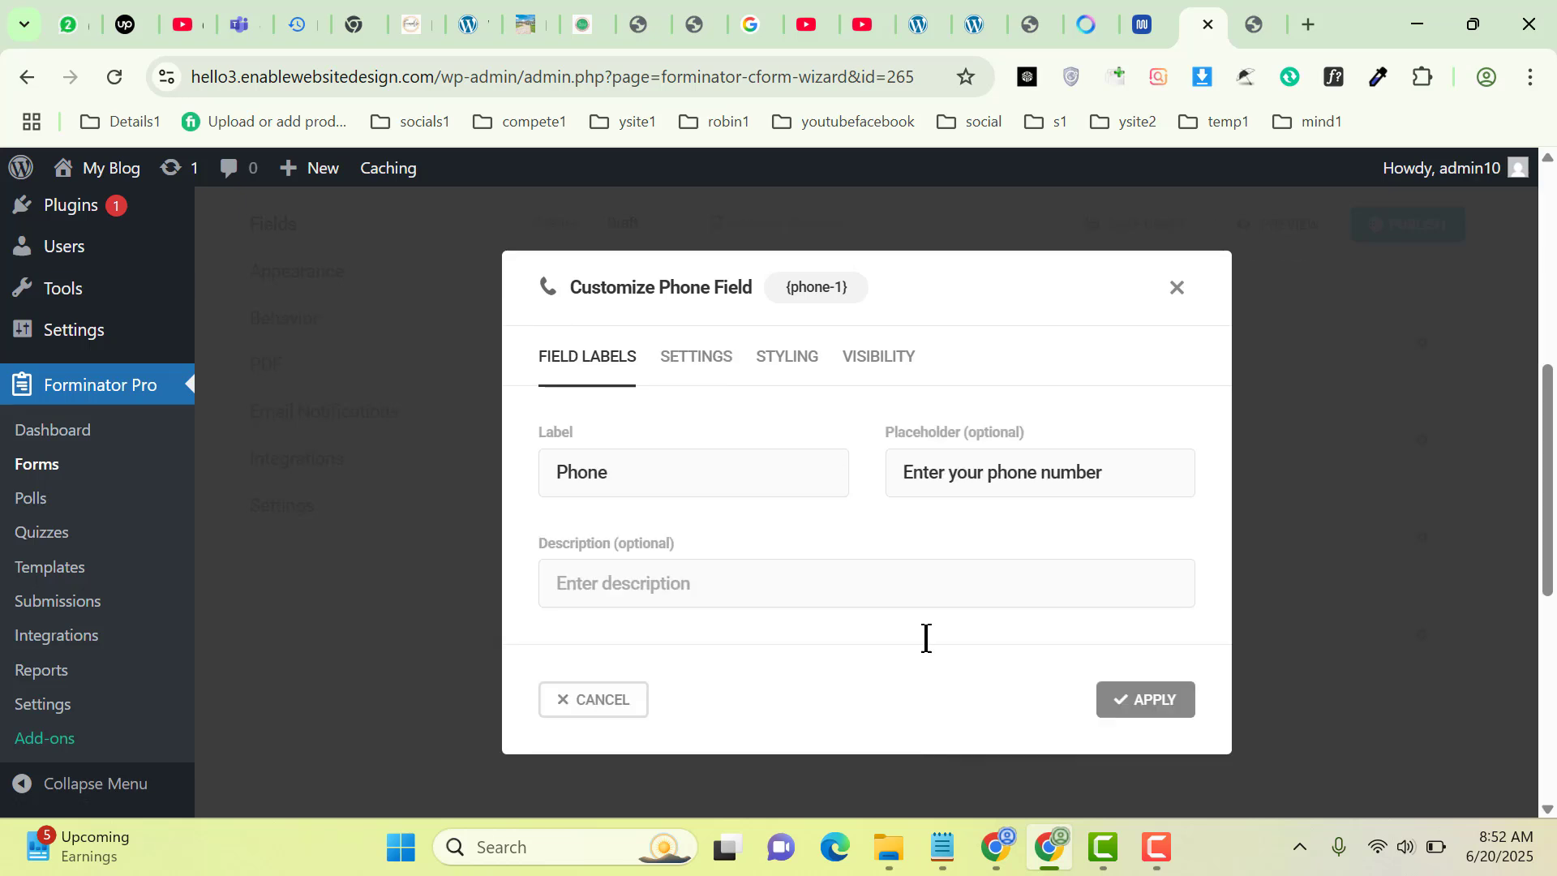
pyautogui.click(1126, 700)
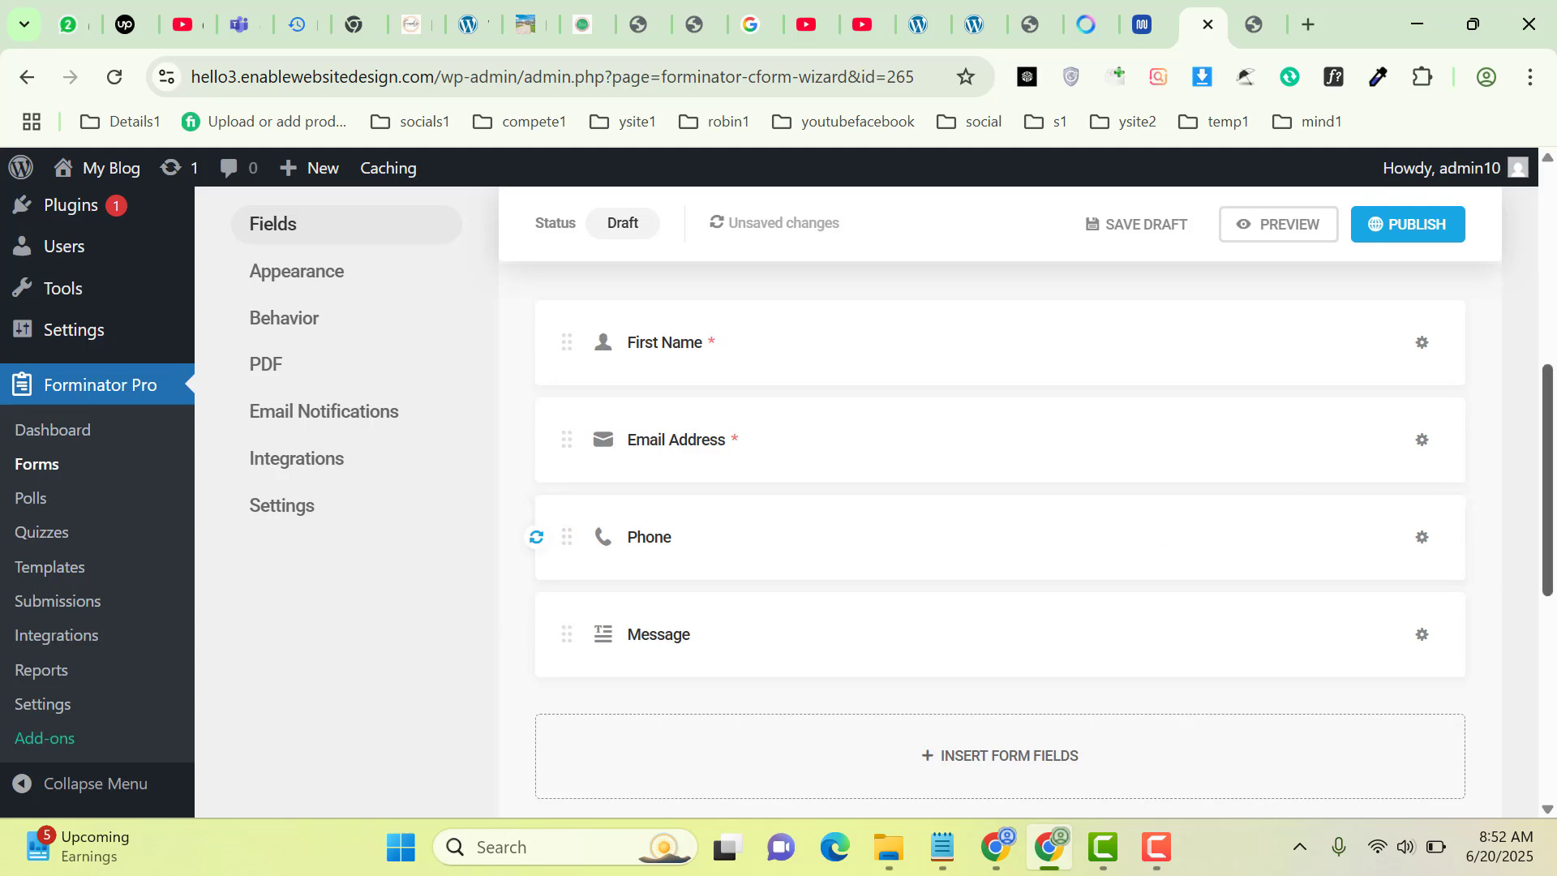
# Publish the contact form and copy its shortcode [forminator_form id="265"]
pyautogui.scroll(-1, 1552, 466)
pyautogui.scroll(-4, 1552, 466)
pyautogui.scroll(4, 1550, 463)
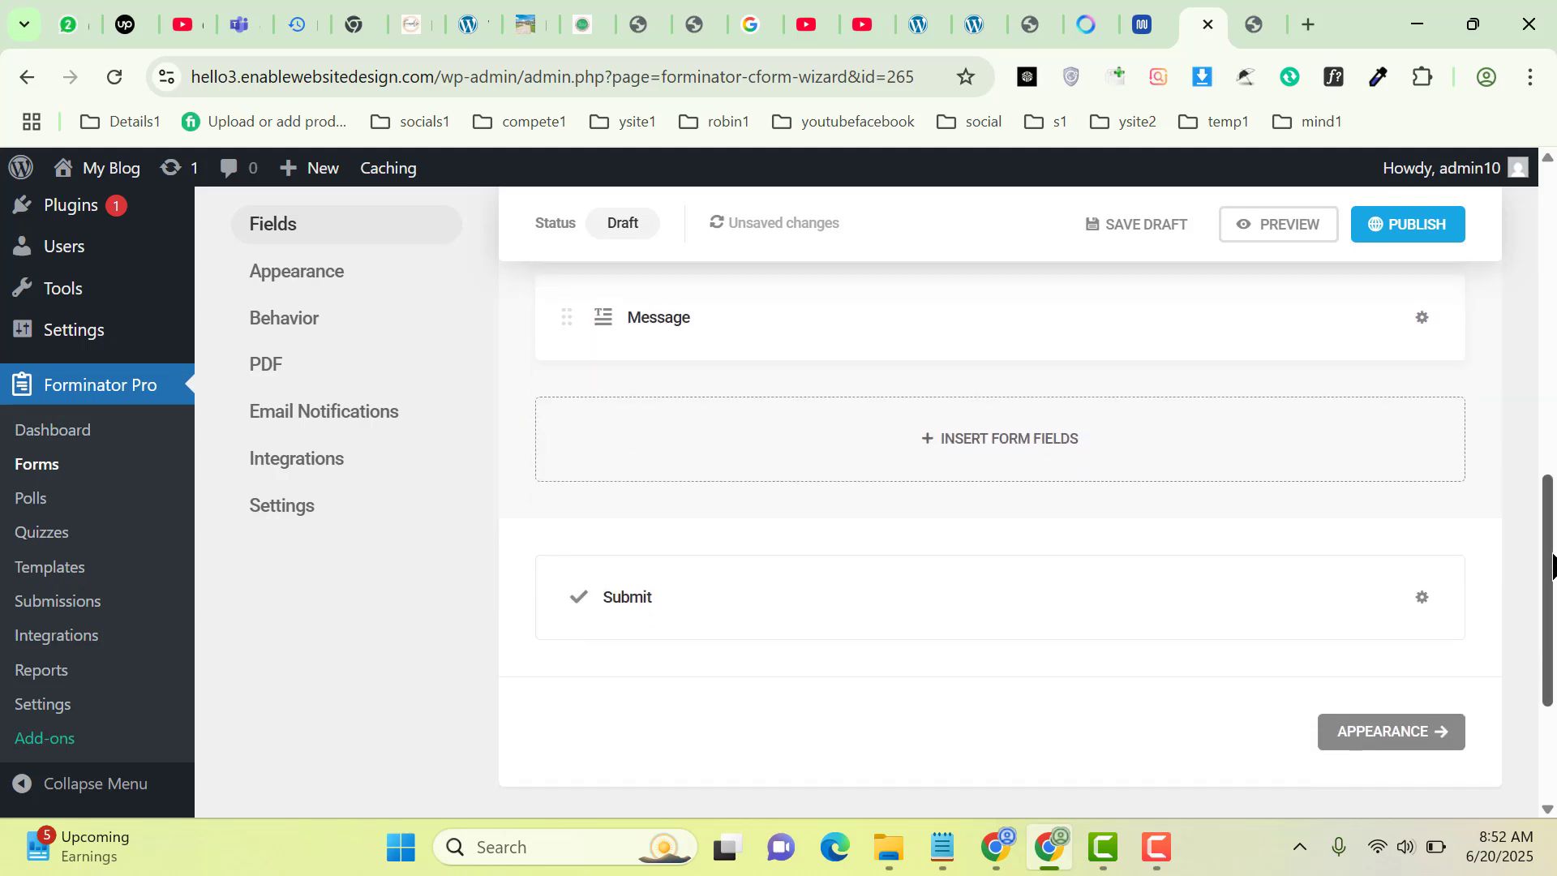
pyautogui.scroll(5, 1550, 462)
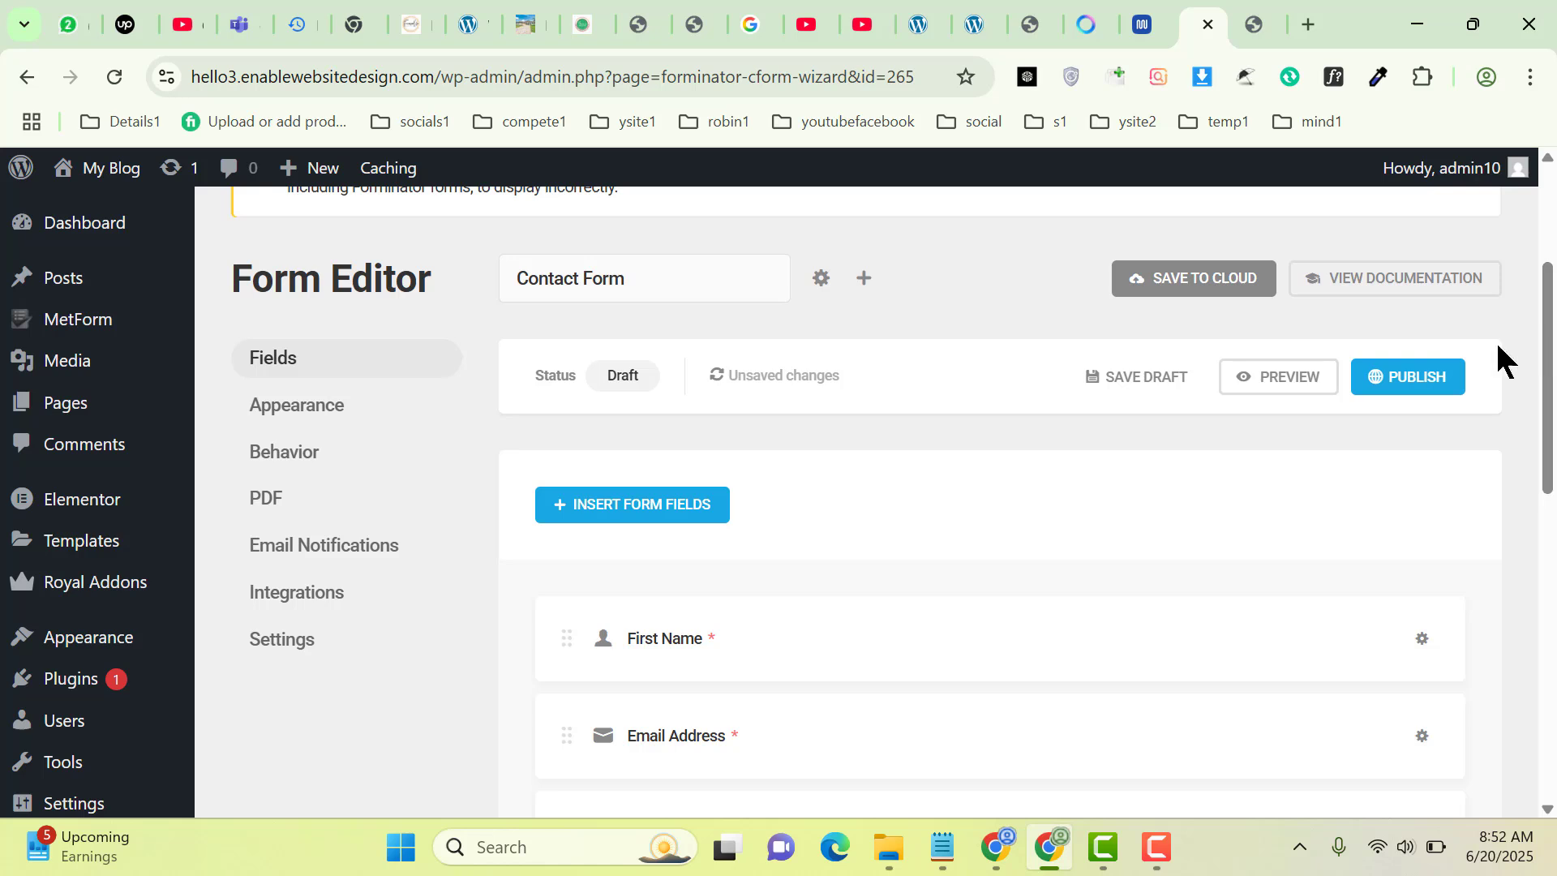
pyautogui.click(1411, 390)
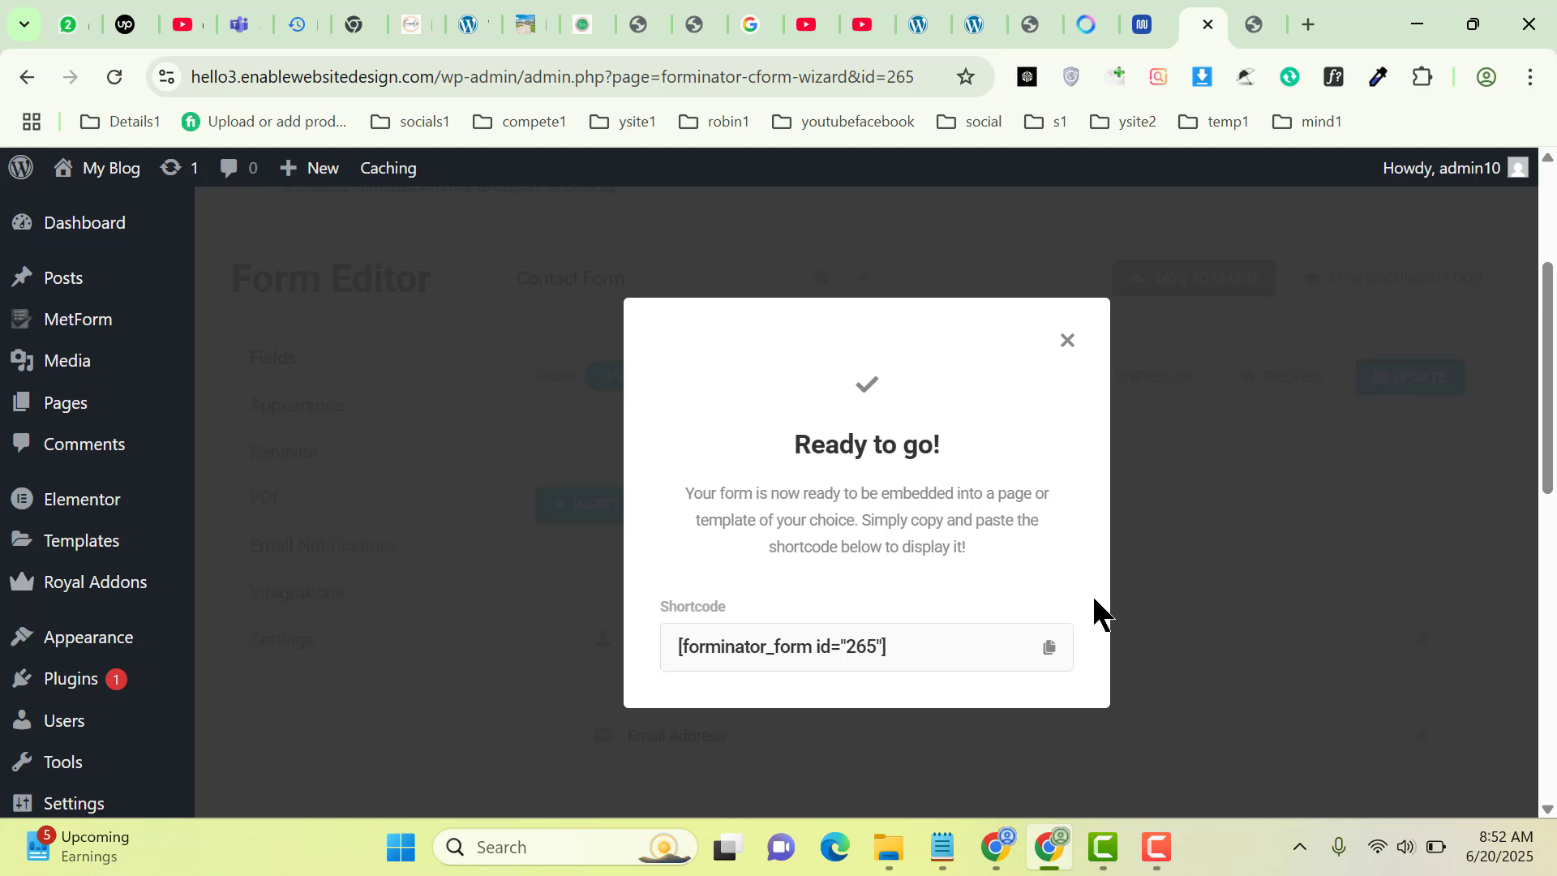
pyautogui.click(1045, 649)
pyautogui.hotkey('ctrl', 'c')
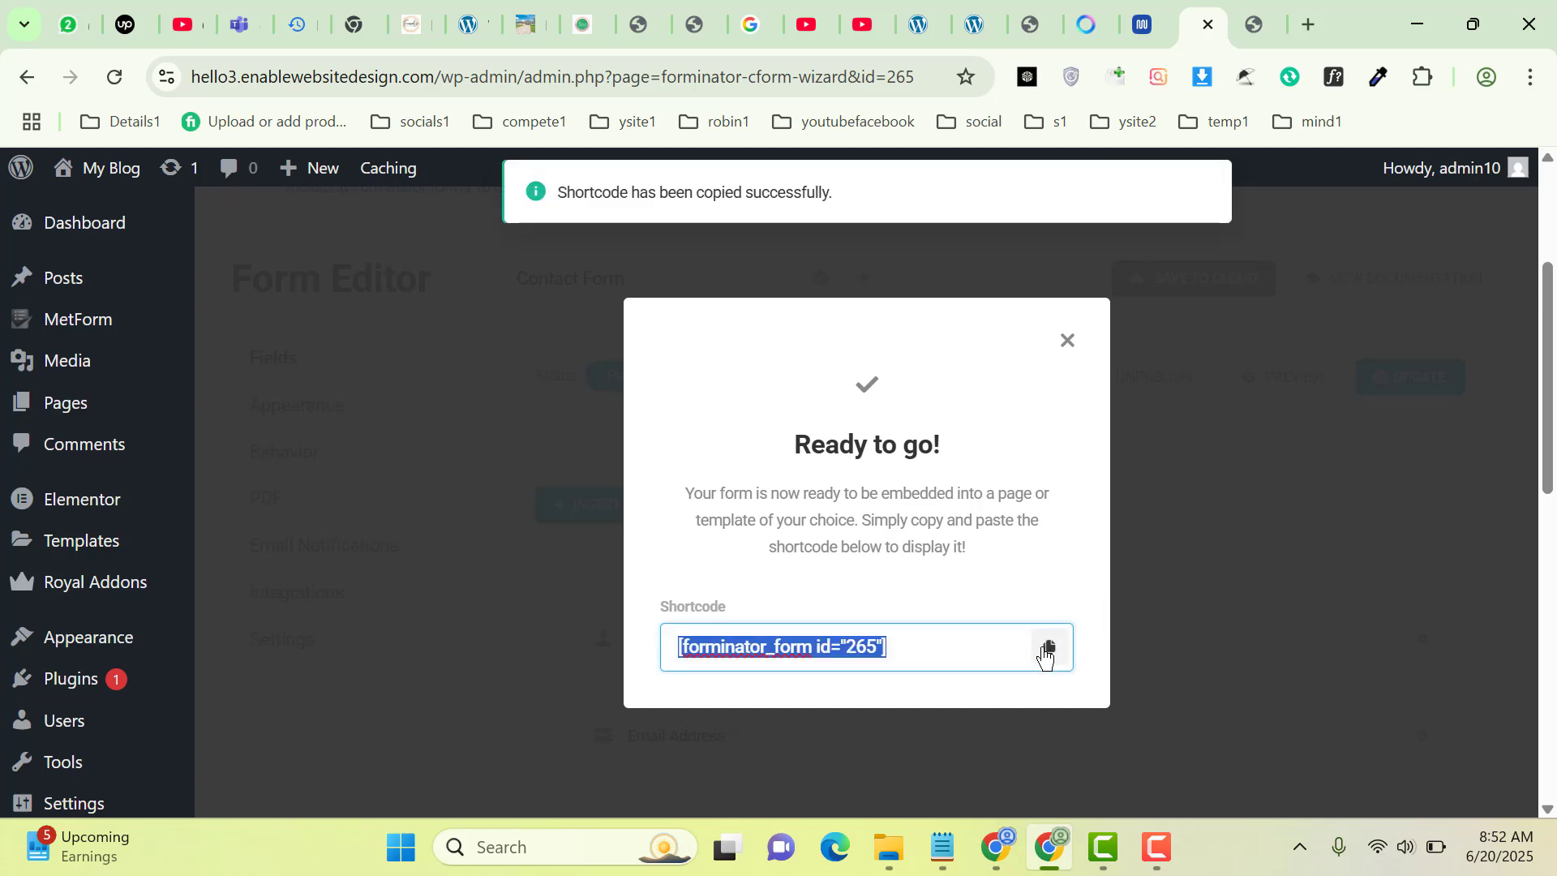
# Start a new WordPress page from Pages > Add Page
pyautogui.moveTo(25, 418)
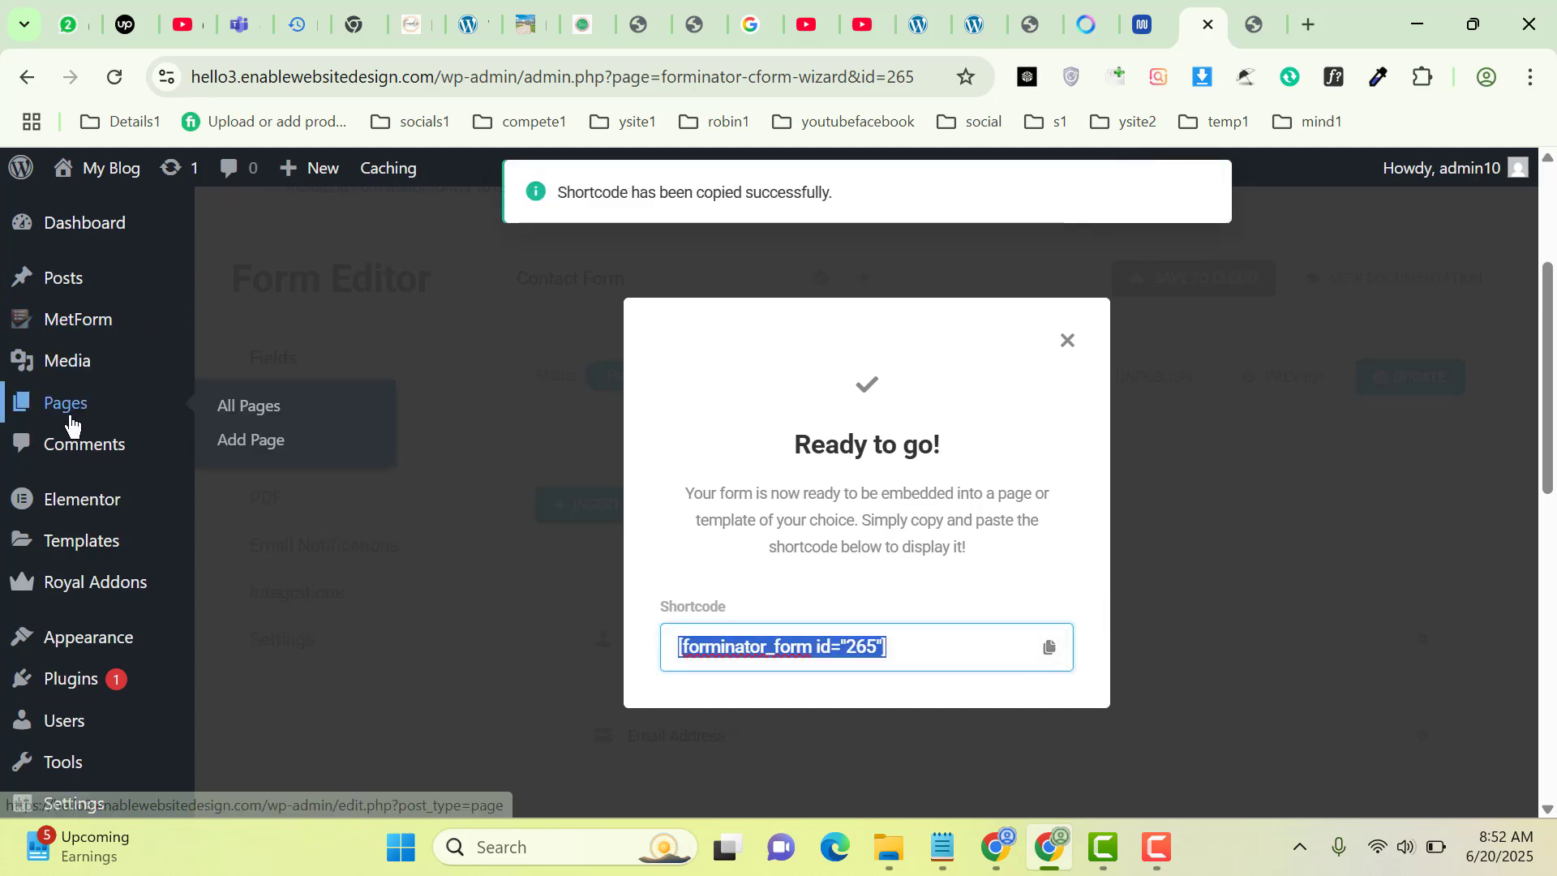
pyautogui.click(248, 446)
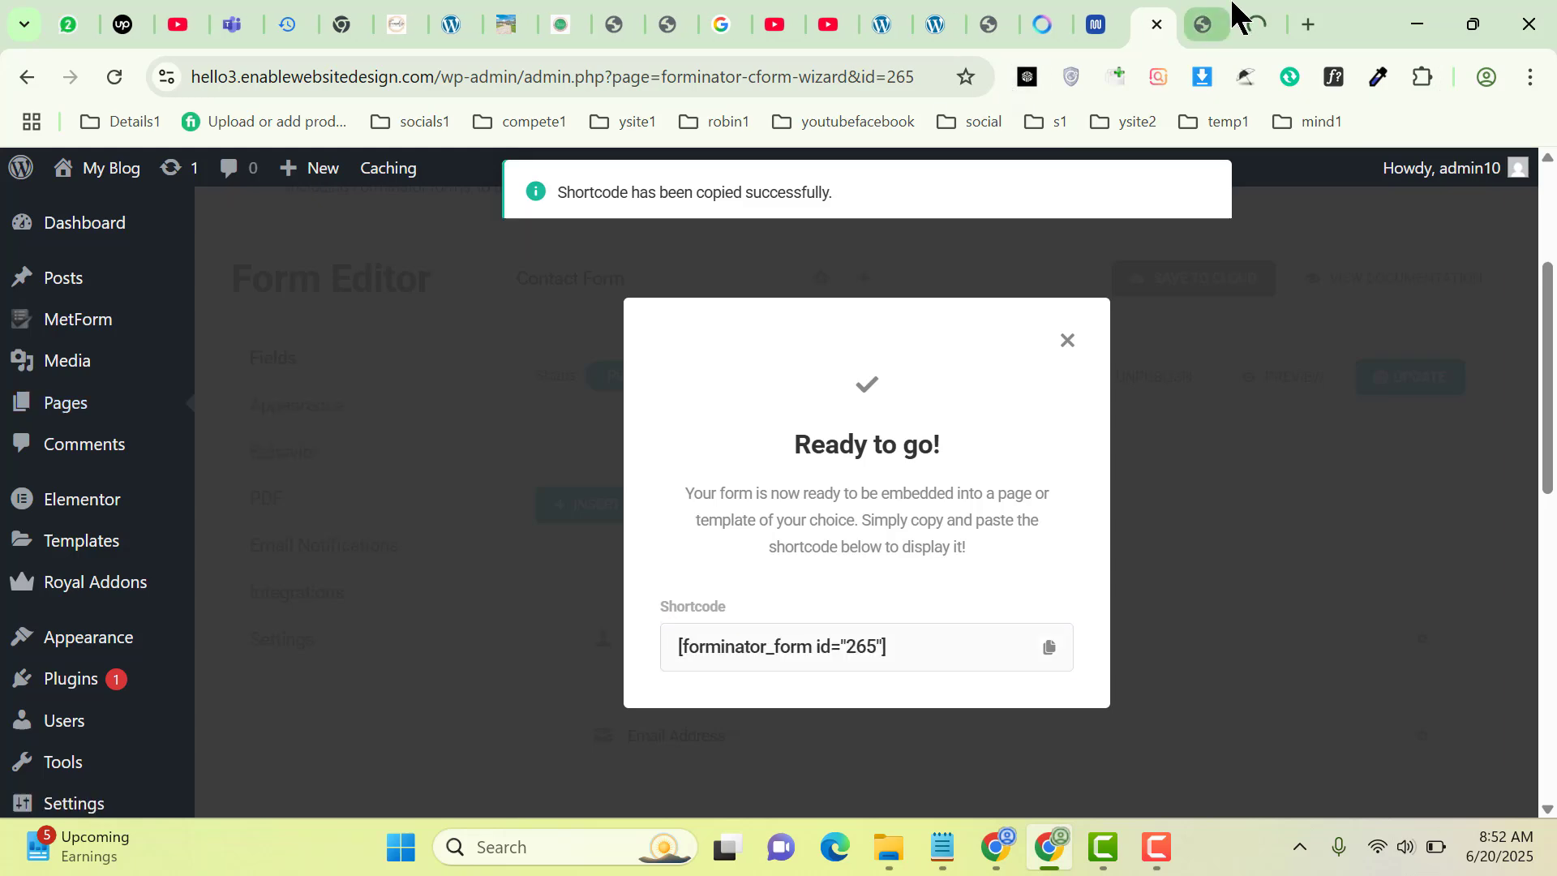
pyautogui.click(1240, 18)
# Title the new page 'Contact Form by Forminator' and paste the form shortcode into its body
pyautogui.click(1270, 18)
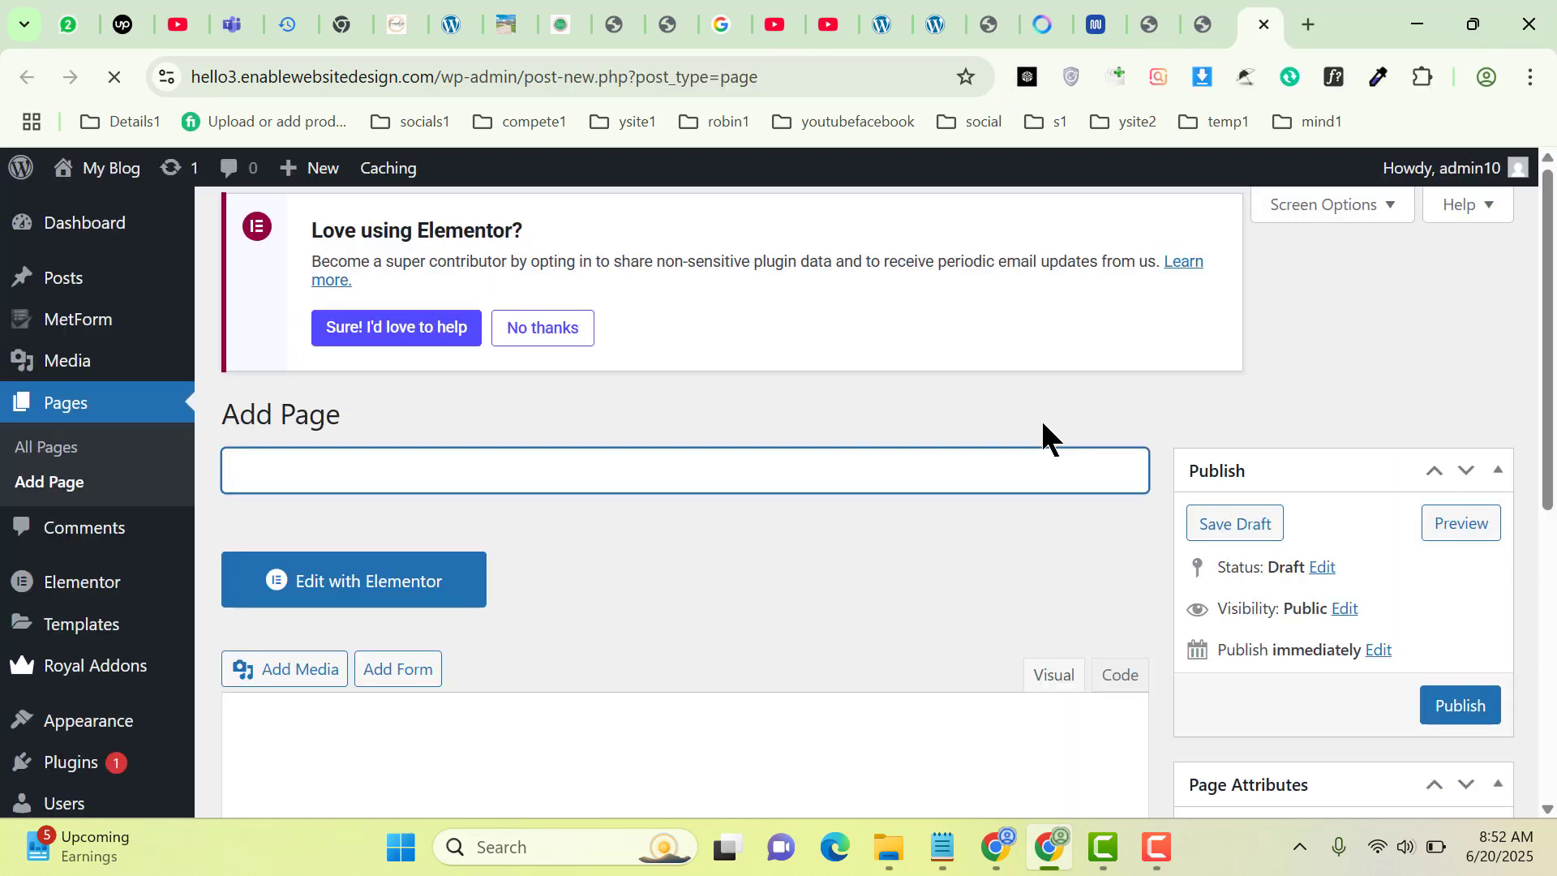
pyautogui.write('Contact Form by Forminator')
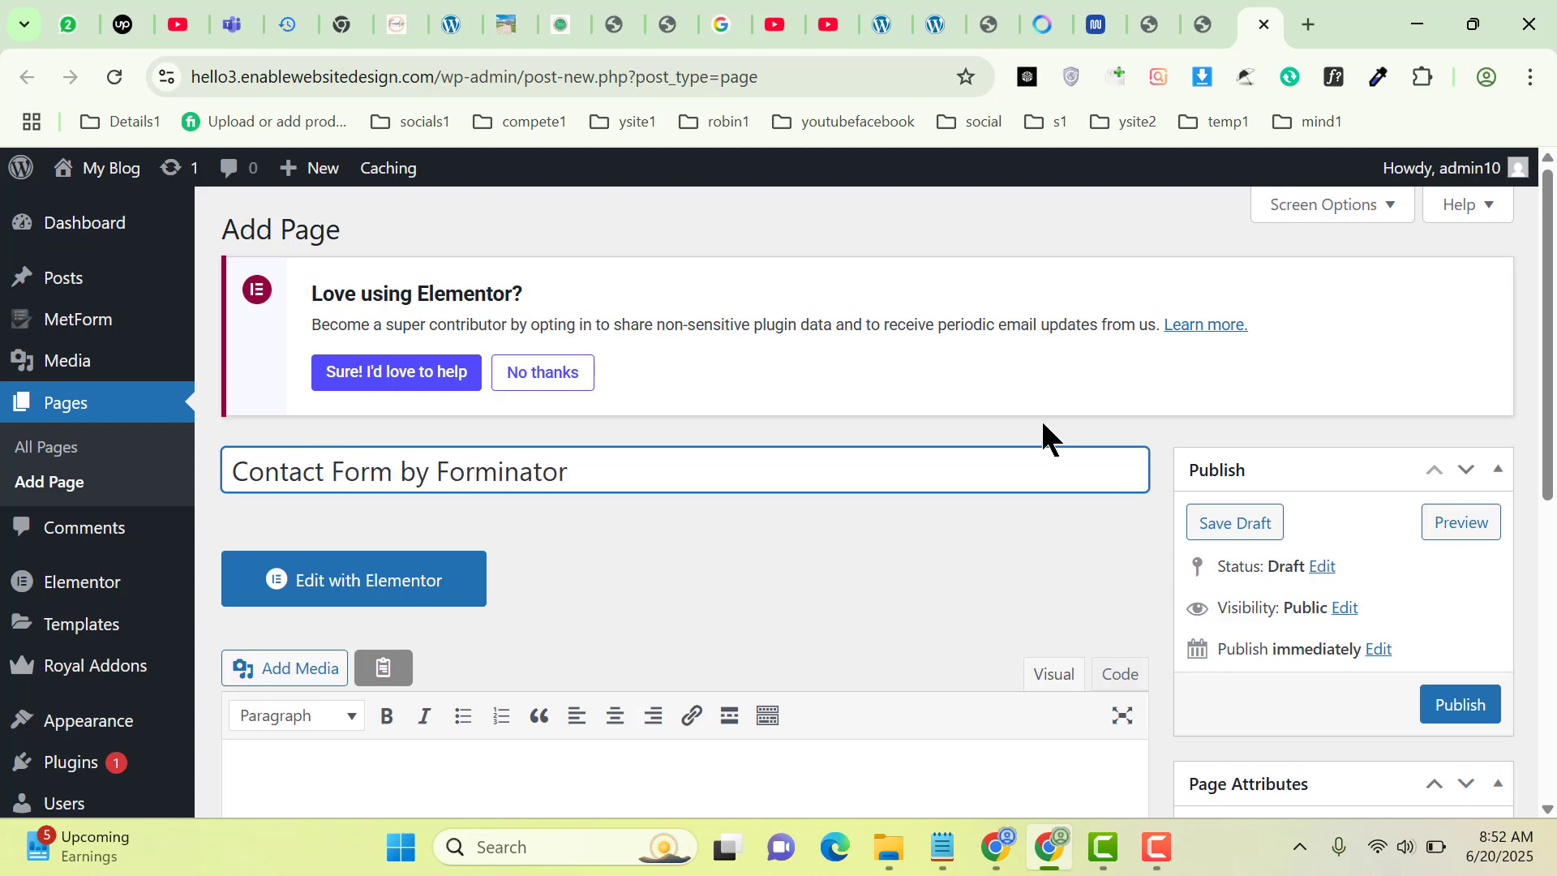
pyautogui.scroll(-4, 772, 506)
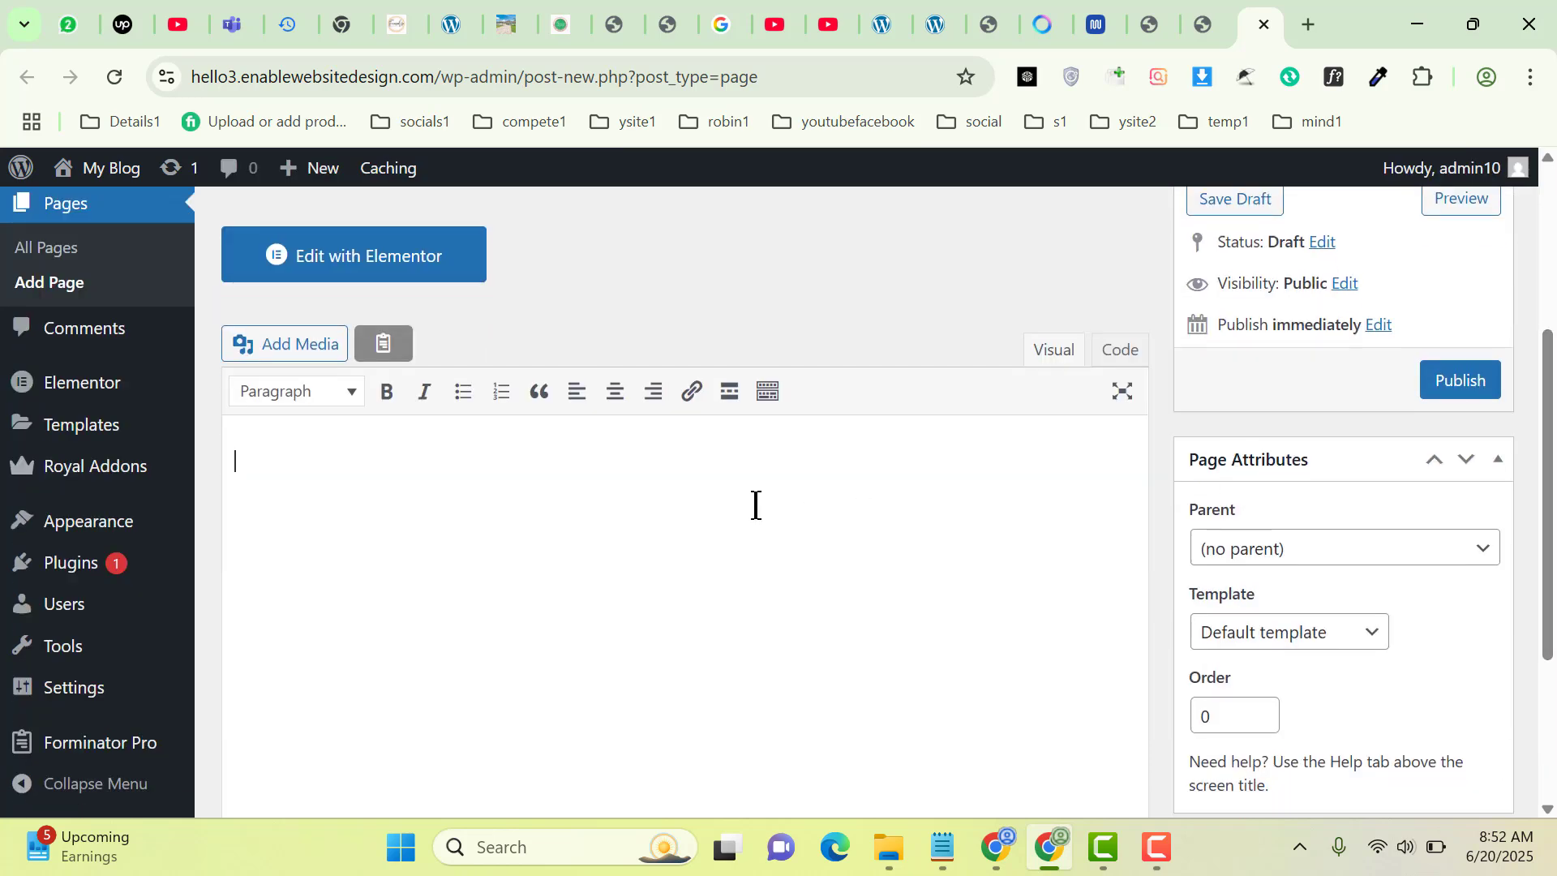
pyautogui.rightClick(755, 506)
pyautogui.click(435, 462)
pyautogui.rightClick(434, 465)
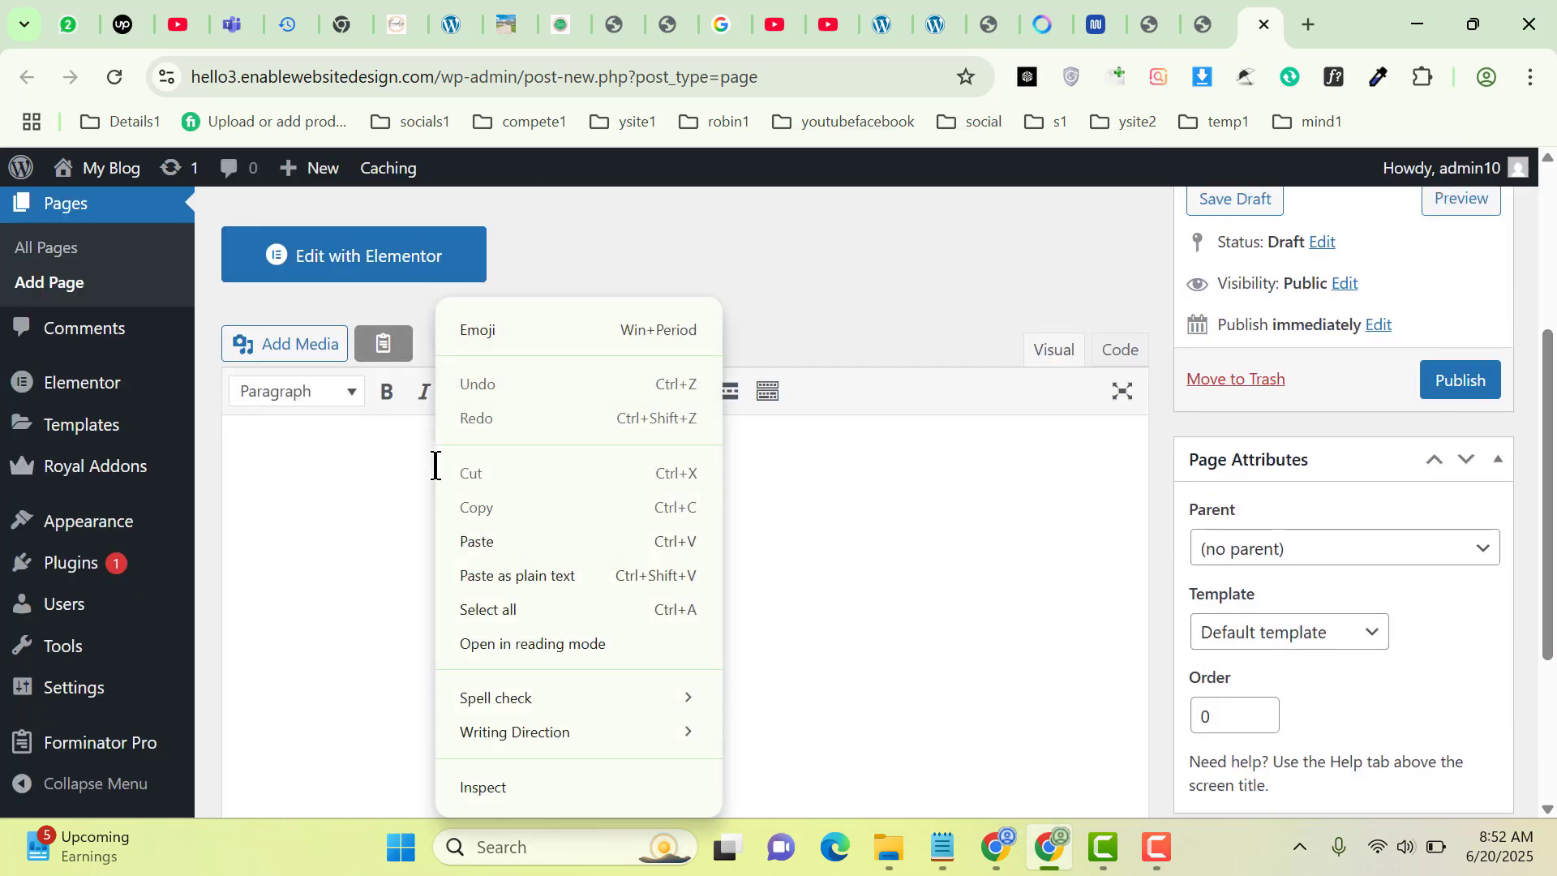
pyautogui.click(480, 539)
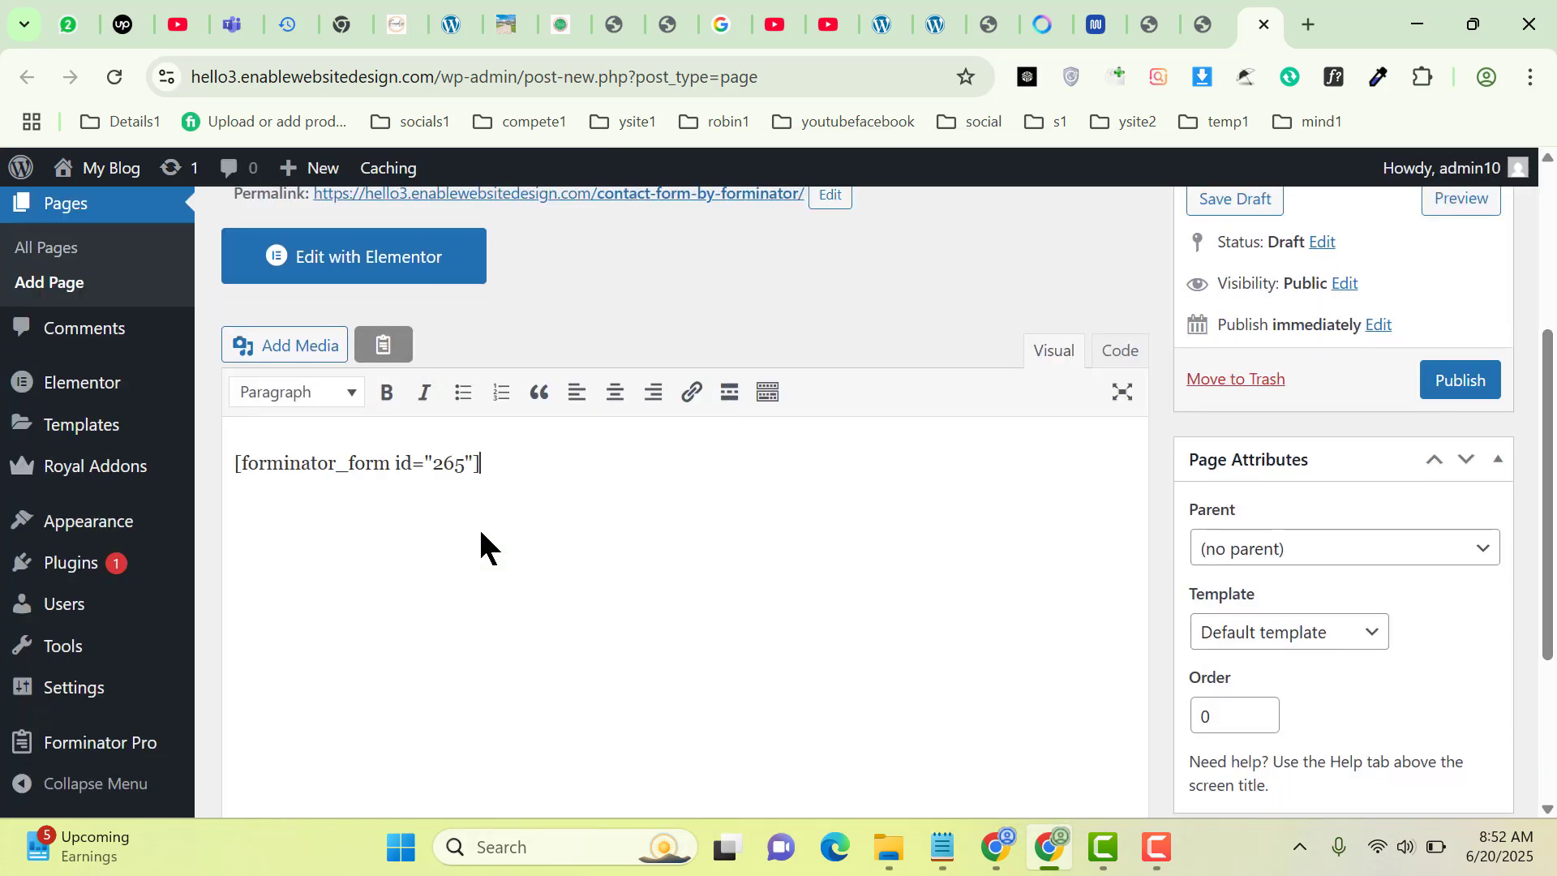
# Set the page template to Elementor Full Width and publish the page
pyautogui.click(1297, 634)
pyautogui.click(1241, 733)
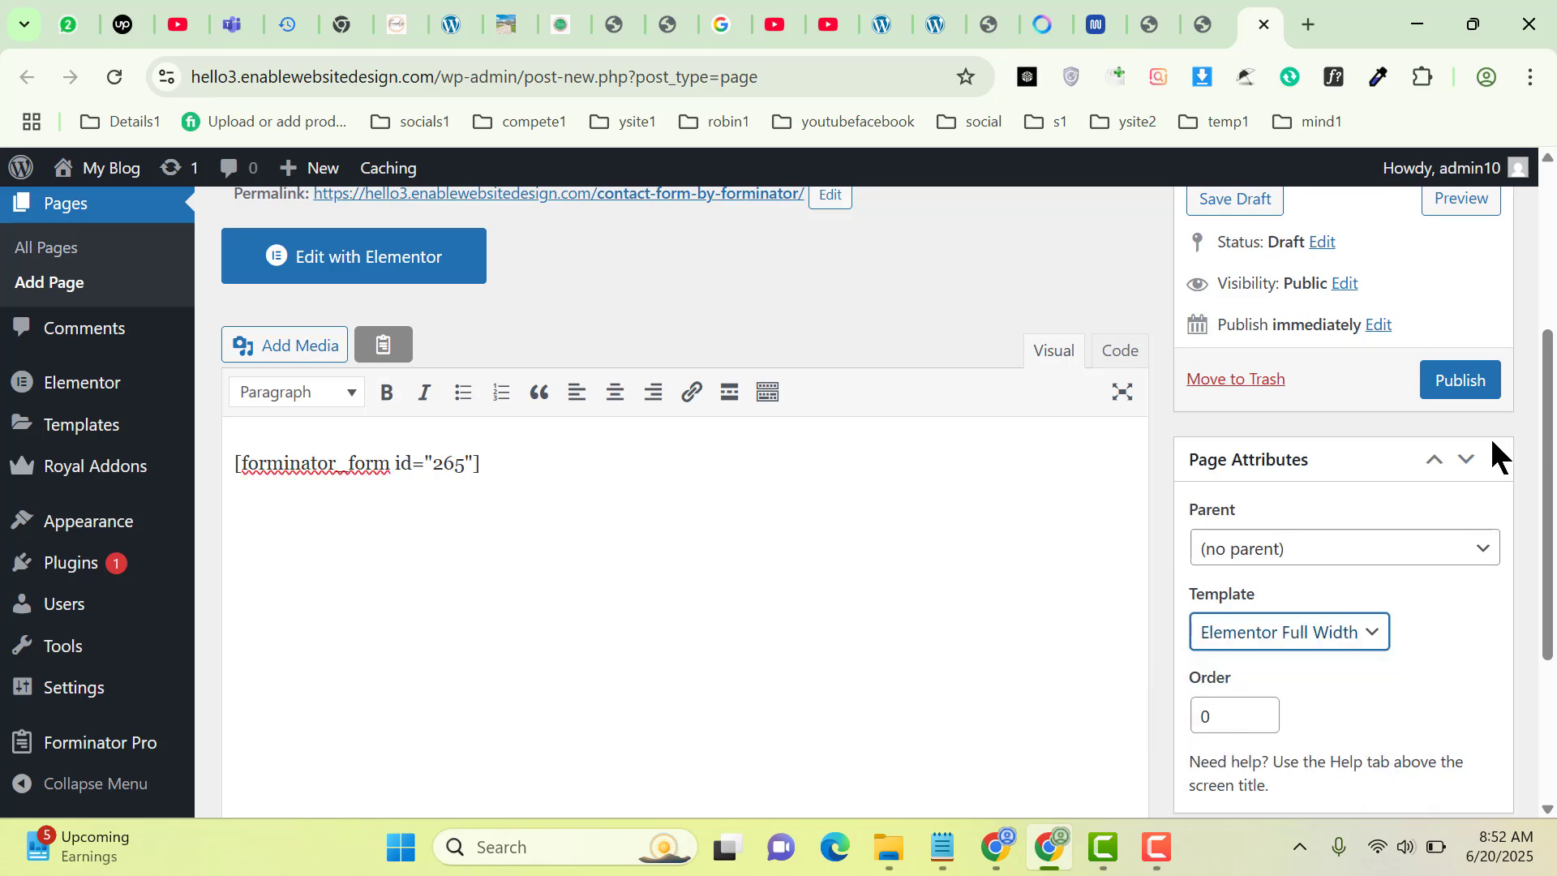
pyautogui.click(1460, 393)
pyautogui.scroll(2, 1547, 433)
pyautogui.scroll(1, 1547, 434)
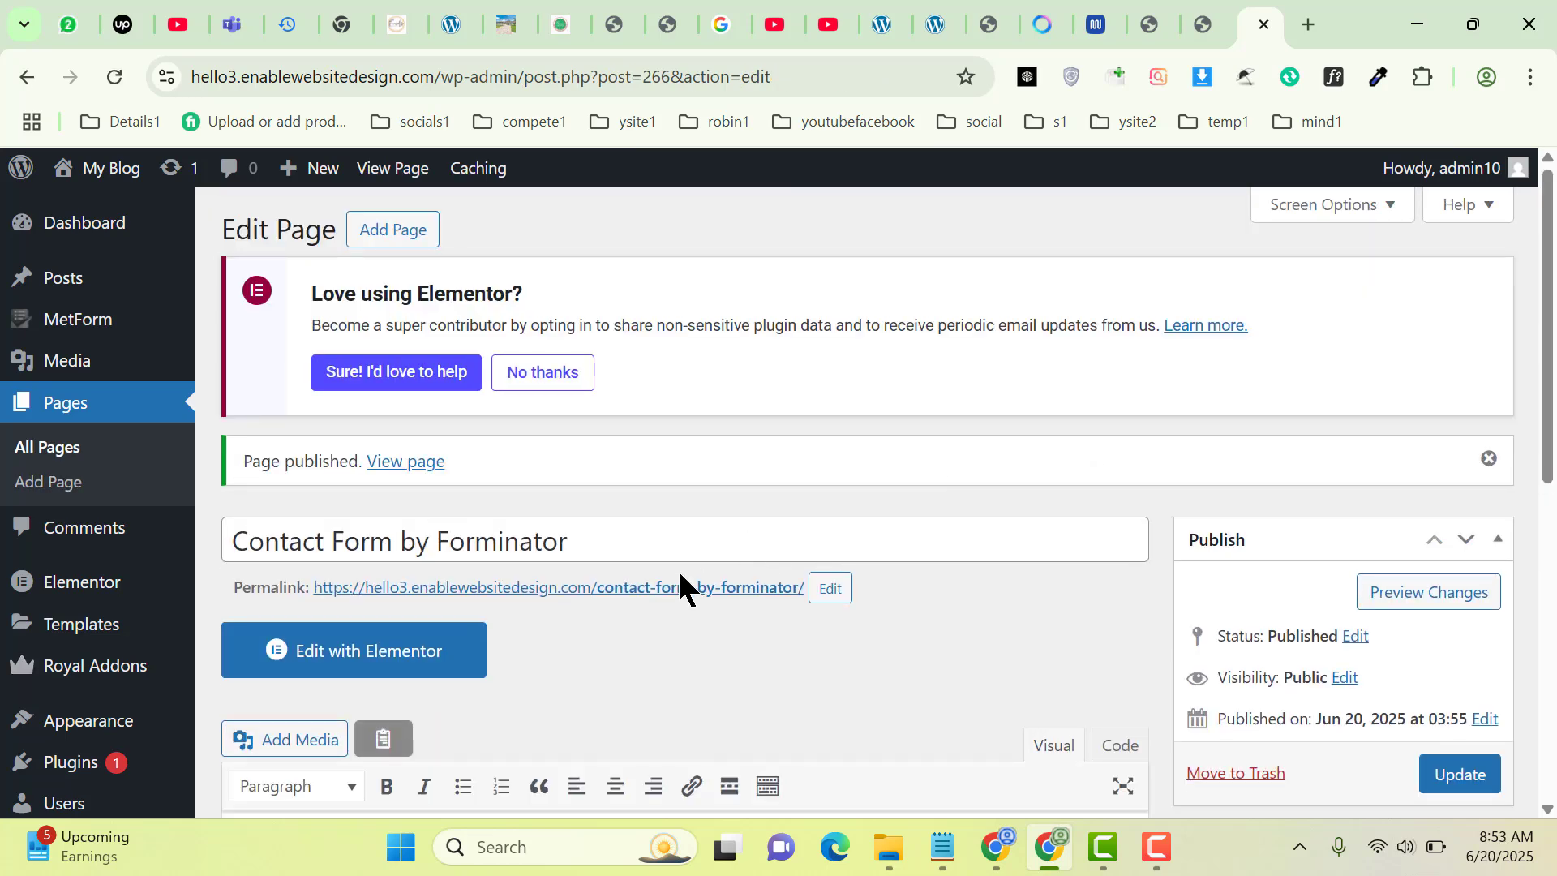
# Copy the published page's permalink and switch to the other Chrome window
pyautogui.rightClick(651, 600)
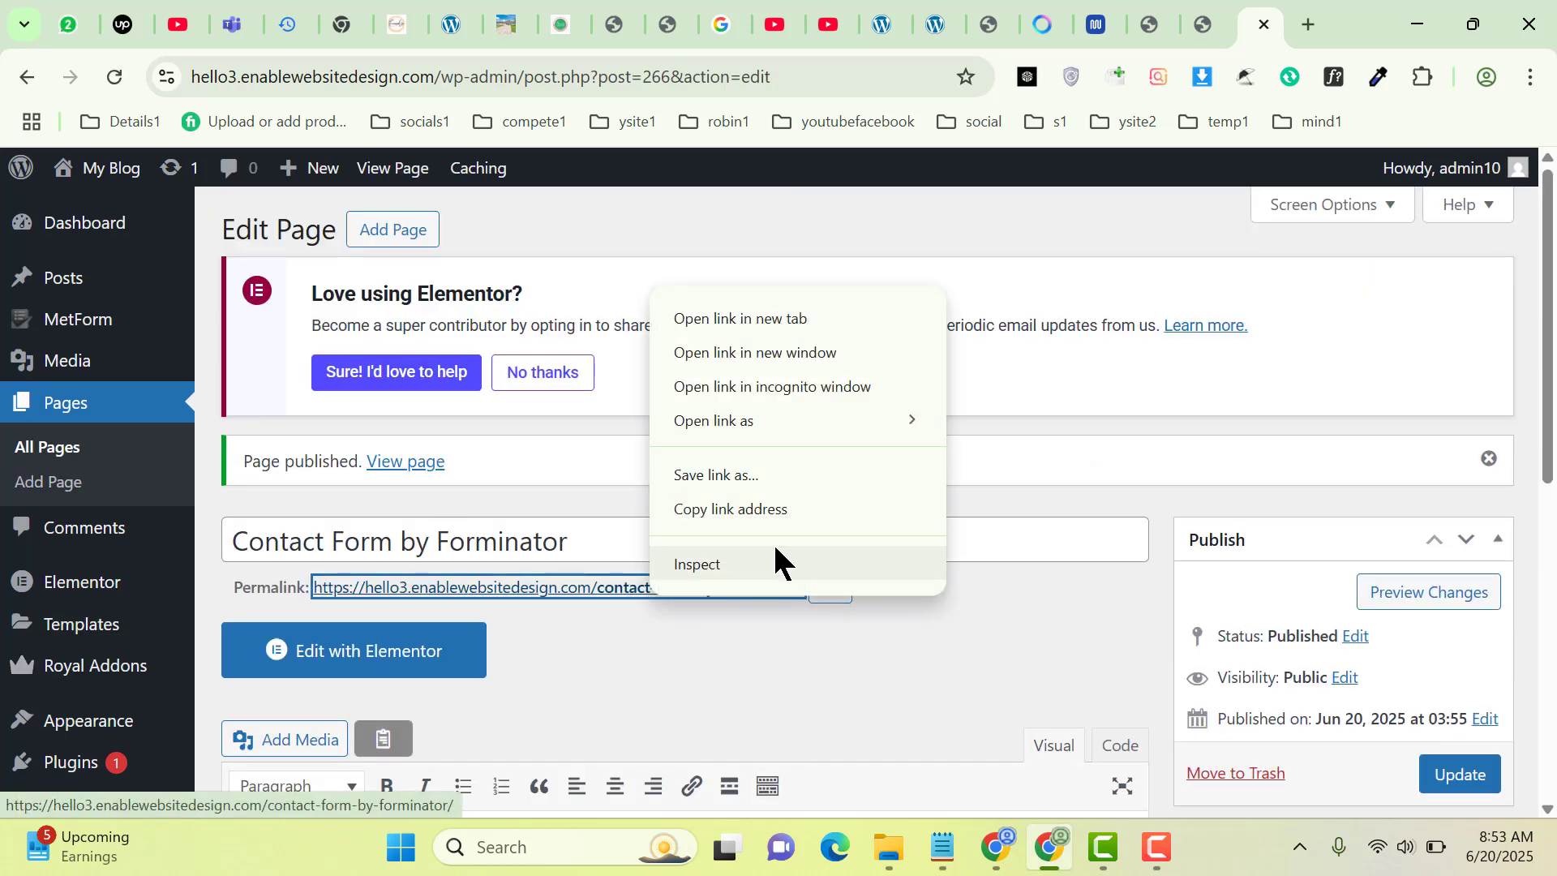
pyautogui.click(742, 511)
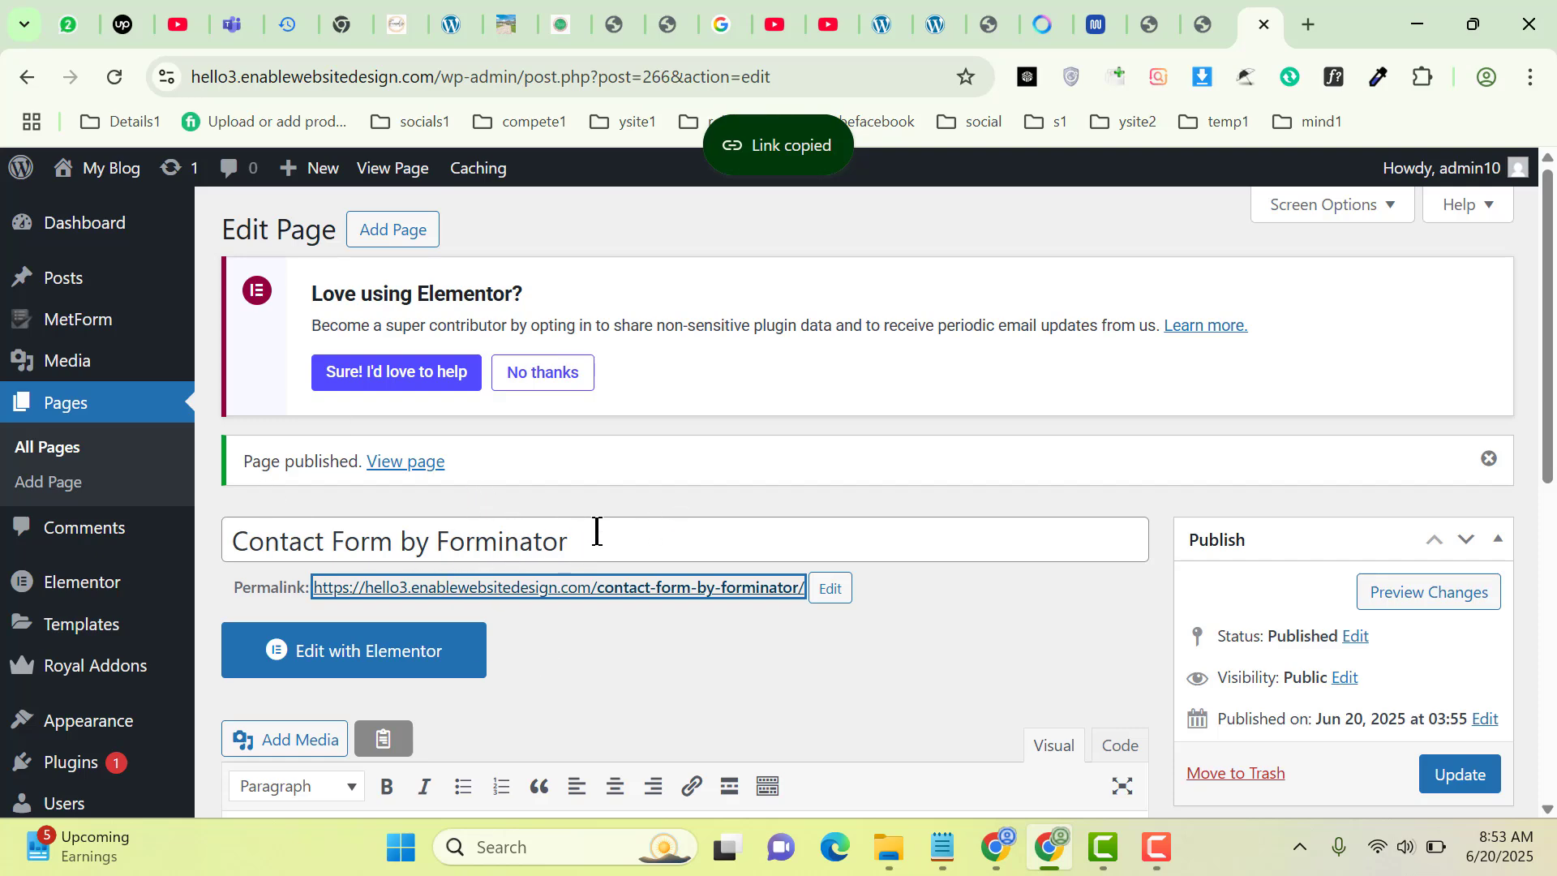
pyautogui.click(996, 851)
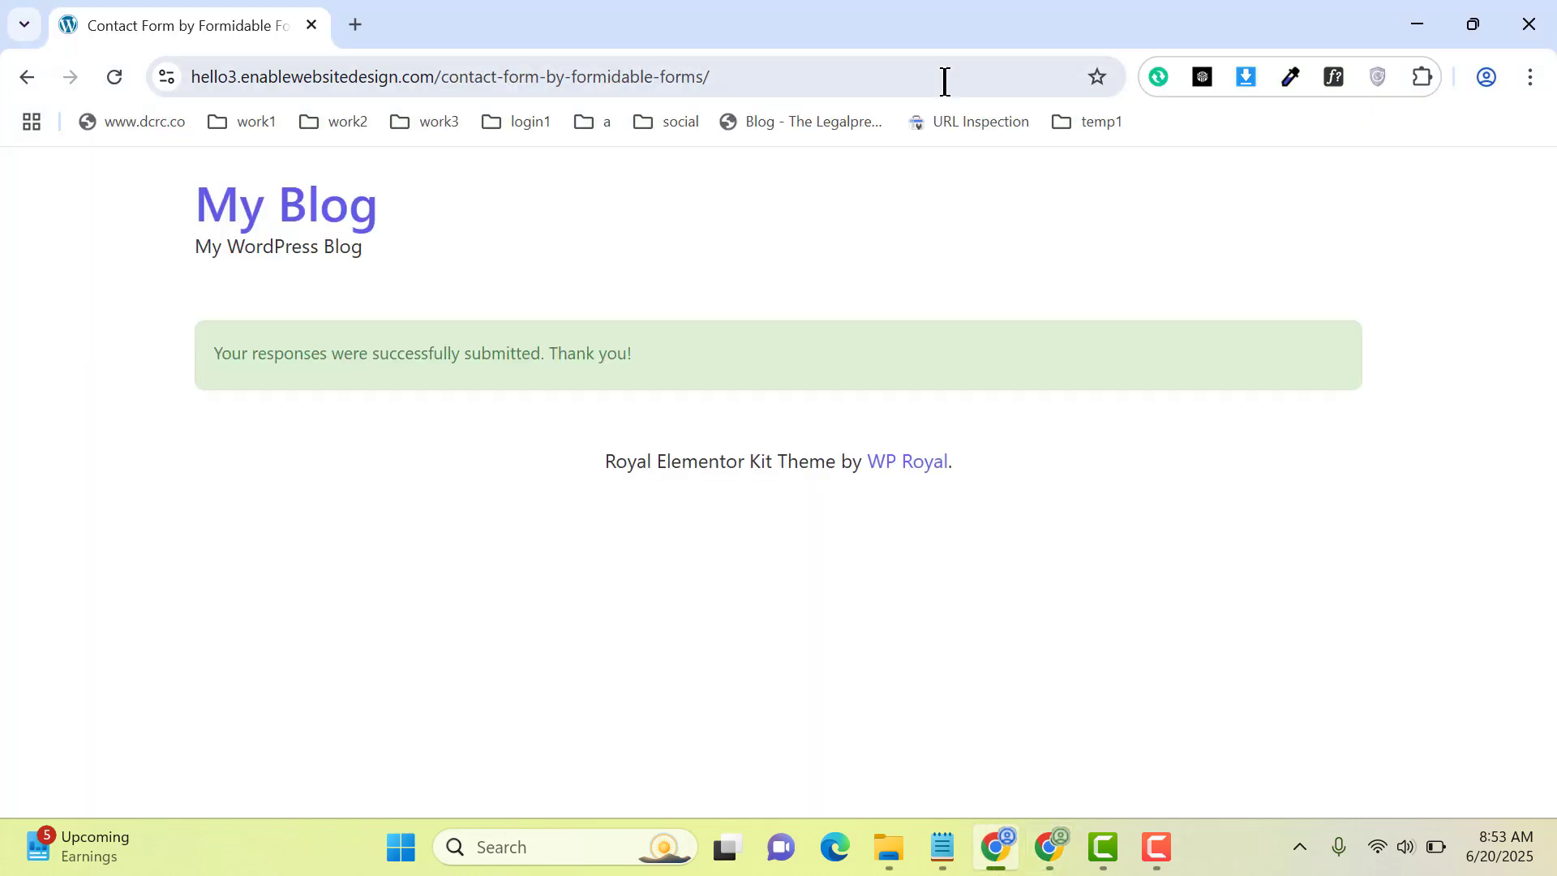
# Open the copied page link in a new browser tab
pyautogui.click(351, 23)
pyautogui.hotkey('ctrl', 'v')
pyautogui.press('Return')
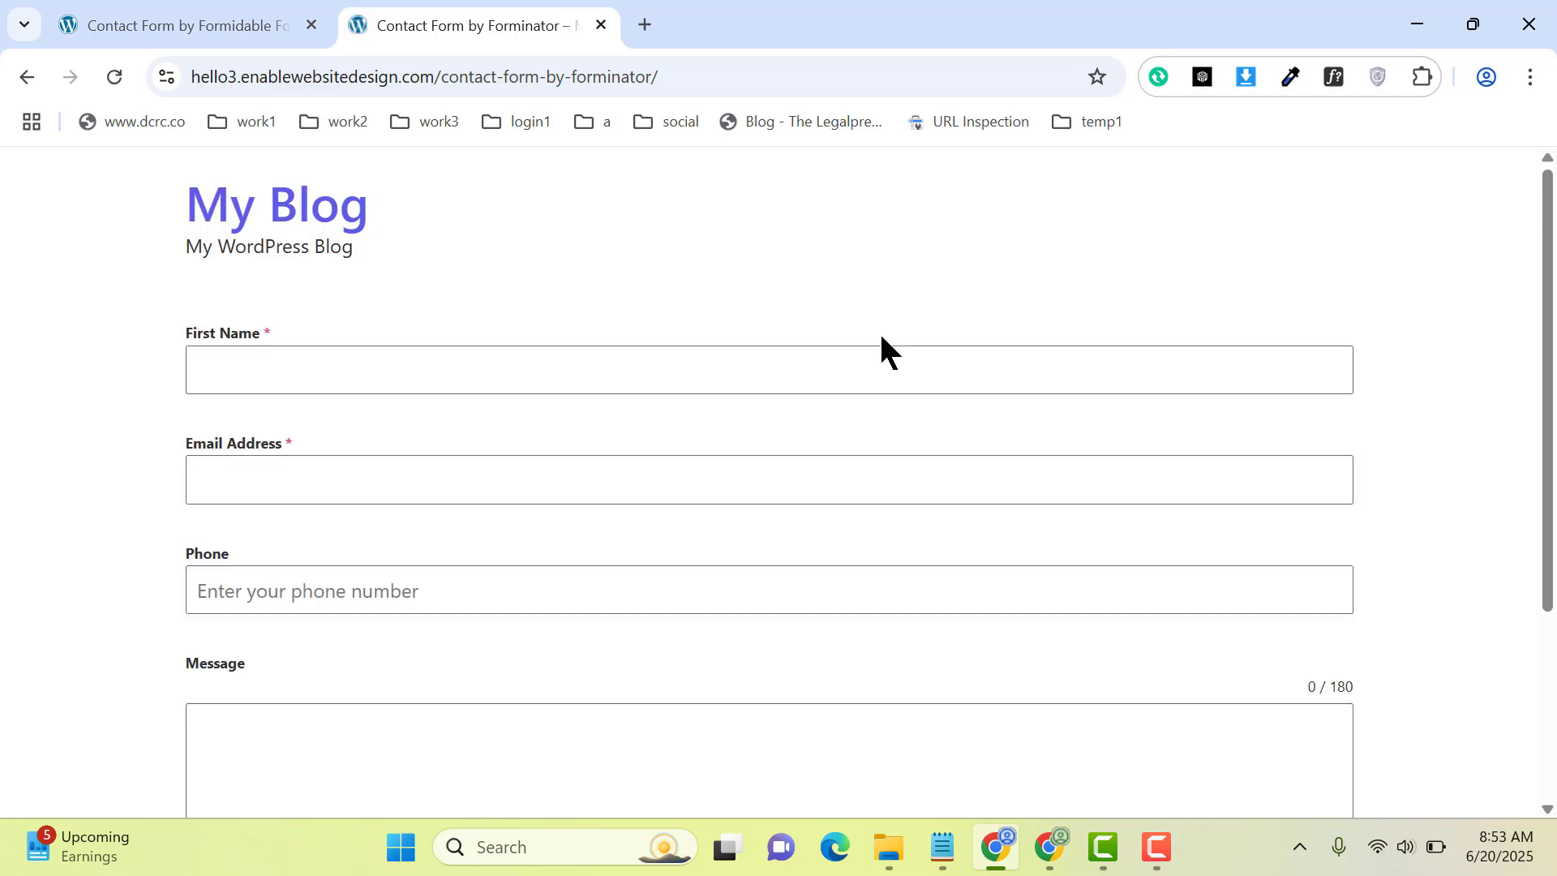
# Submit the form with a first name, email, phone number and a web design help message
pyautogui.click(514, 374)
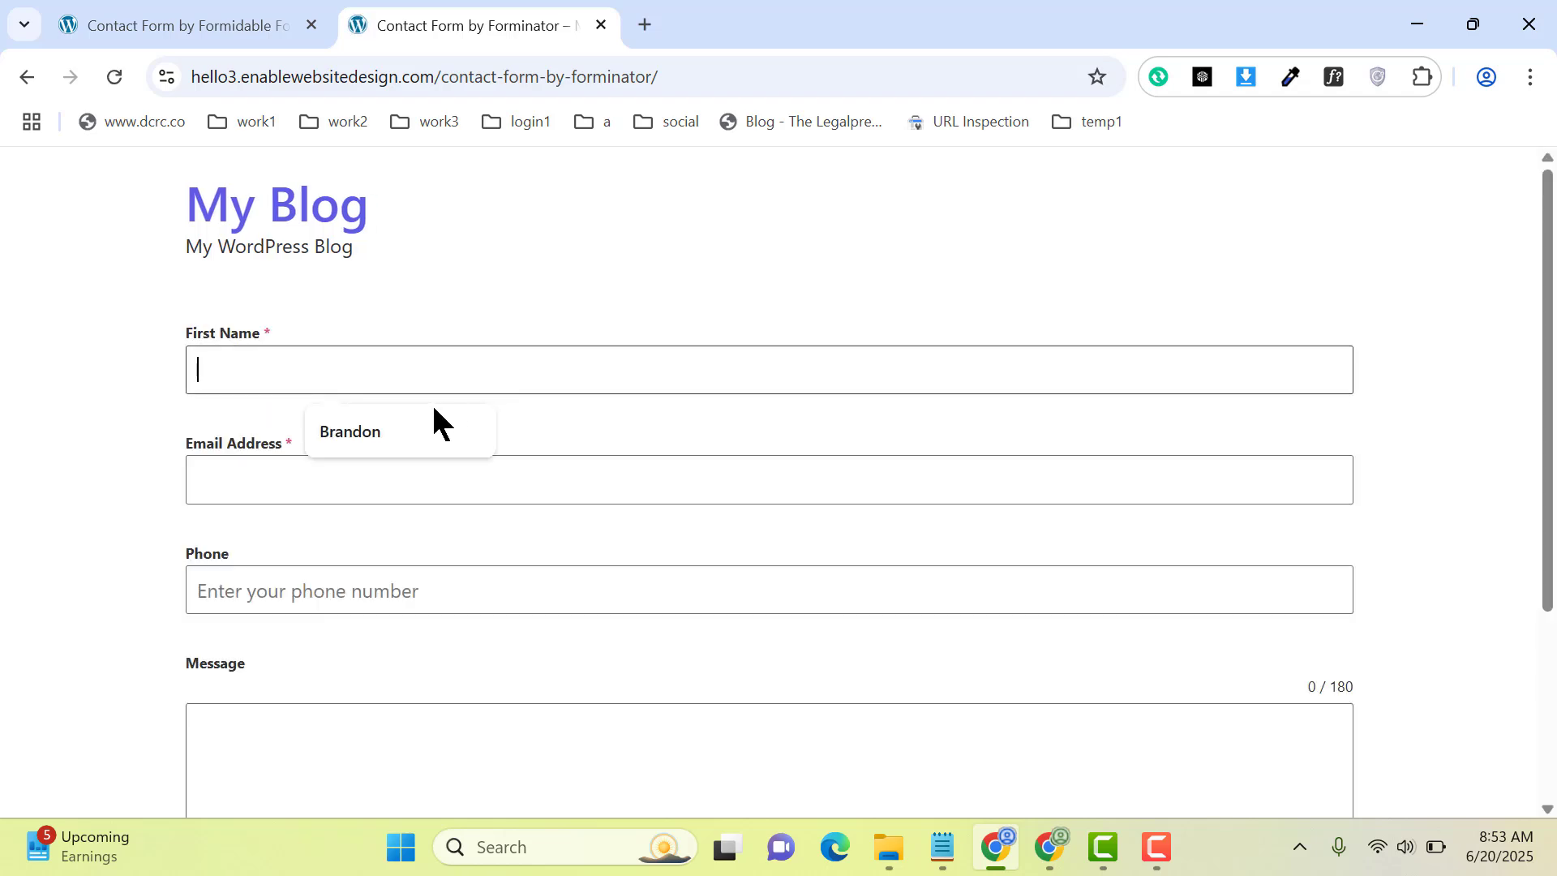
pyautogui.click(419, 430)
pyautogui.click(310, 469)
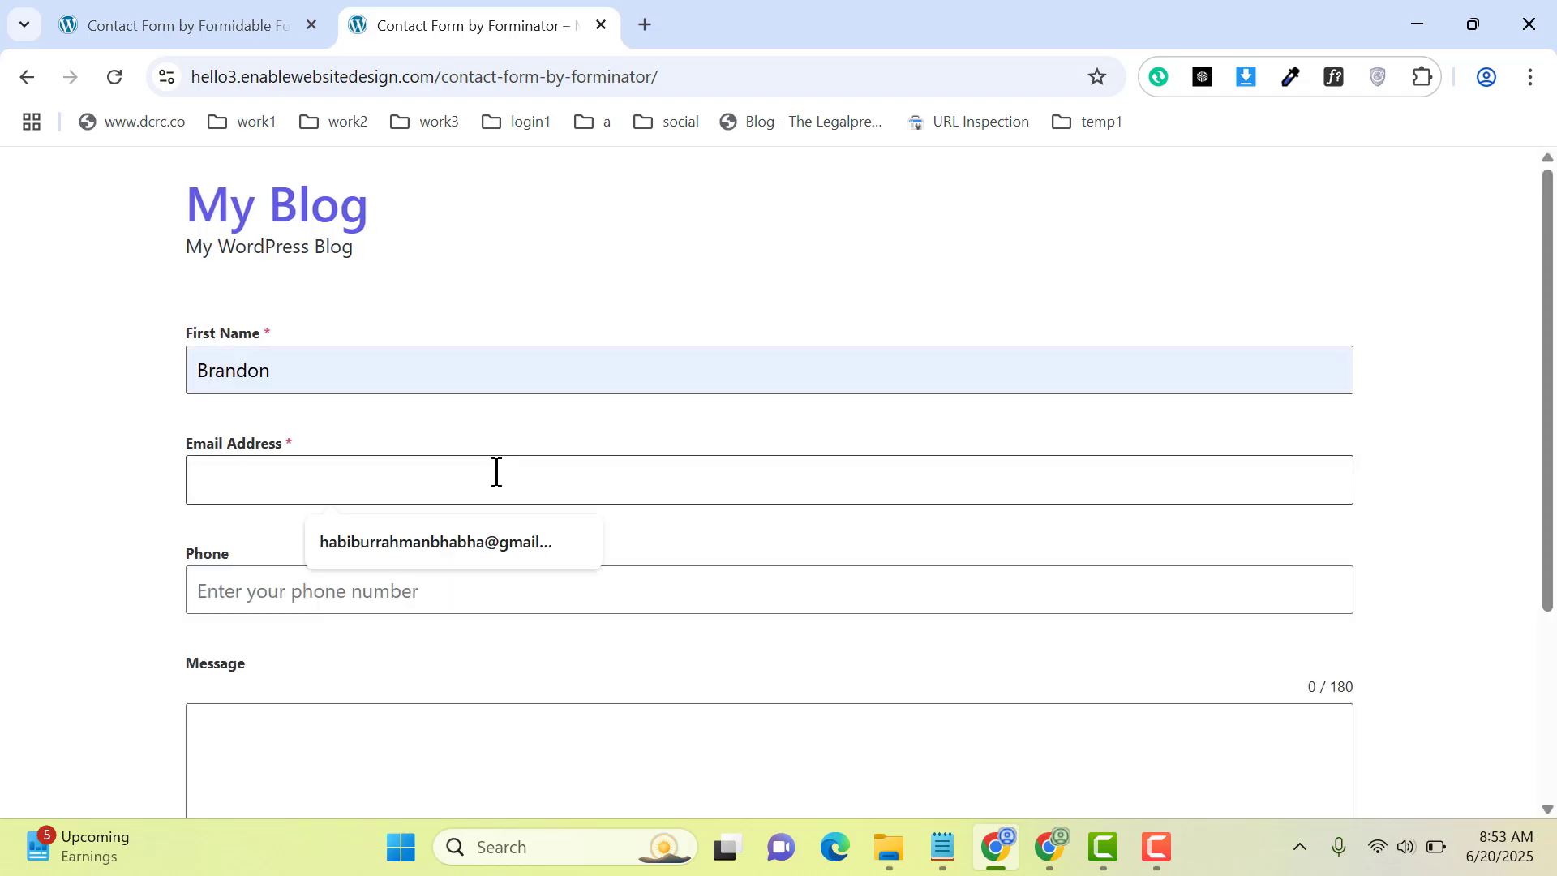
pyautogui.click(397, 543)
pyautogui.click(267, 591)
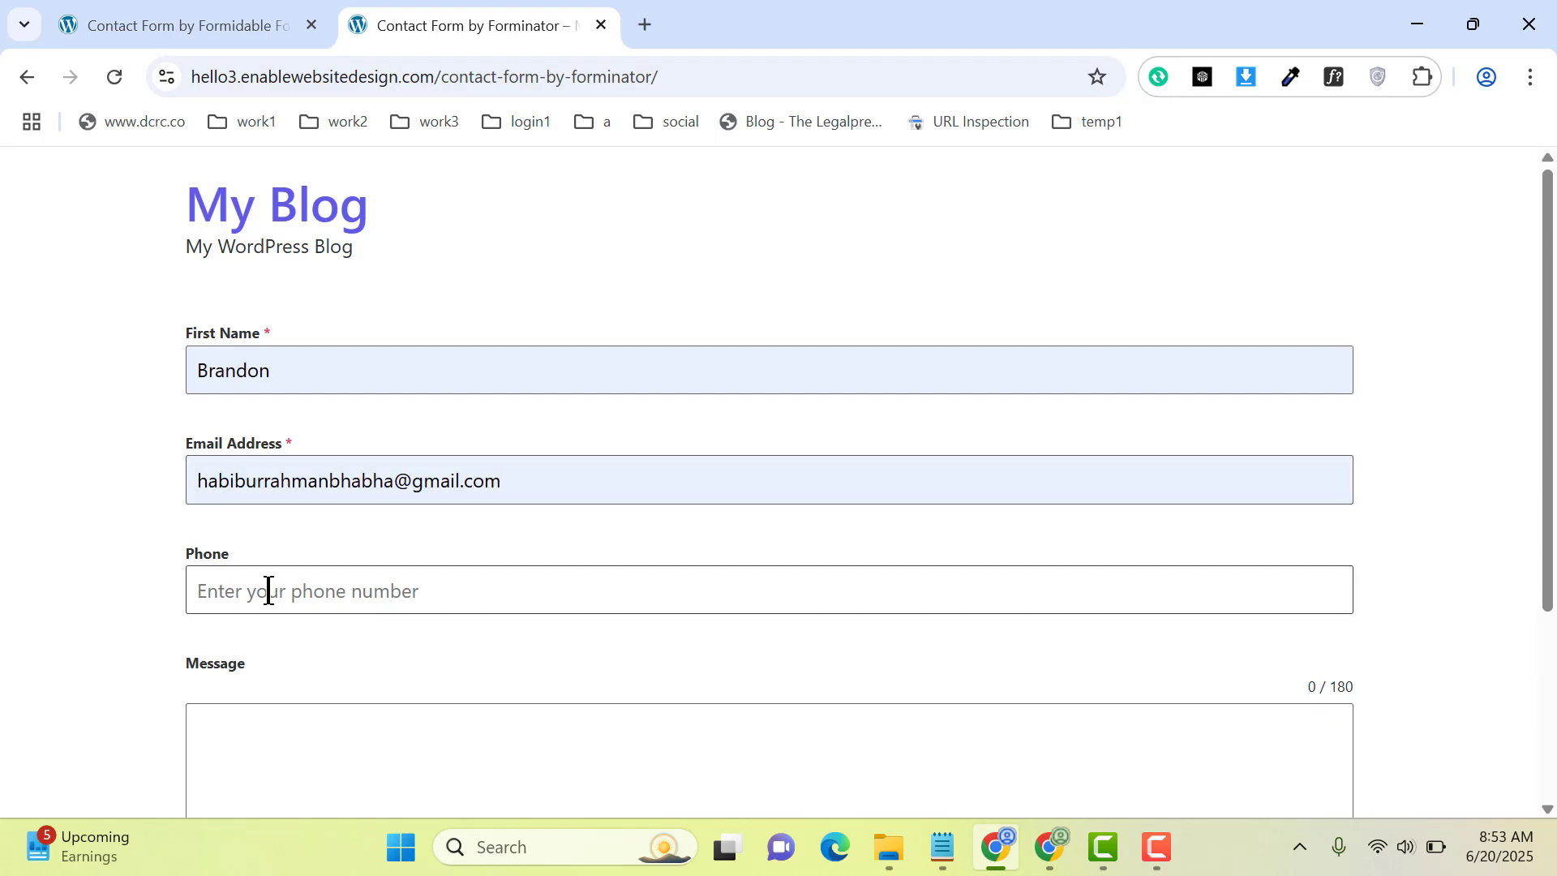
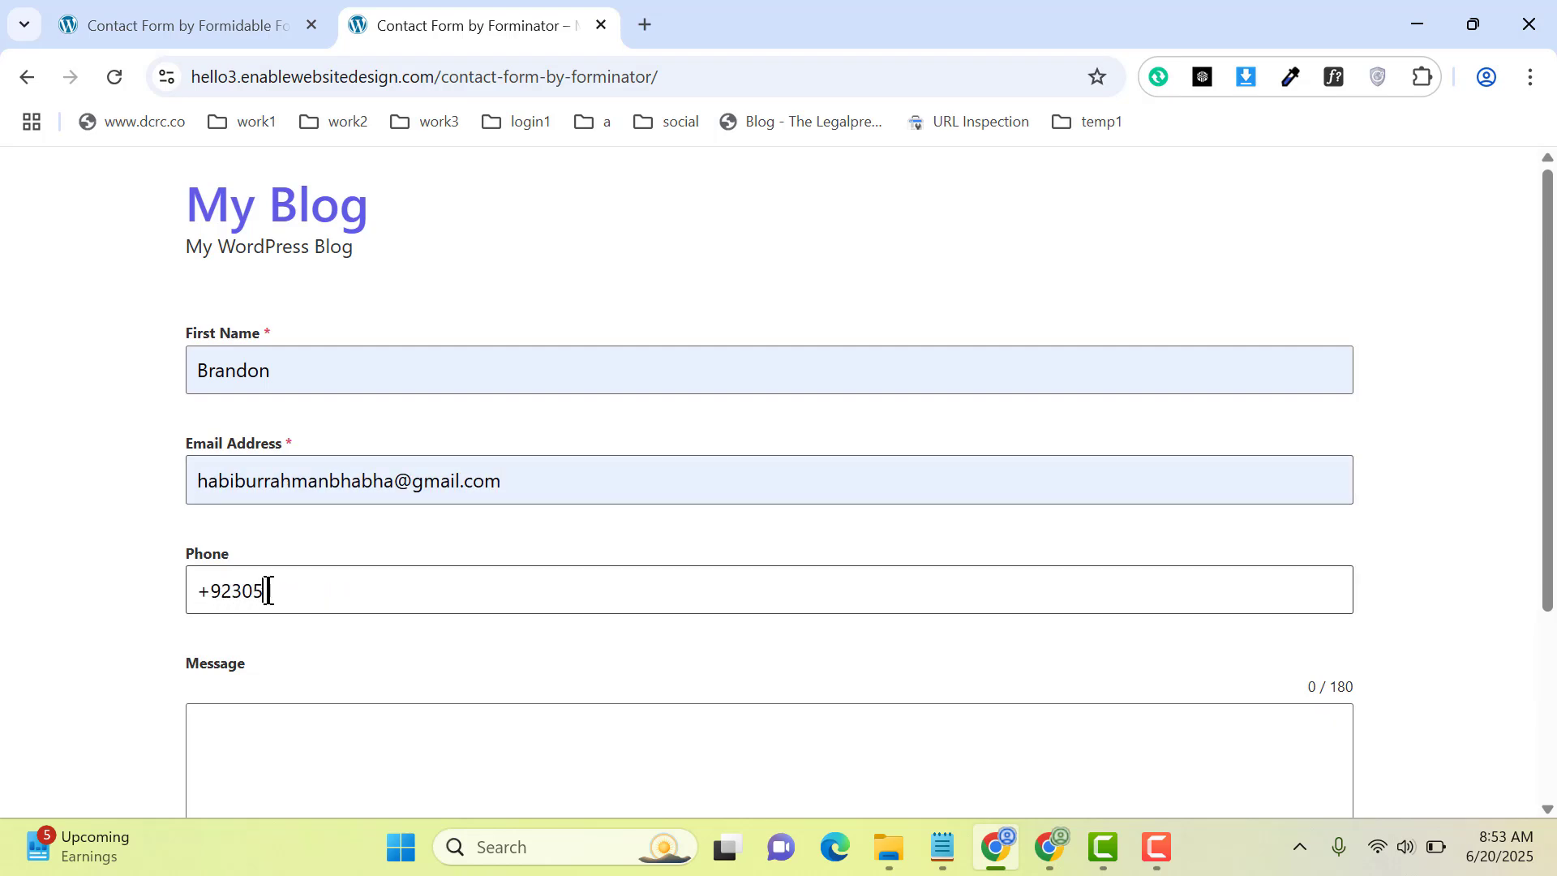
pyautogui.click(328, 744)
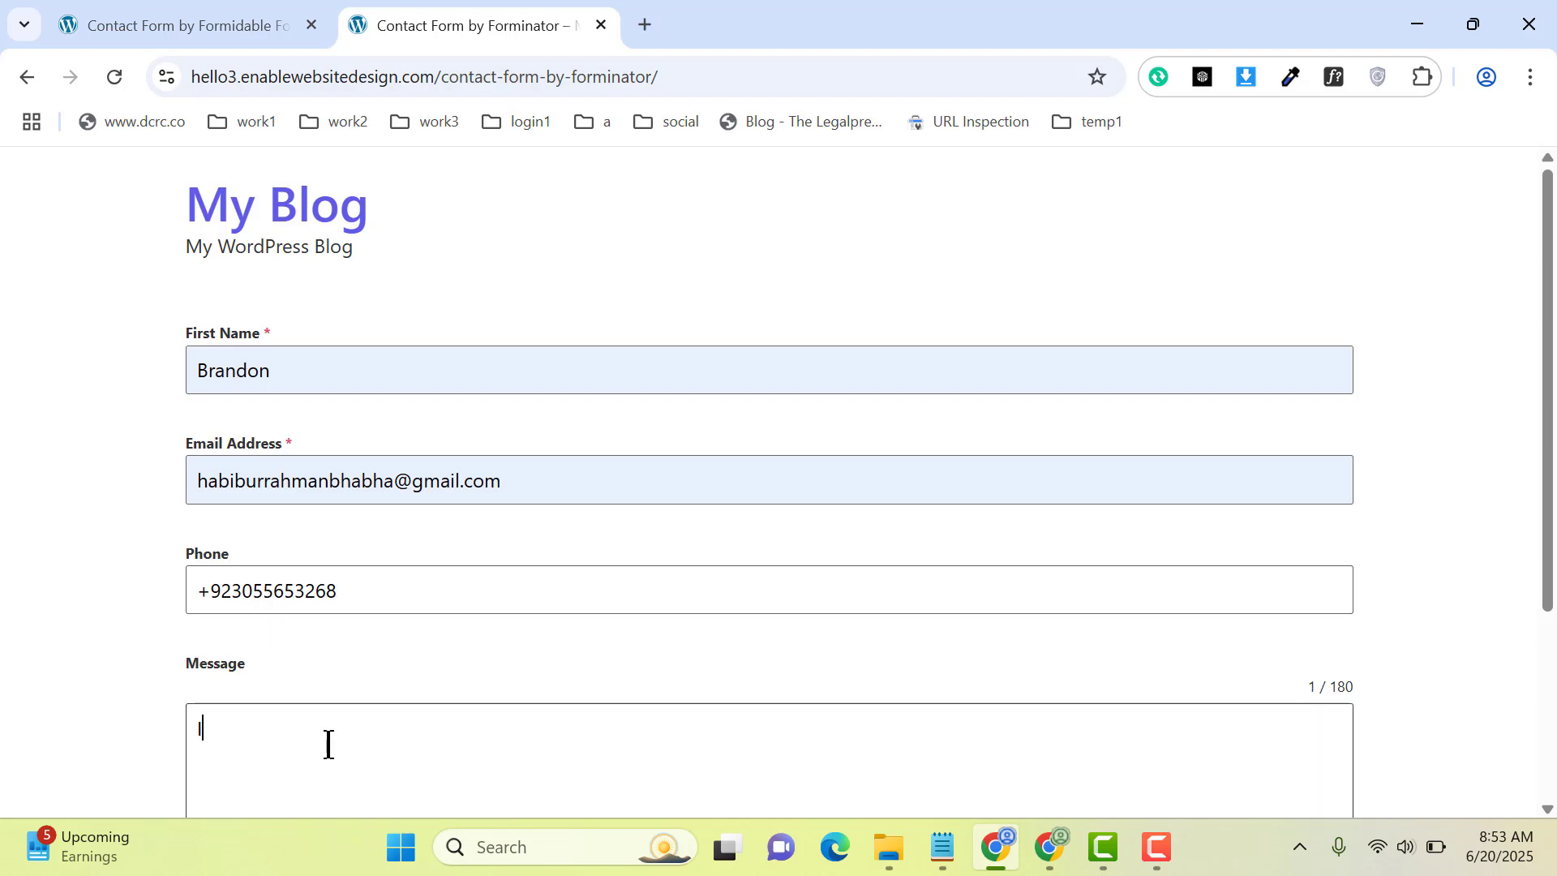
pyautogui.write('I need some help in')
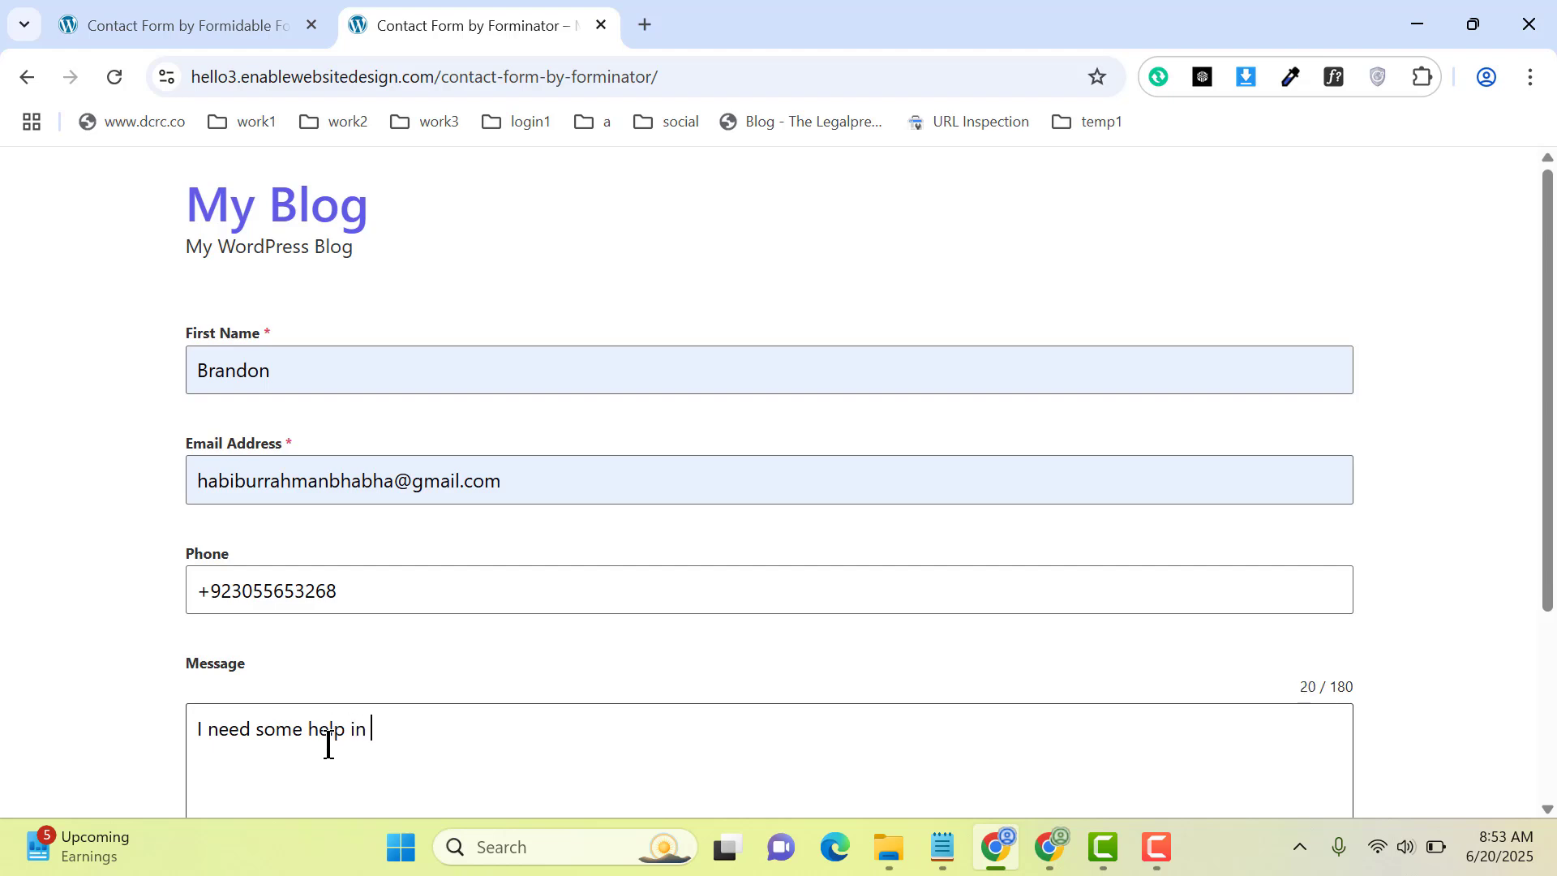
pyautogui.write(' web design')
pyautogui.scroll(-3, 329, 745)
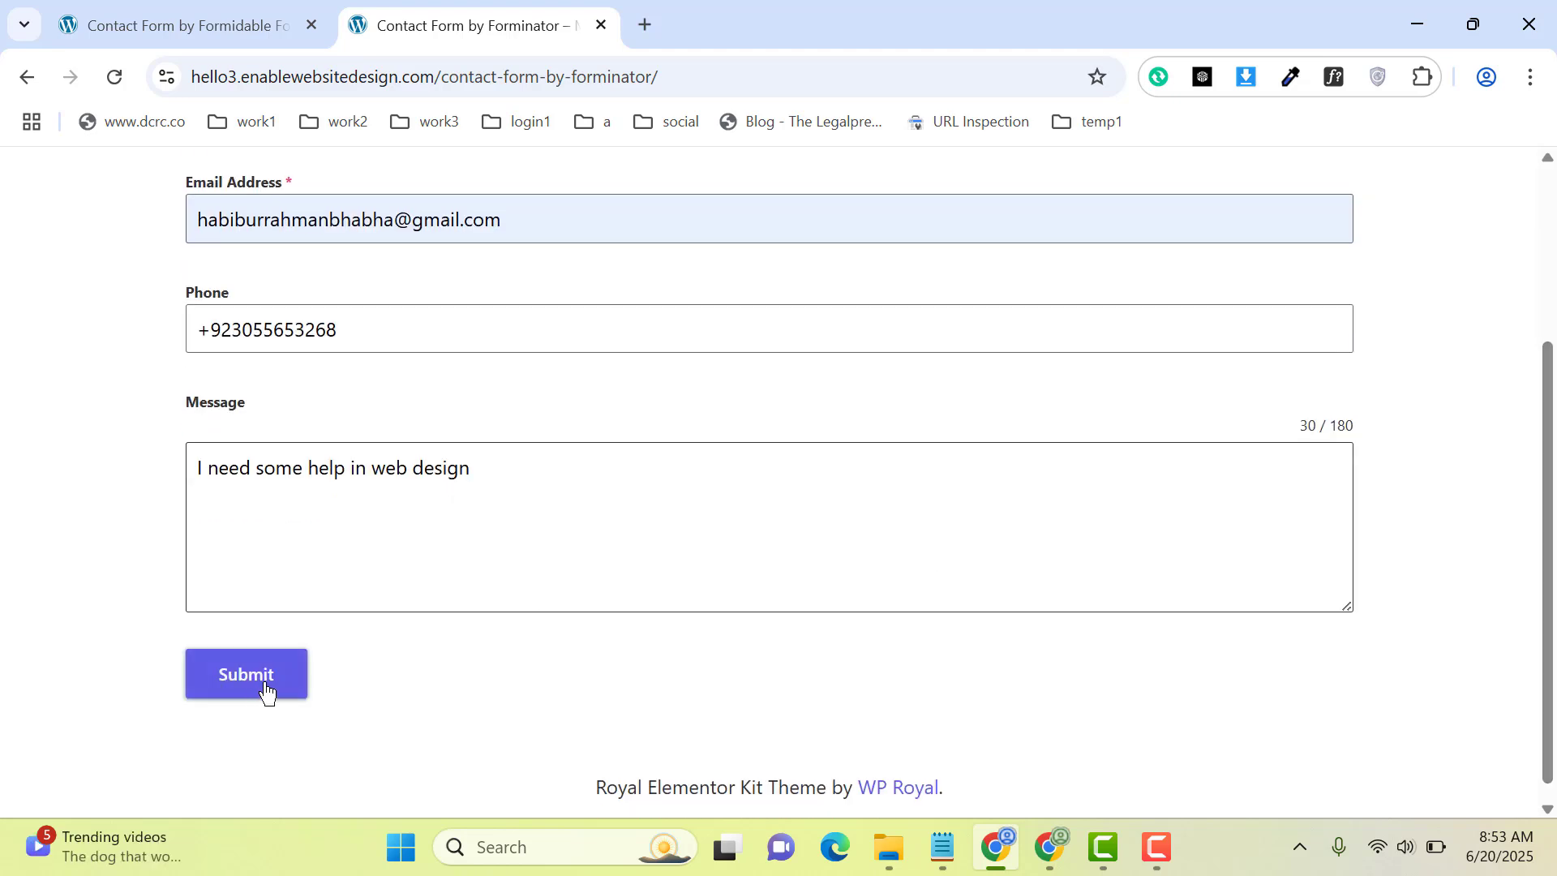
pyautogui.click(265, 691)
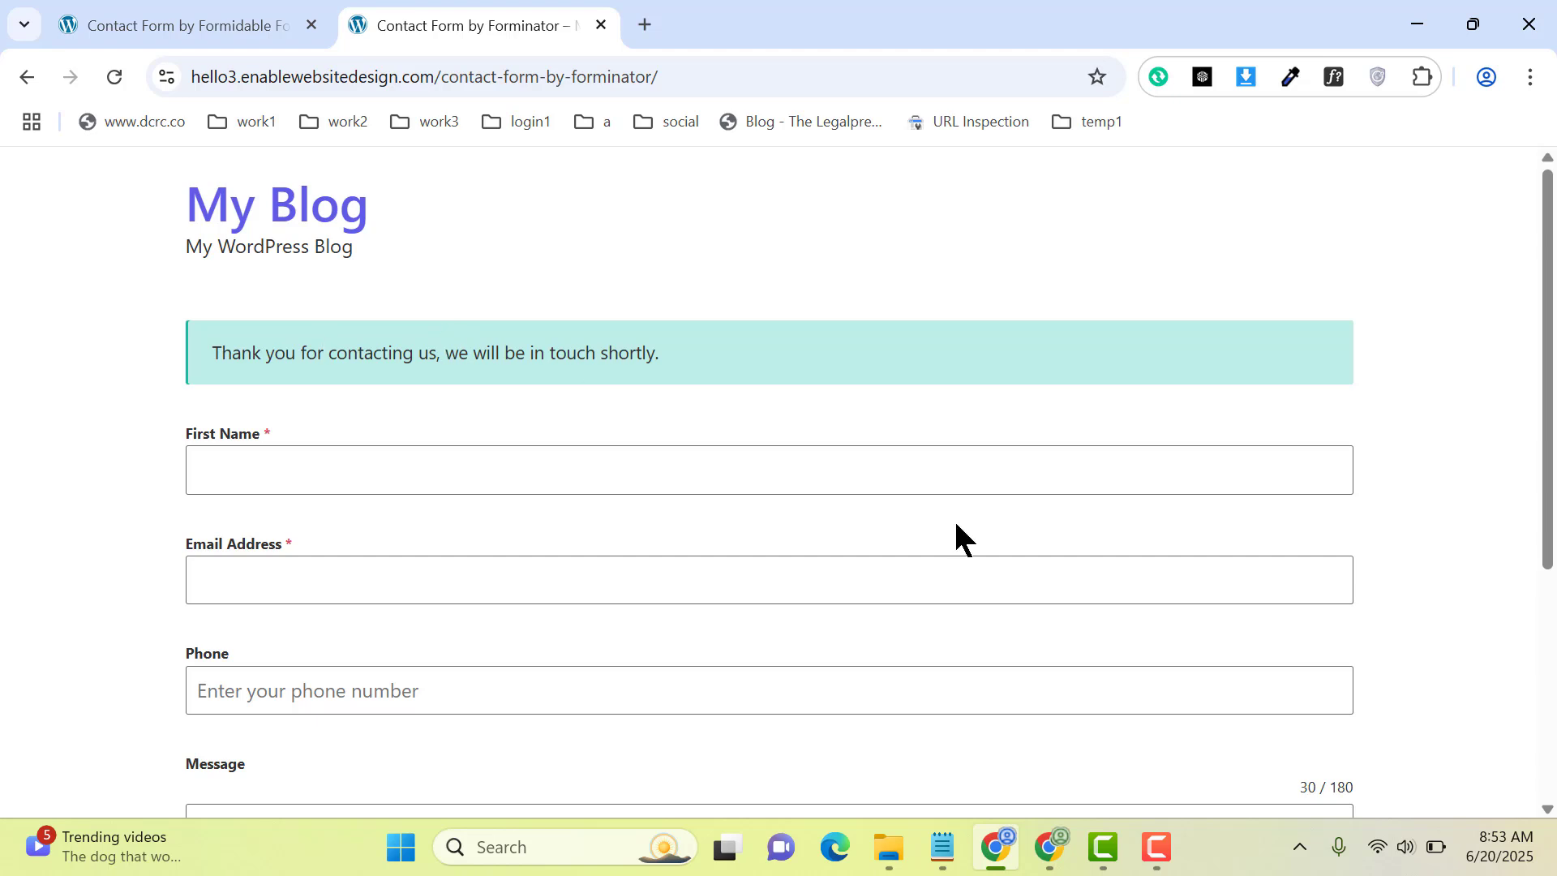
pyautogui.click(1051, 851)
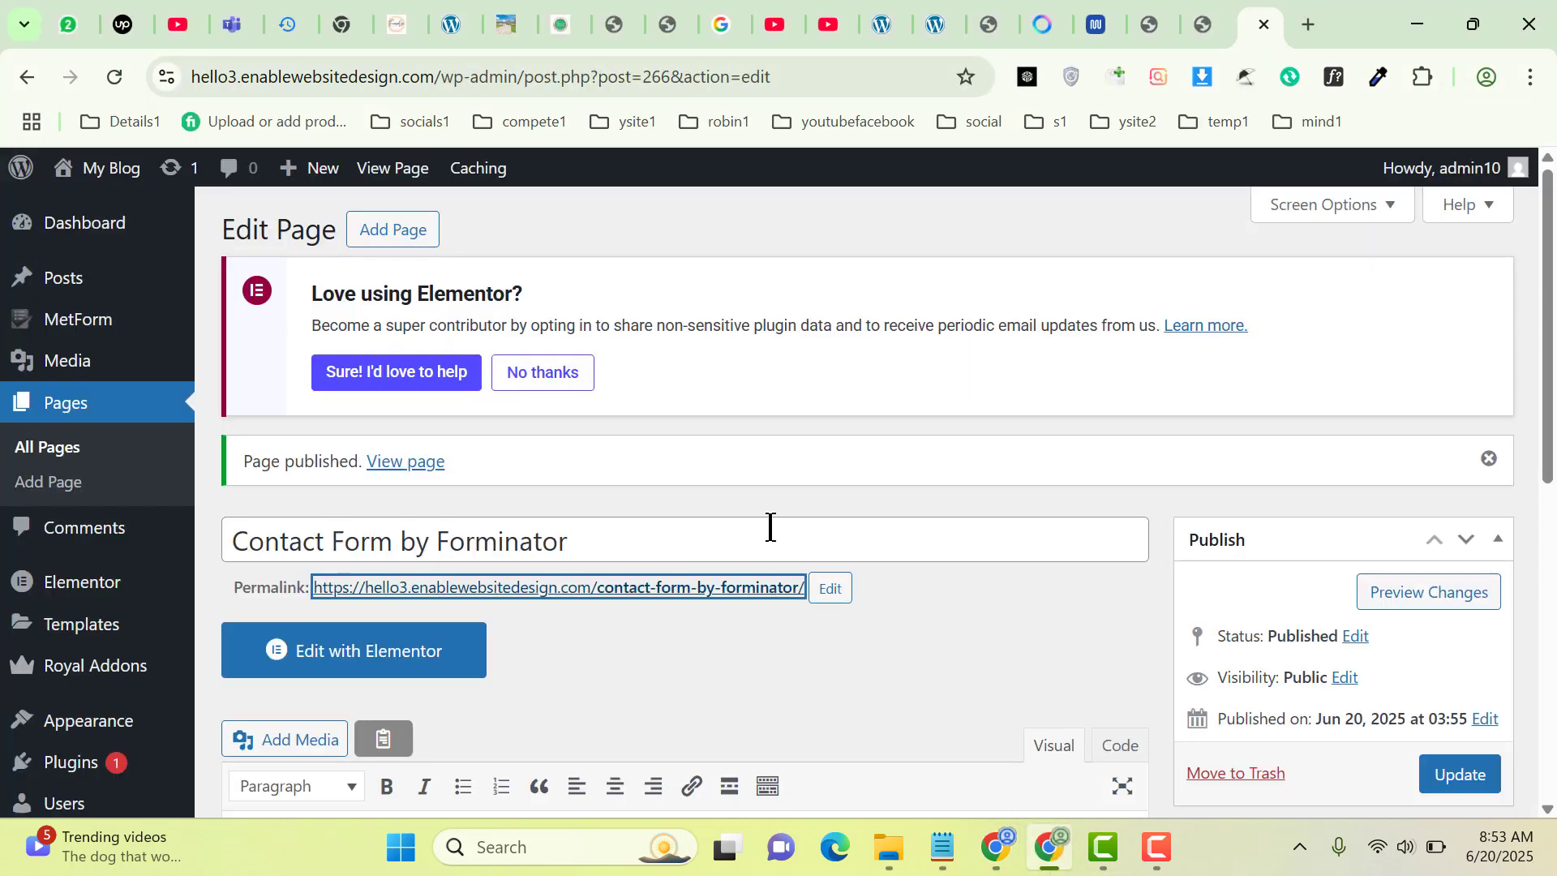
# Open Forminator Pro's Submissions page in a new browser tab and switch to it
pyautogui.scroll(-4, 769, 527)
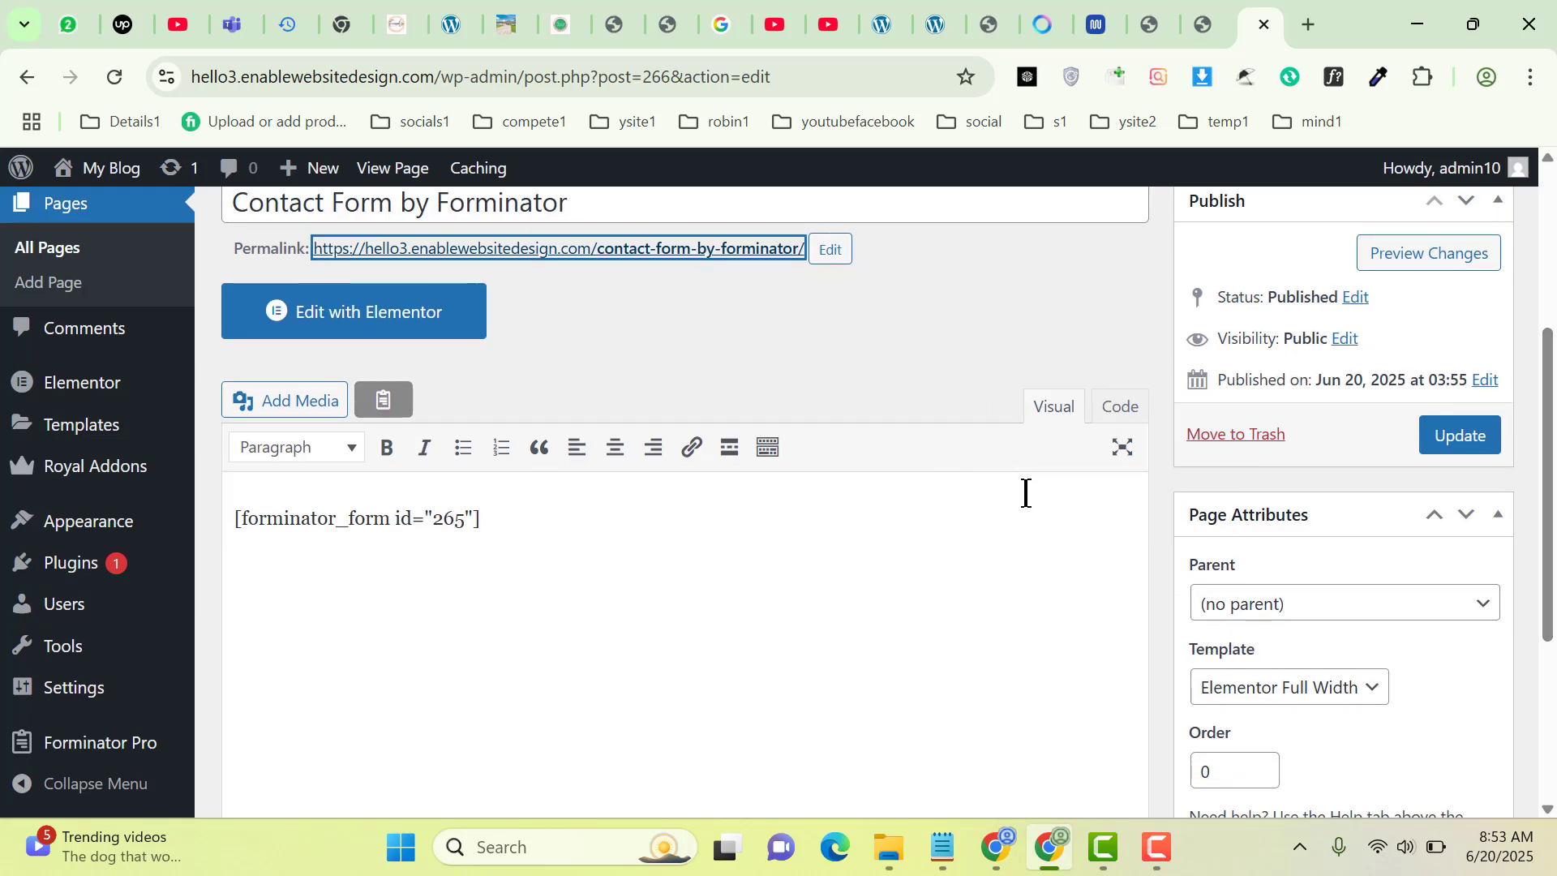
pyautogui.moveTo(29, 738)
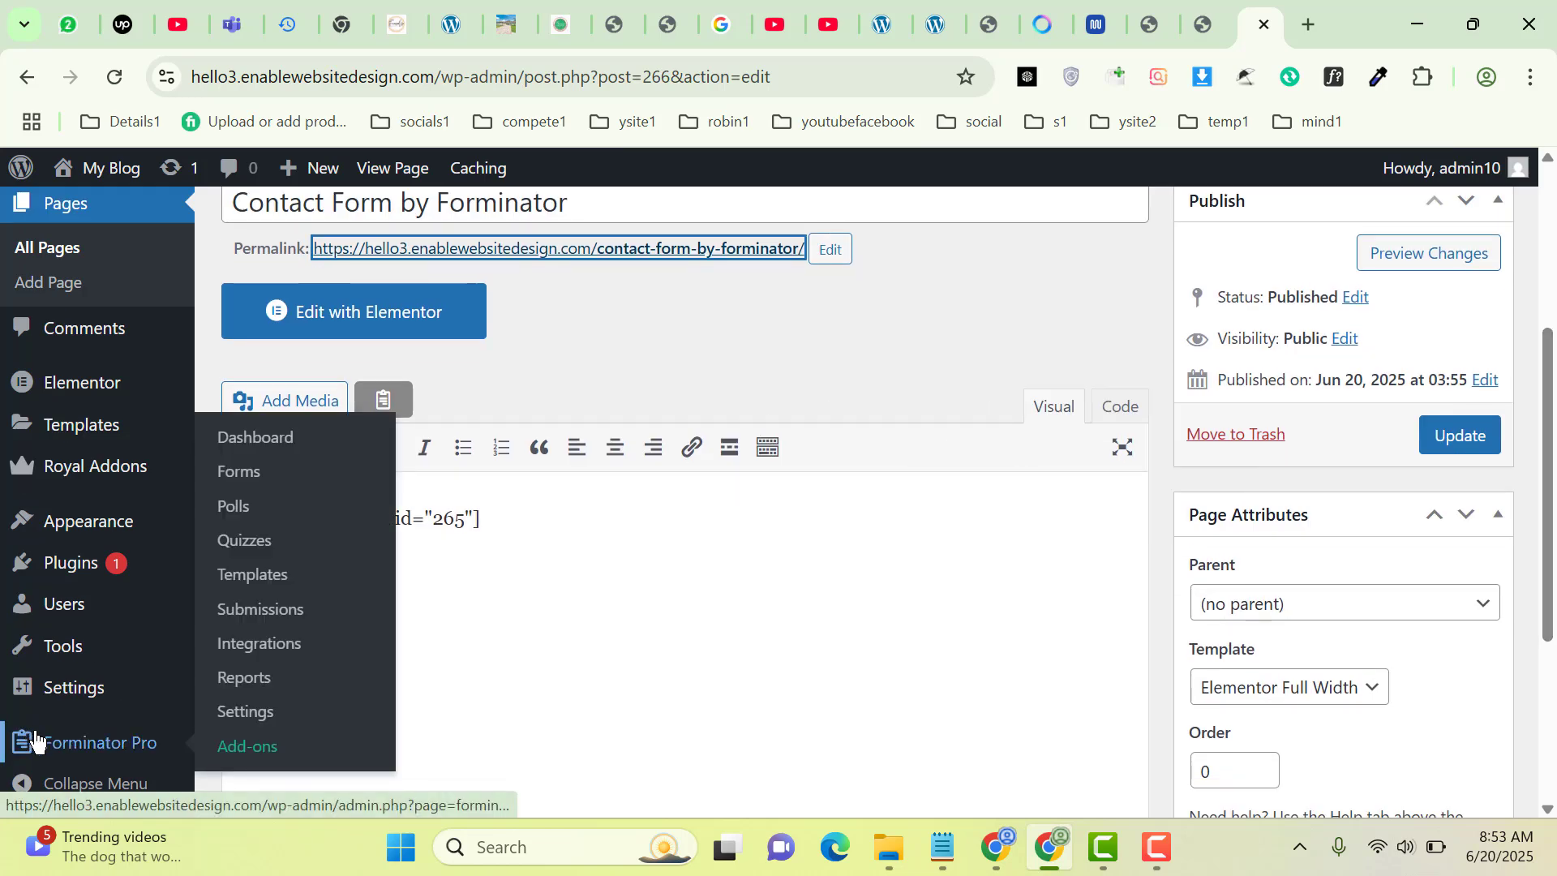
pyautogui.click(270, 621)
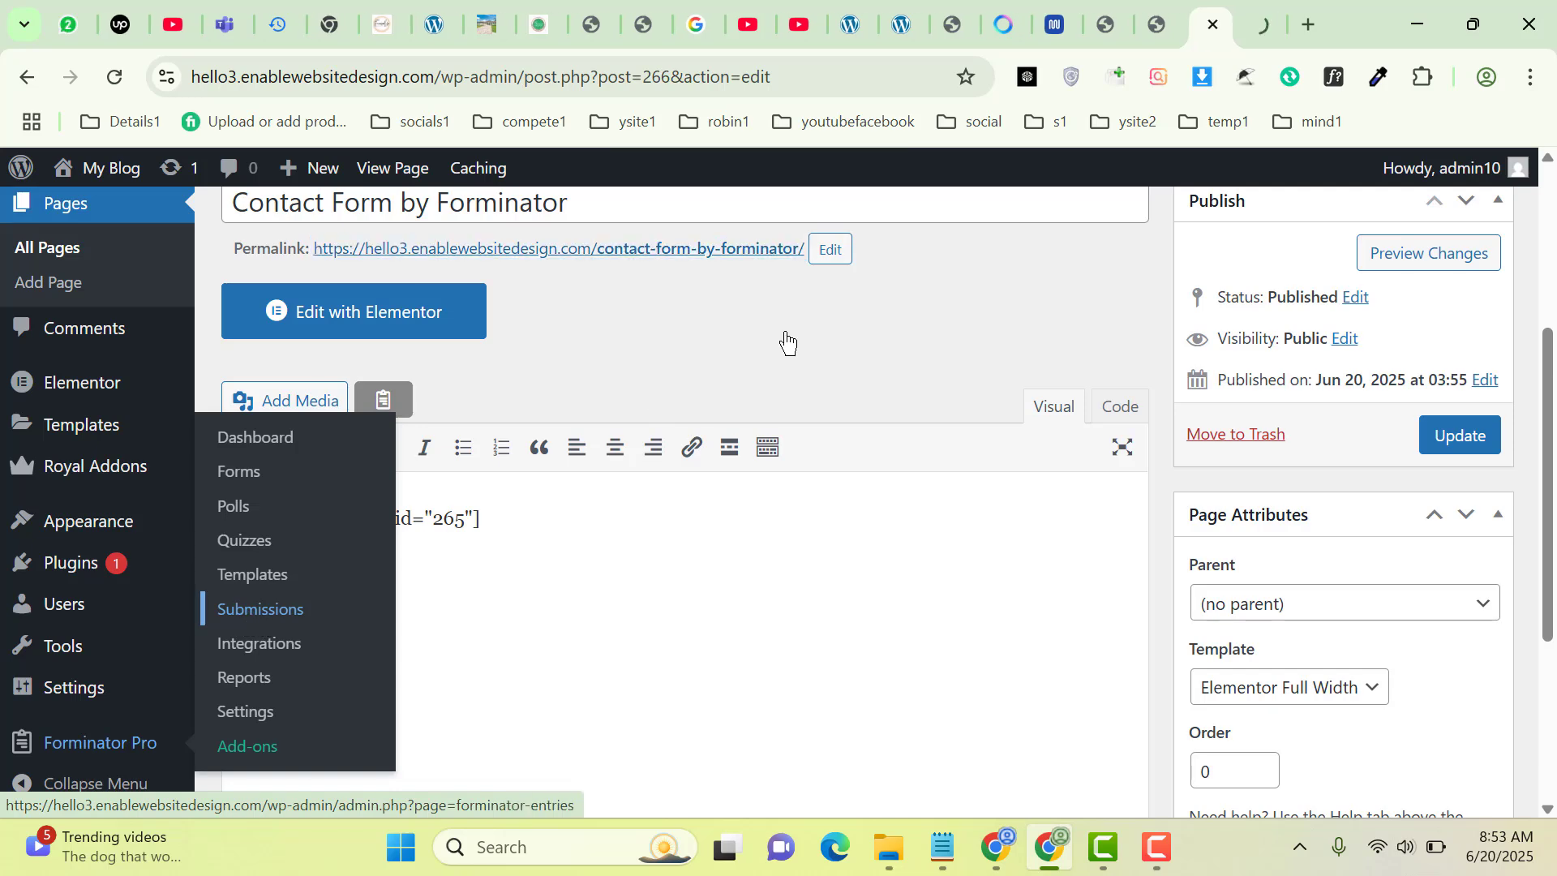
pyautogui.click(1260, 16)
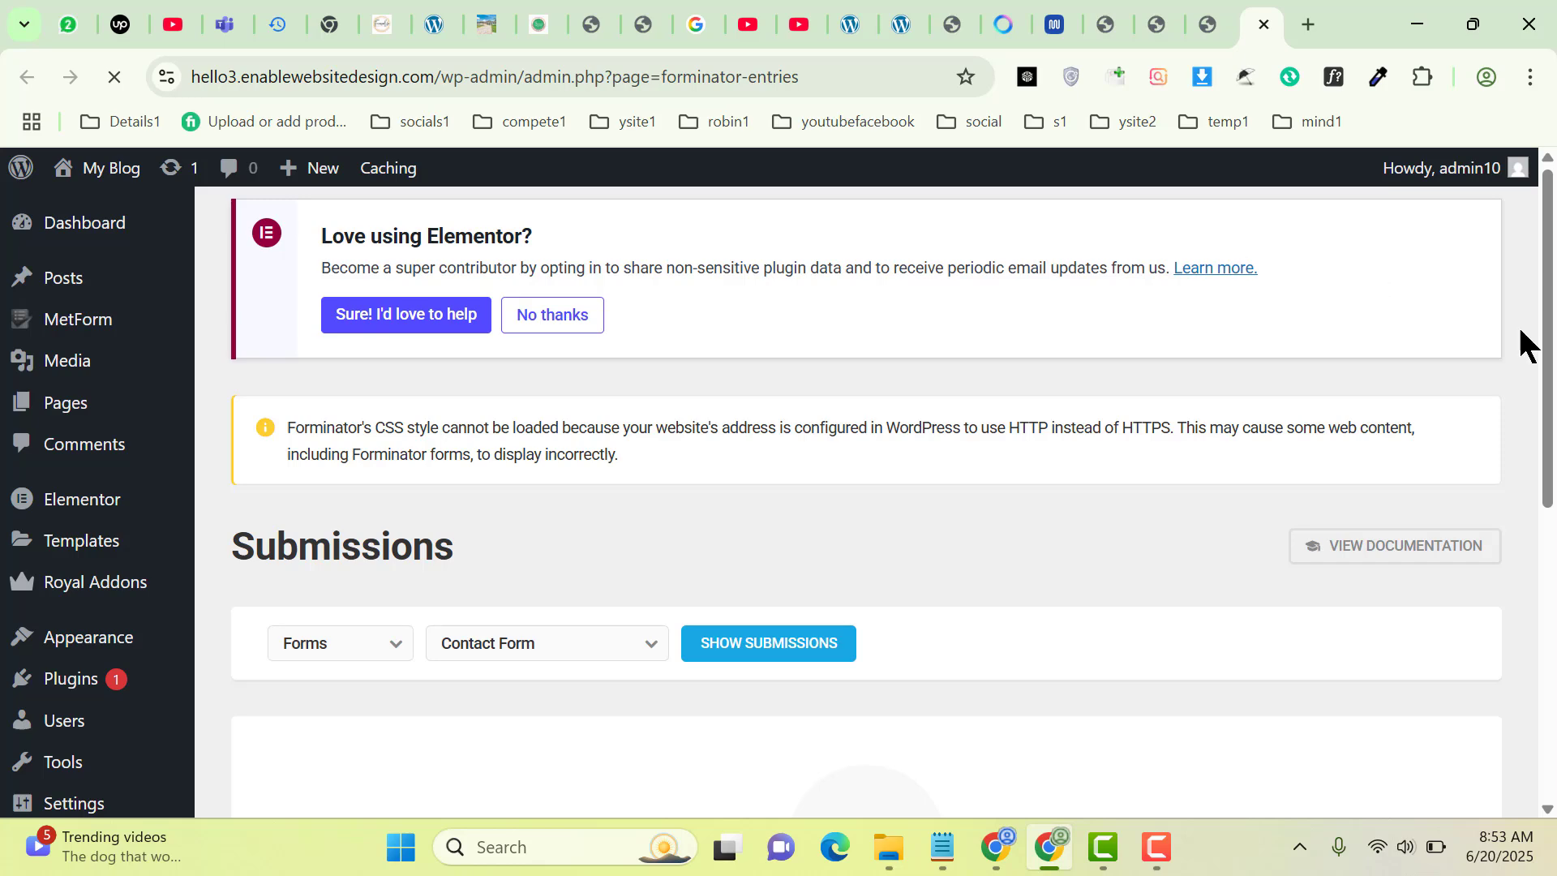
# Expand the older Contact Form submission row to view its details
pyautogui.scroll(-5, 918, 558)
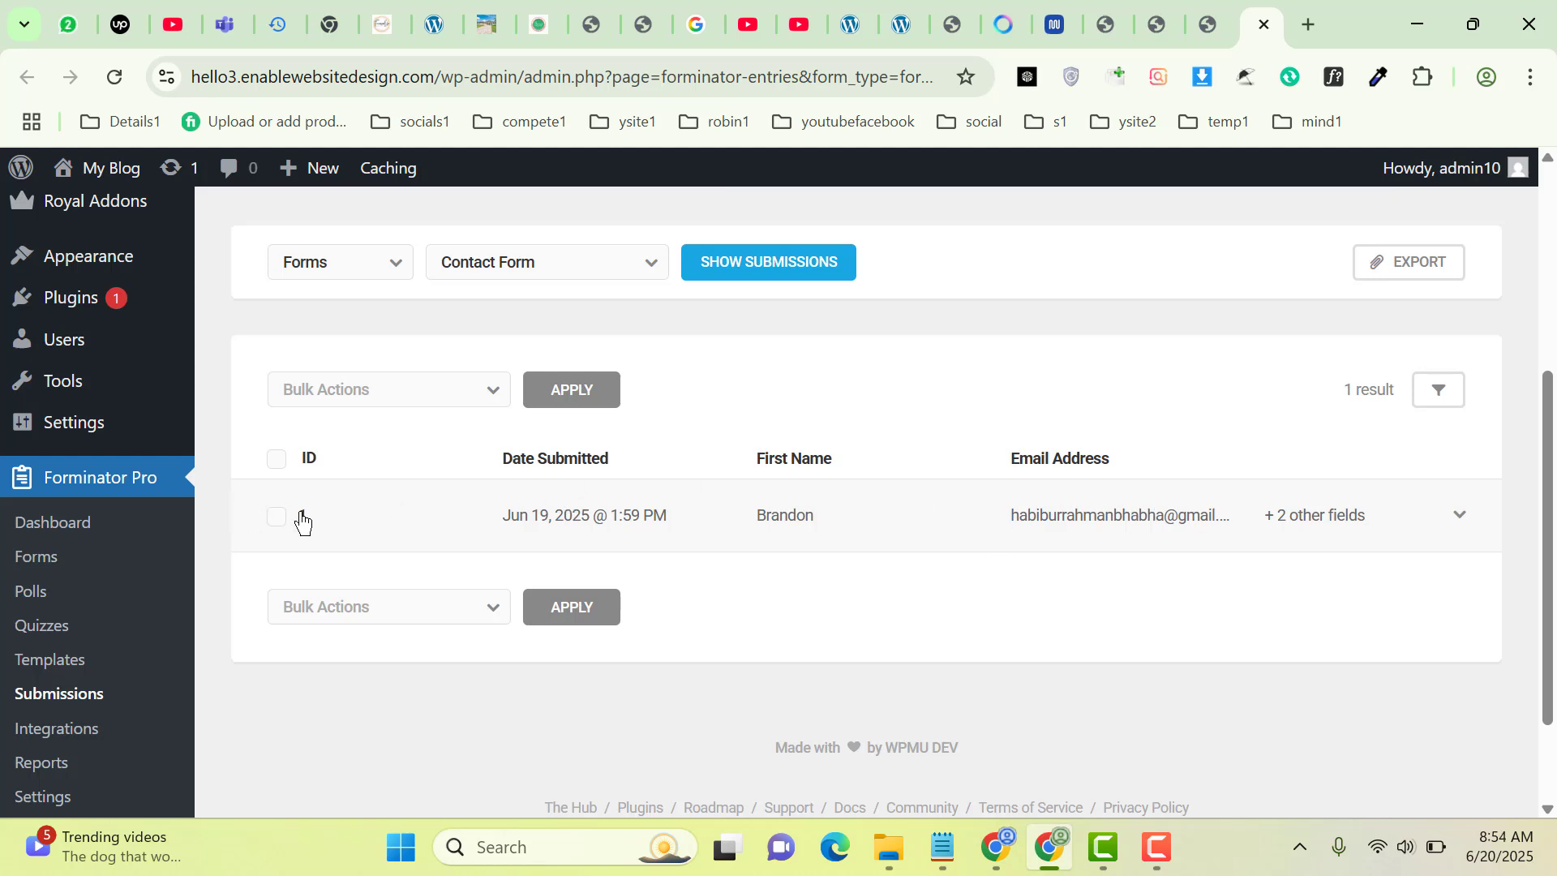
pyautogui.click(1458, 516)
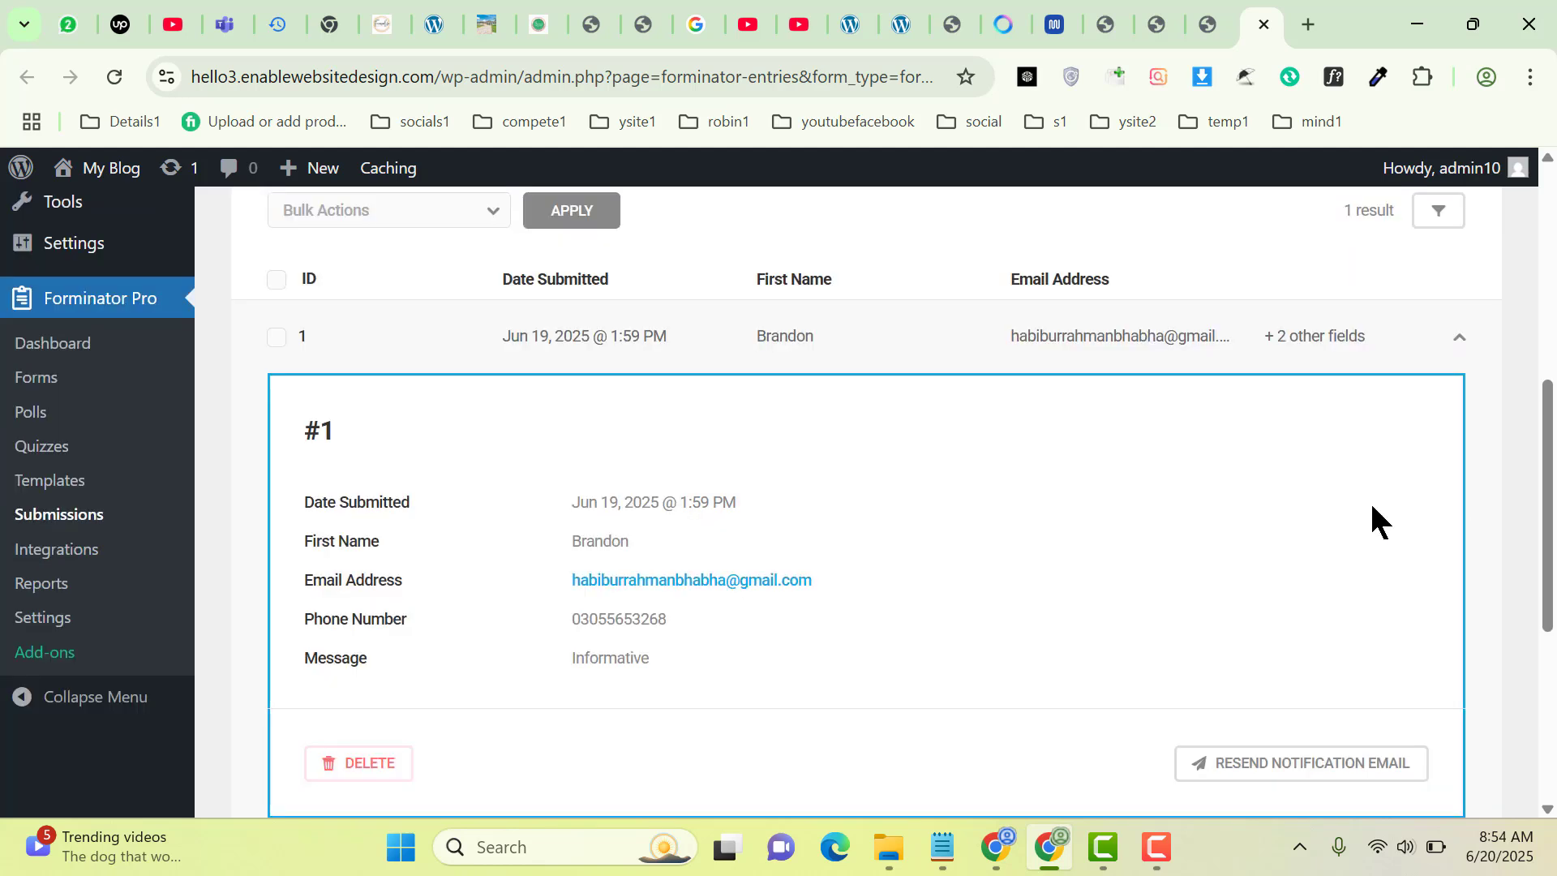
pyautogui.moveTo(1547, 476); pyautogui.dragTo(1537, 365)
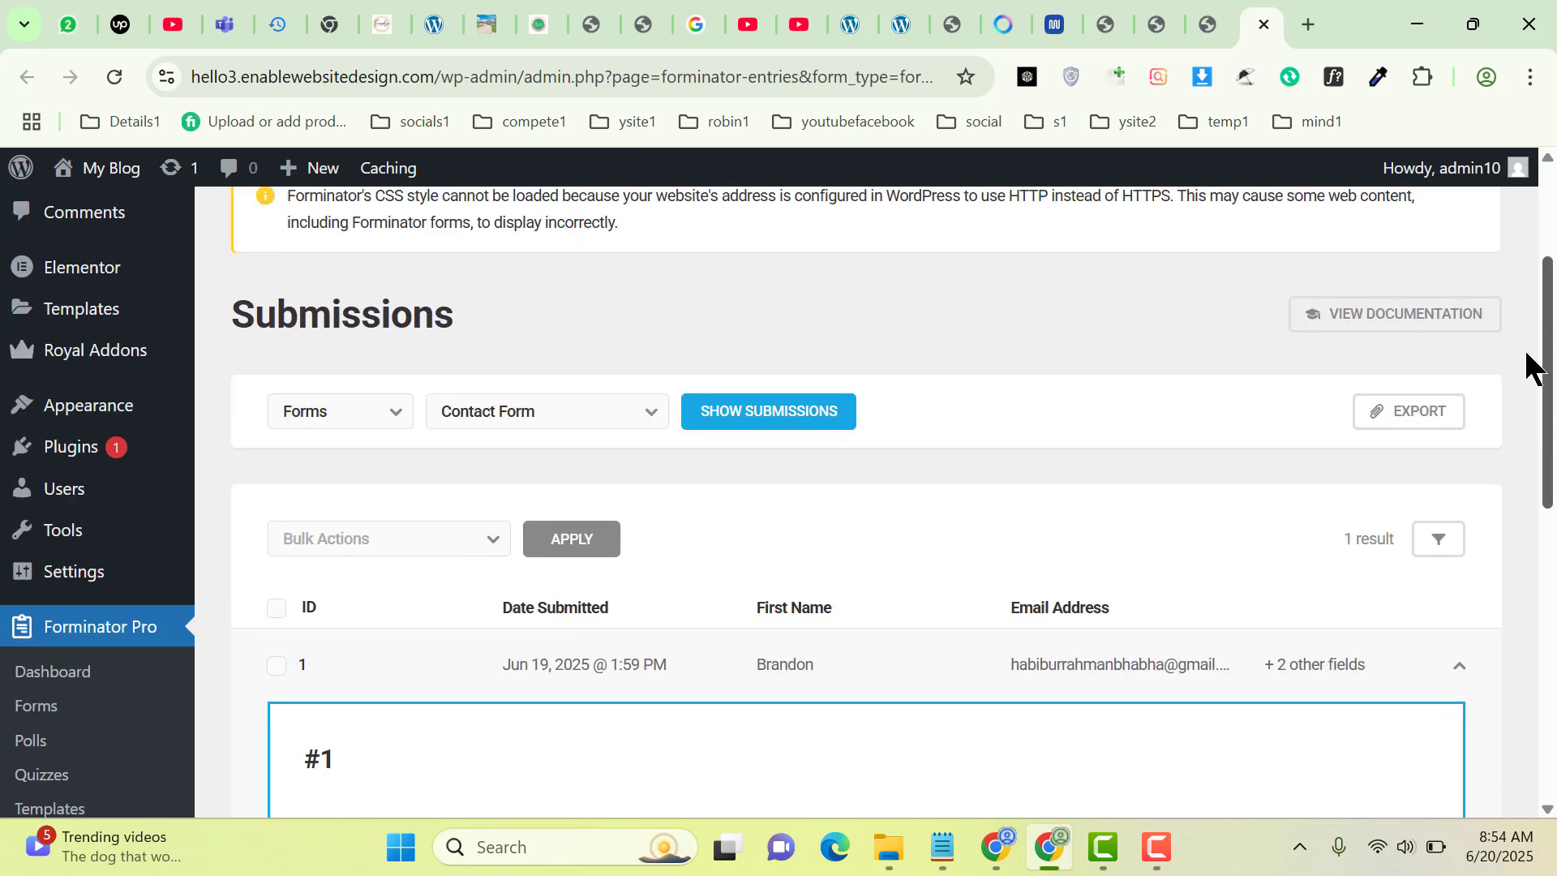
# Filter the submissions list by Forms and choose Contact Form
pyautogui.click(349, 415)
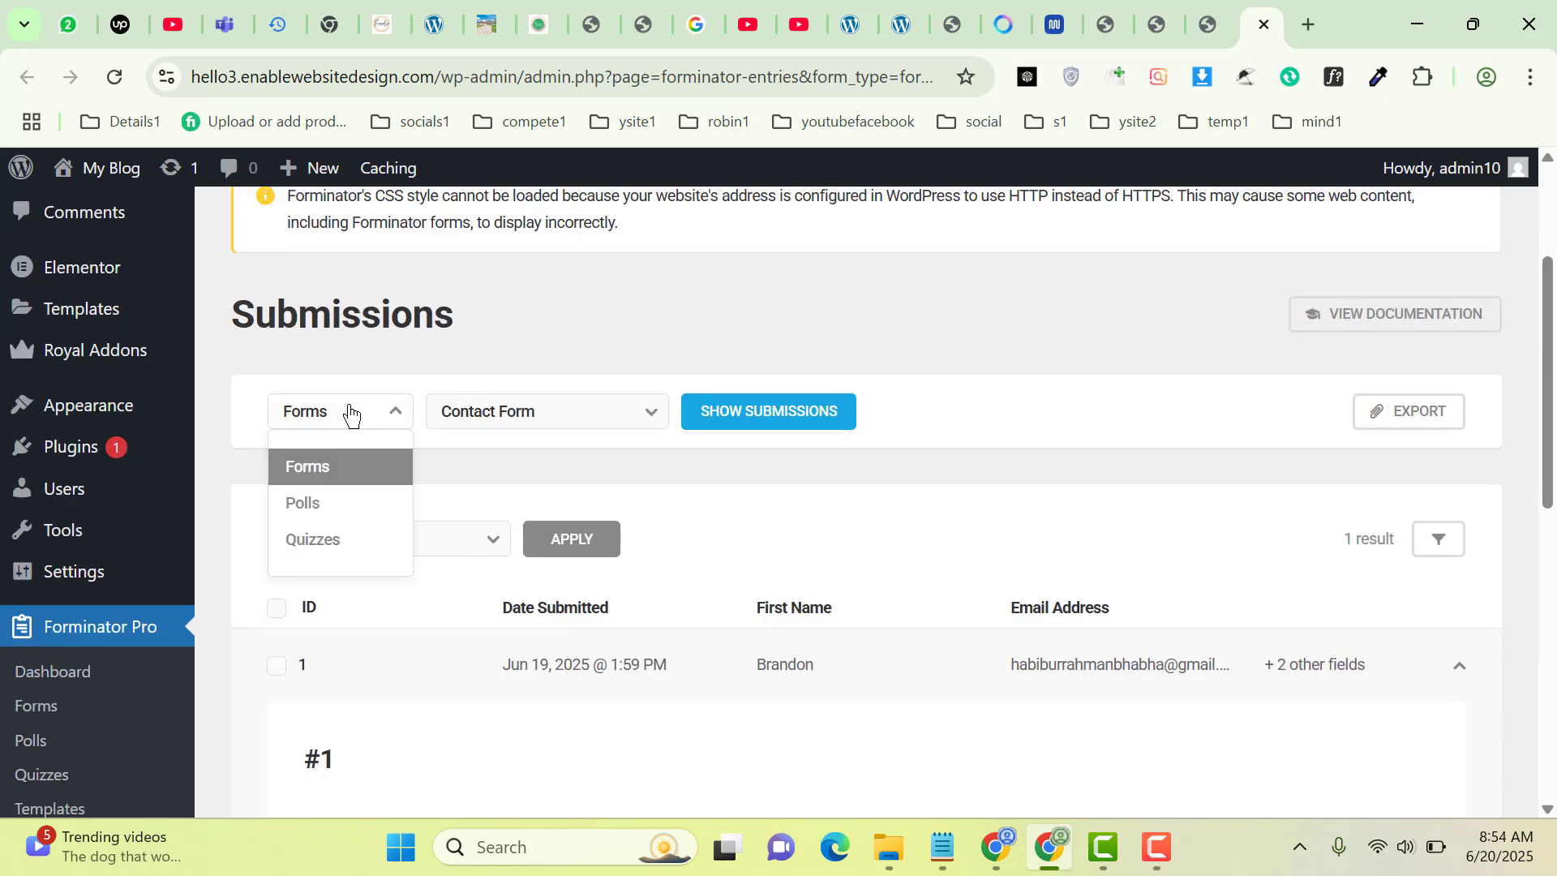
pyautogui.click(479, 412)
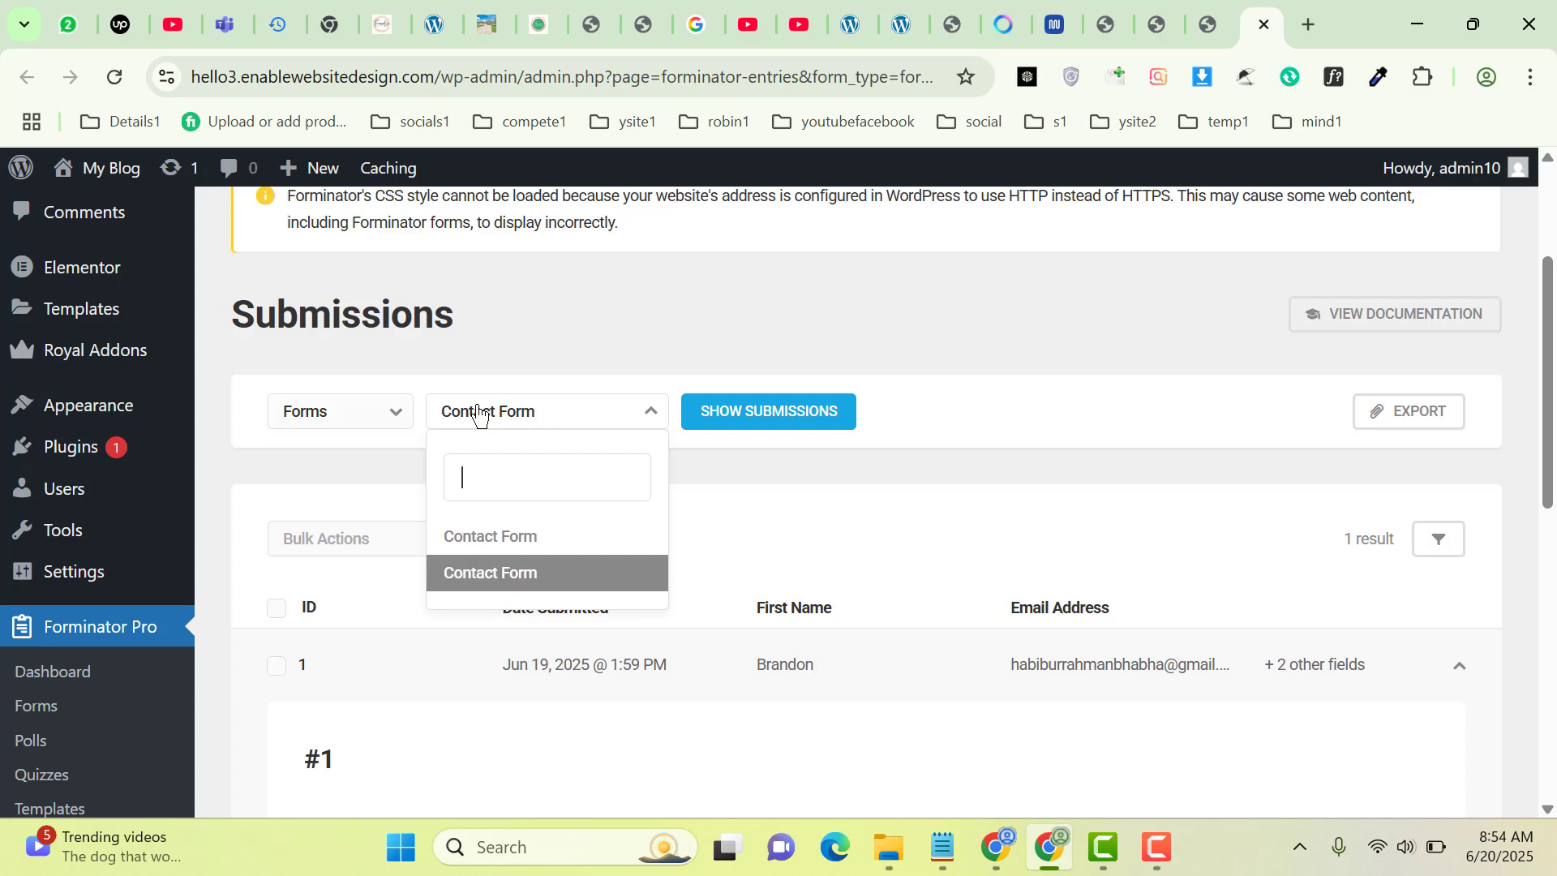
pyautogui.click(525, 541)
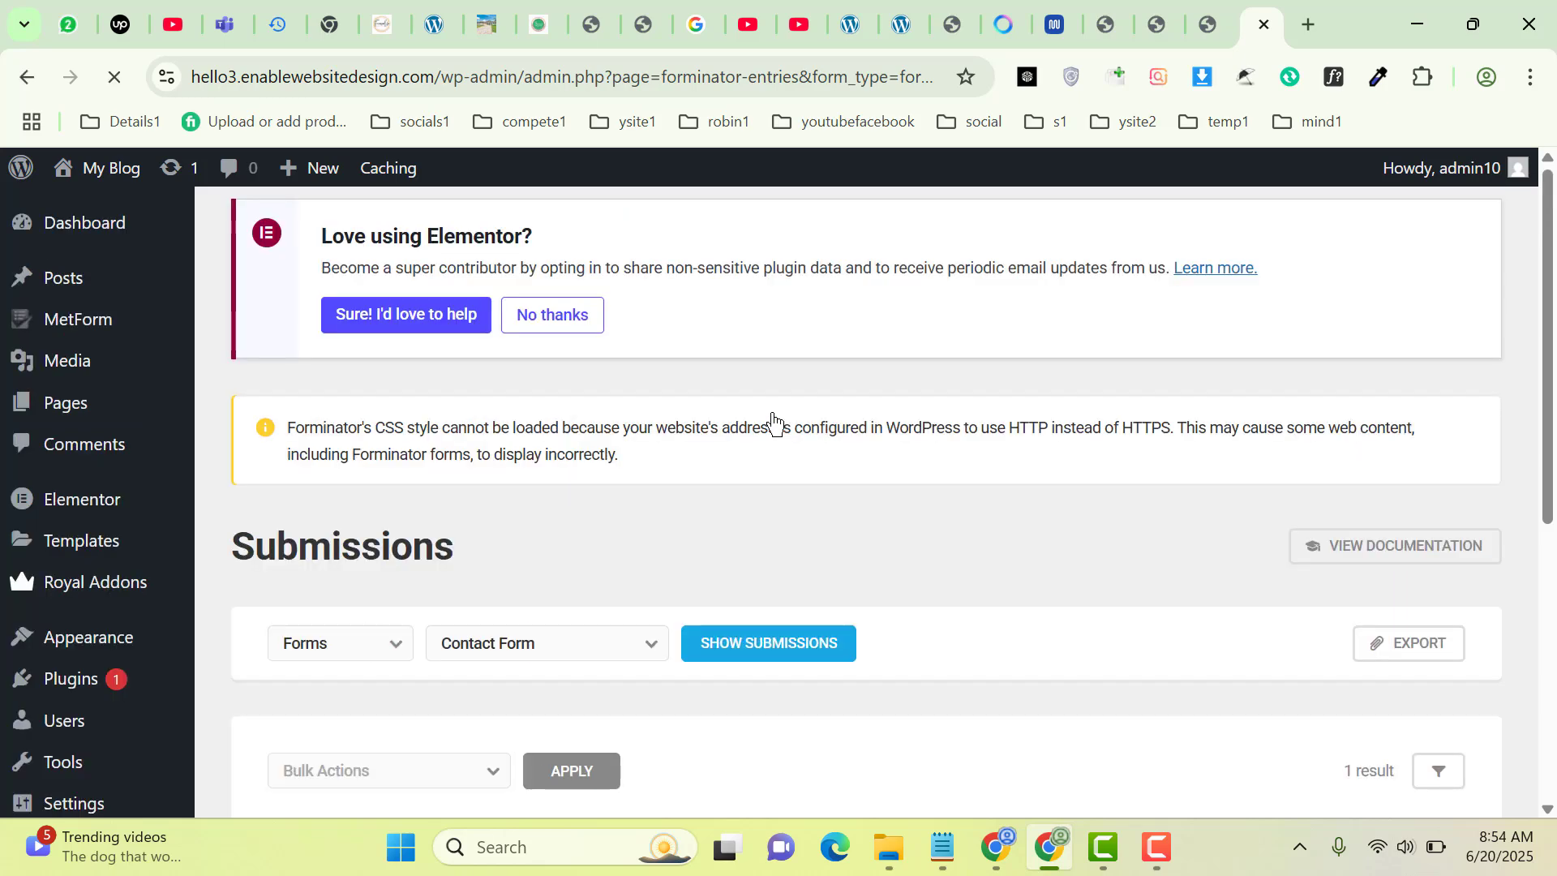
# Expand submission #2 to read its message 'I need some help in web design'
pyautogui.moveTo(1550, 346); pyautogui.dragTo(1553, 552)
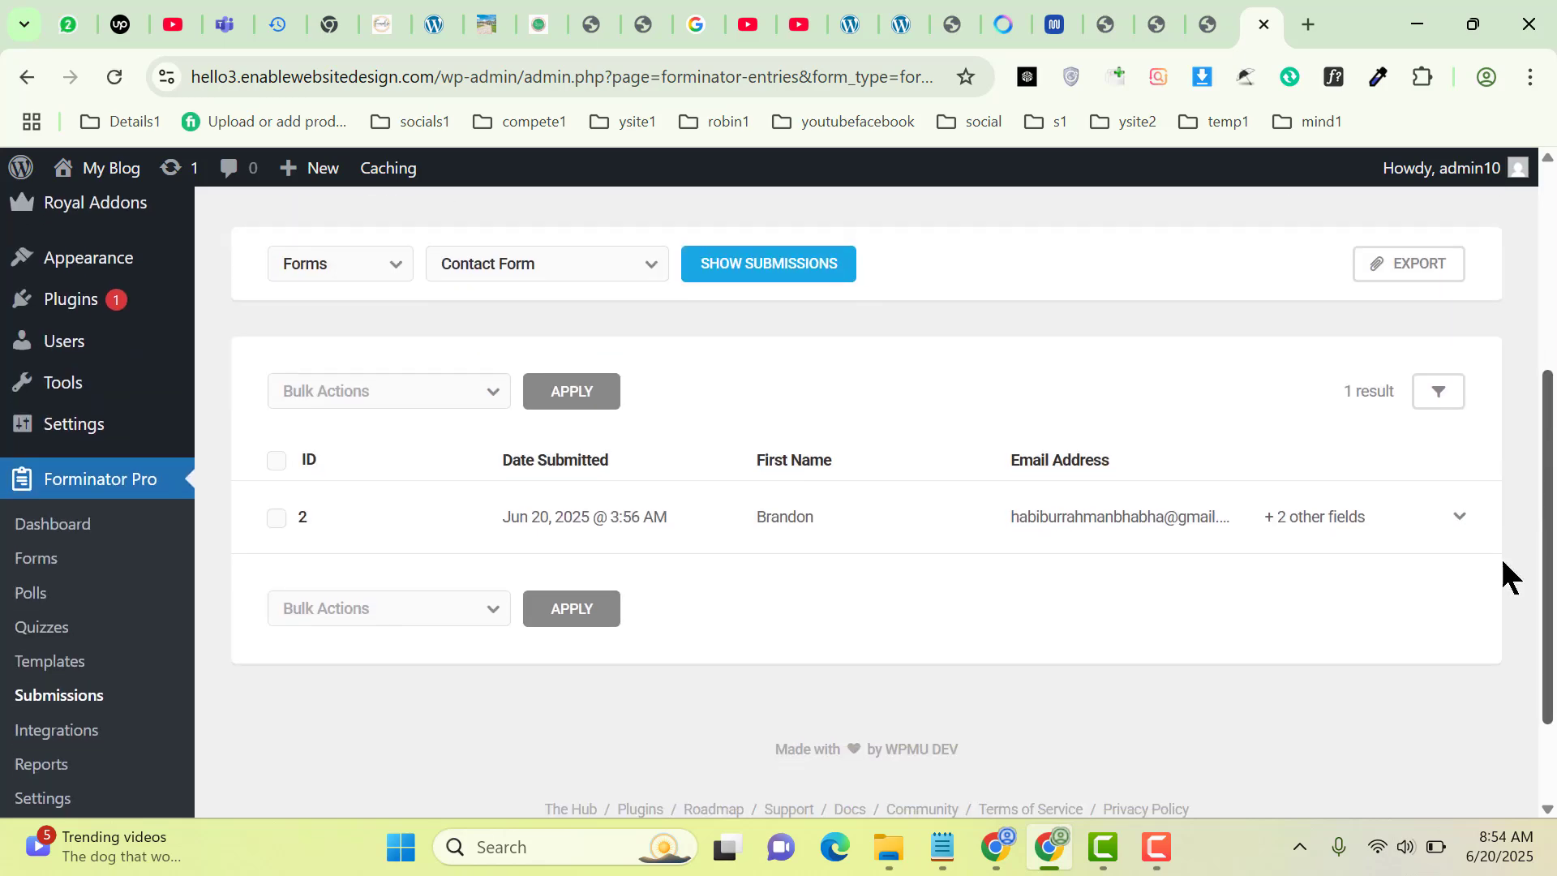
pyautogui.click(1452, 516)
pyautogui.scroll(-2, 1449, 528)
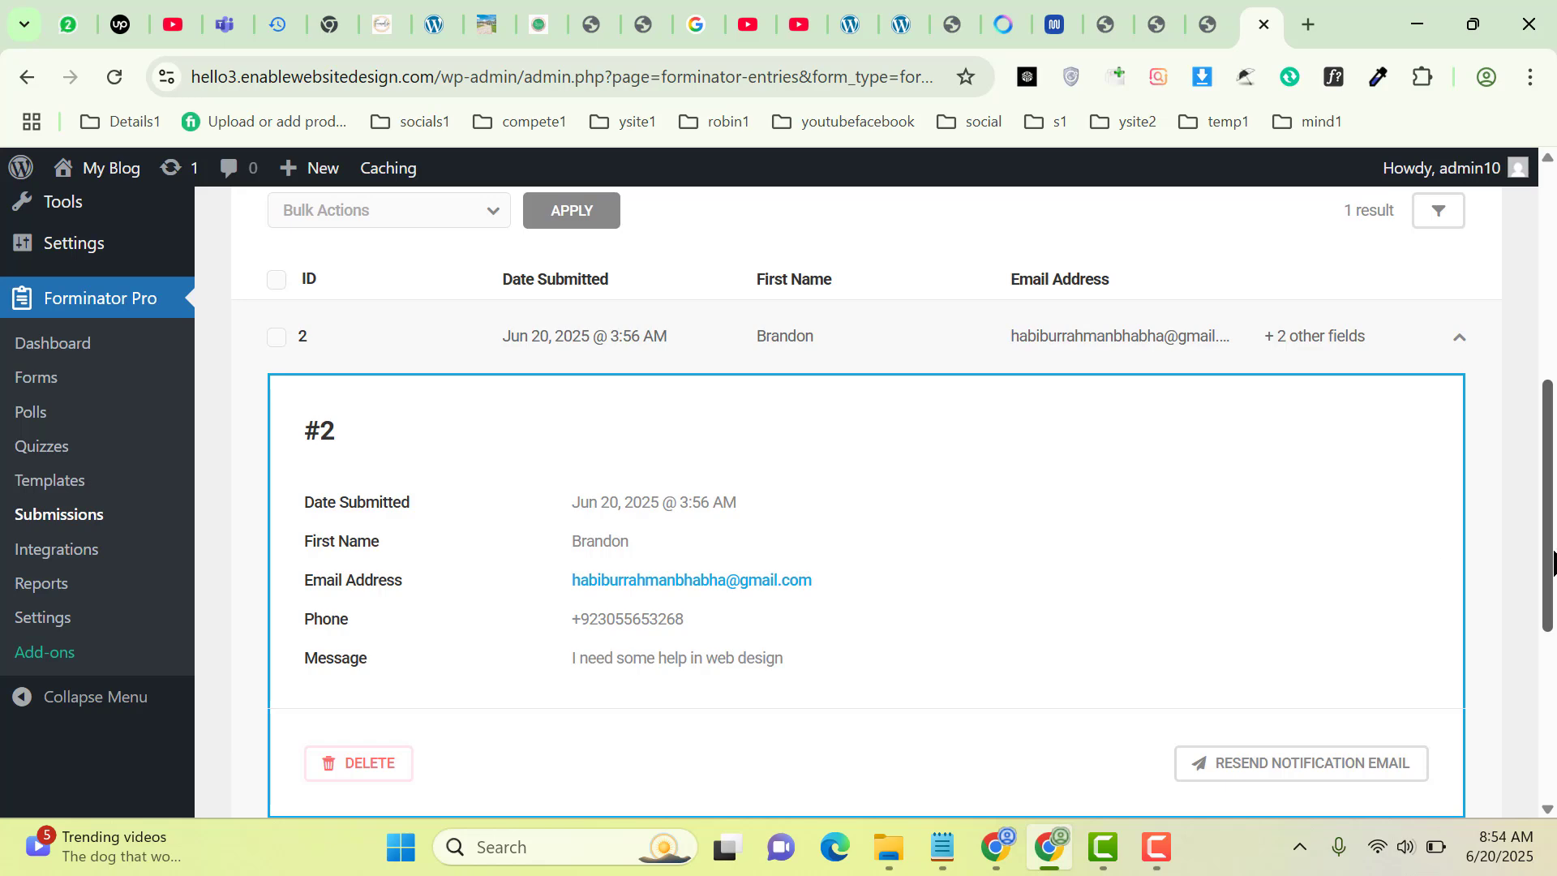
pyautogui.moveTo(1552, 563); pyautogui.dragTo(1550, 302)
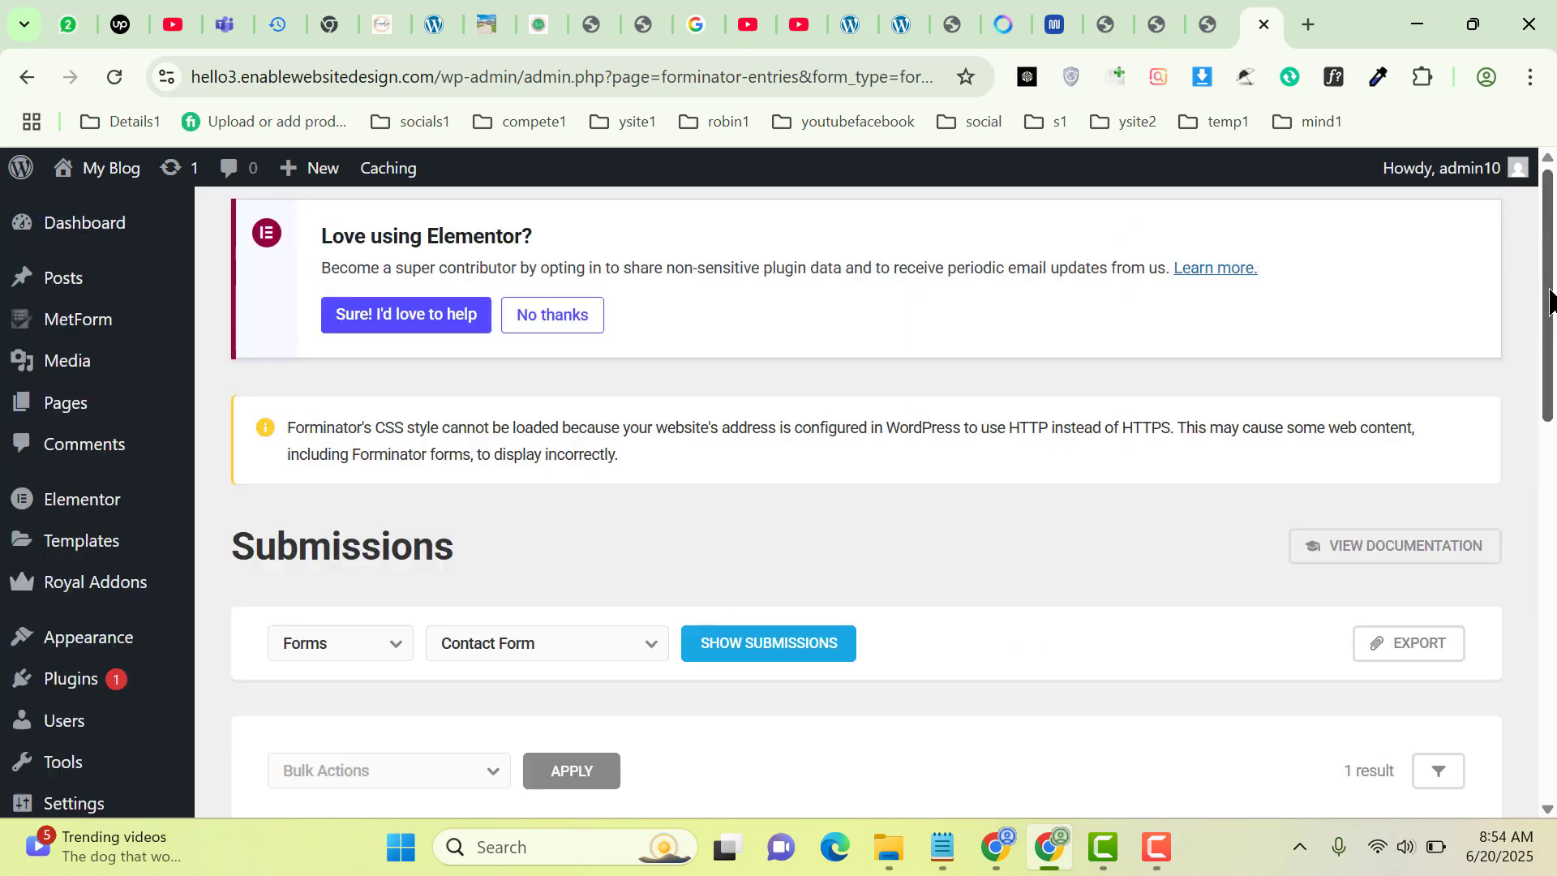